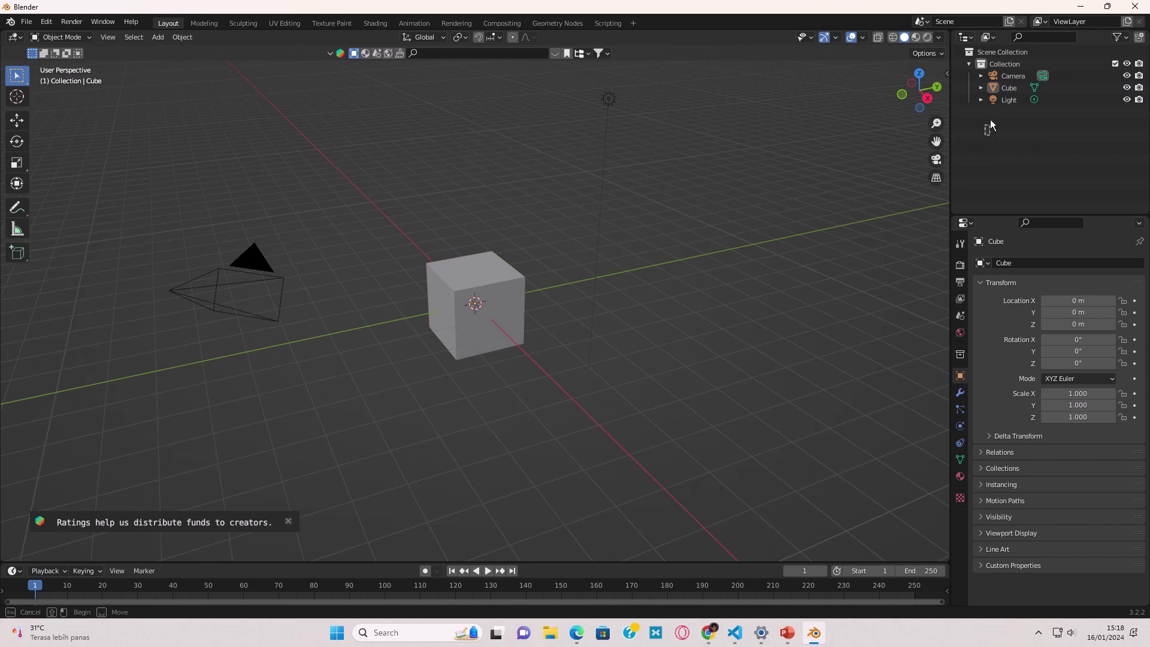
Delete the default camera, cube and light from the scene
drag(1004, 72, 1008, 94)
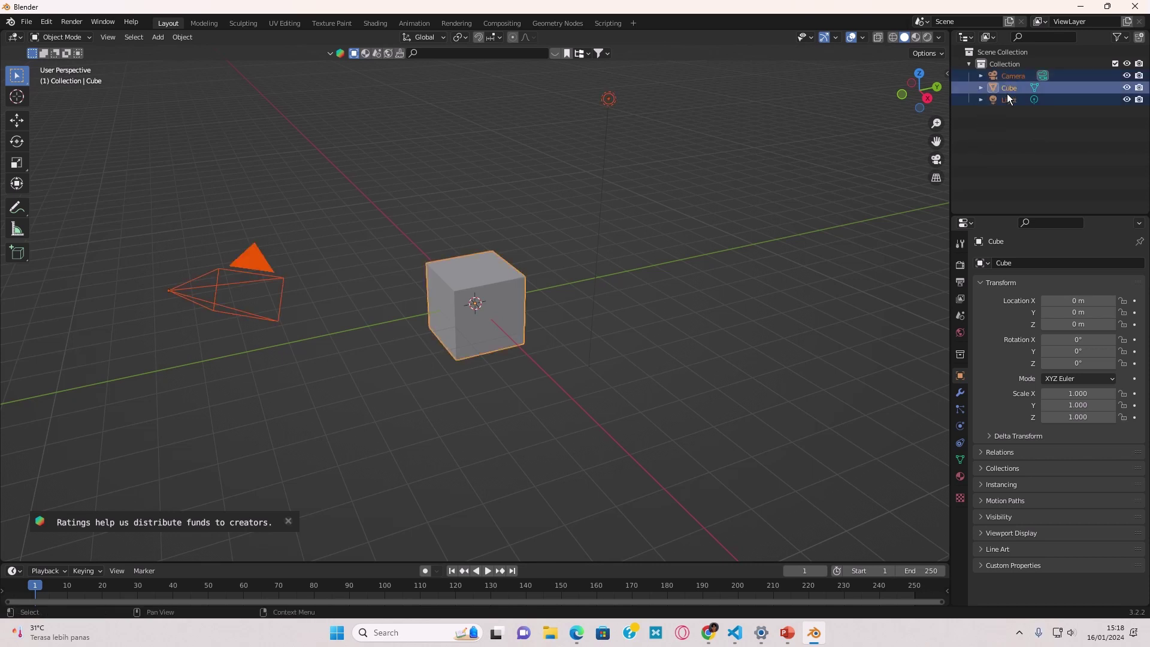
key(x)
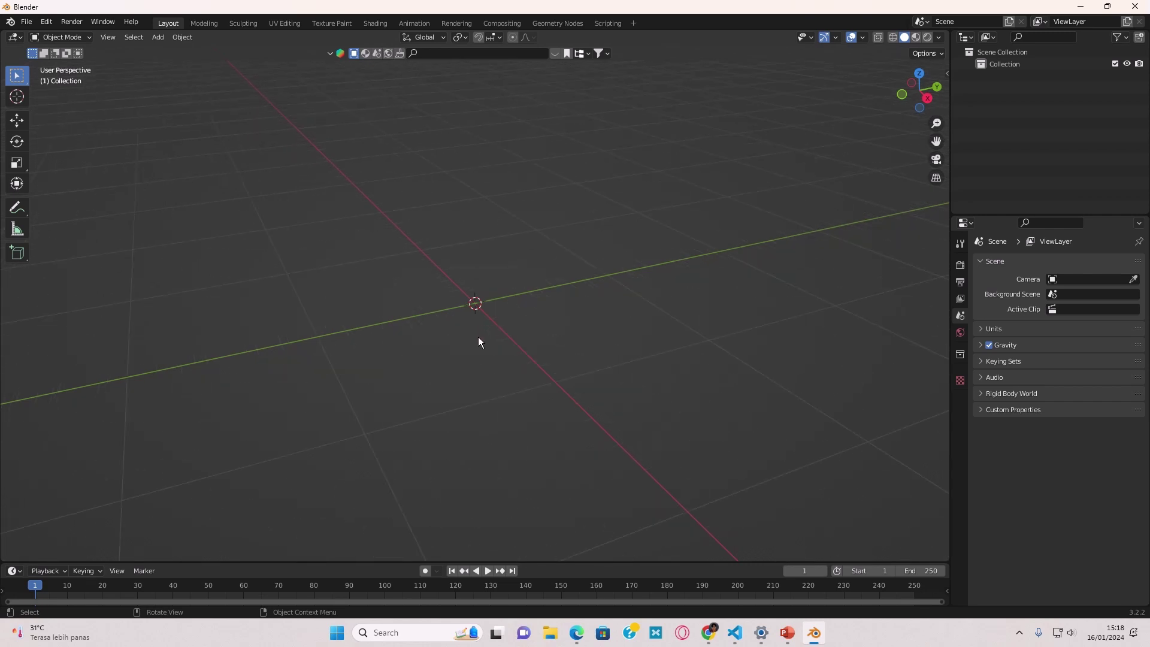
Turn on the Screencast Keys display and collapse its settings
key(shift+a)
mouse_move(472, 337)
click(947, 73)
click(942, 186)
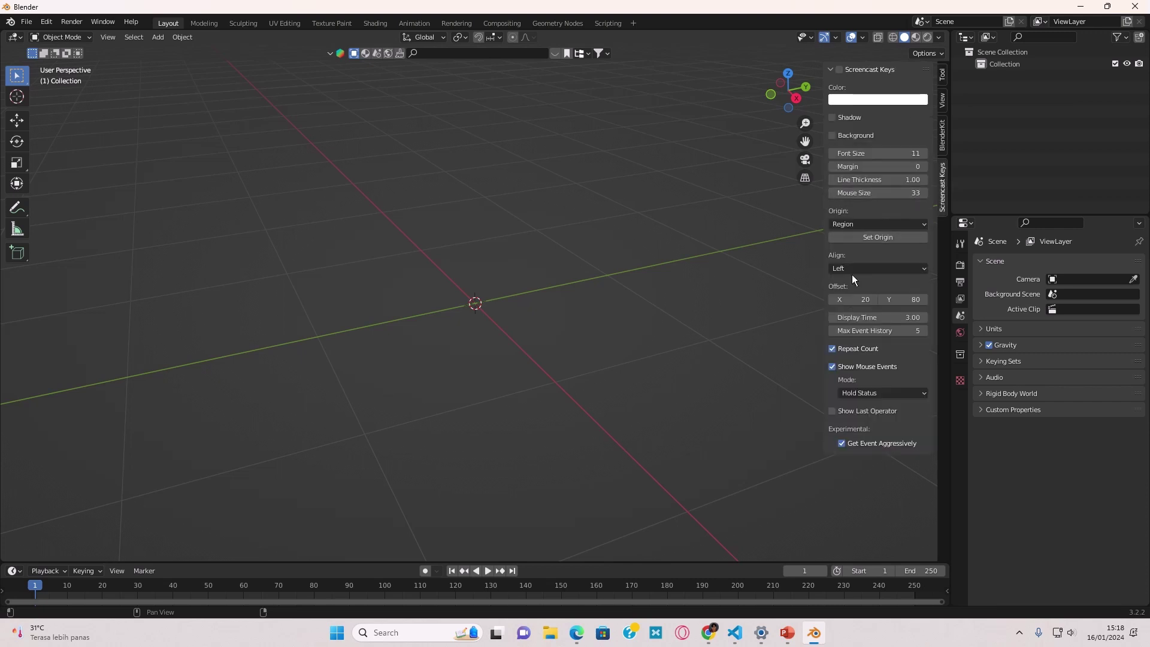
click(839, 71)
click(868, 70)
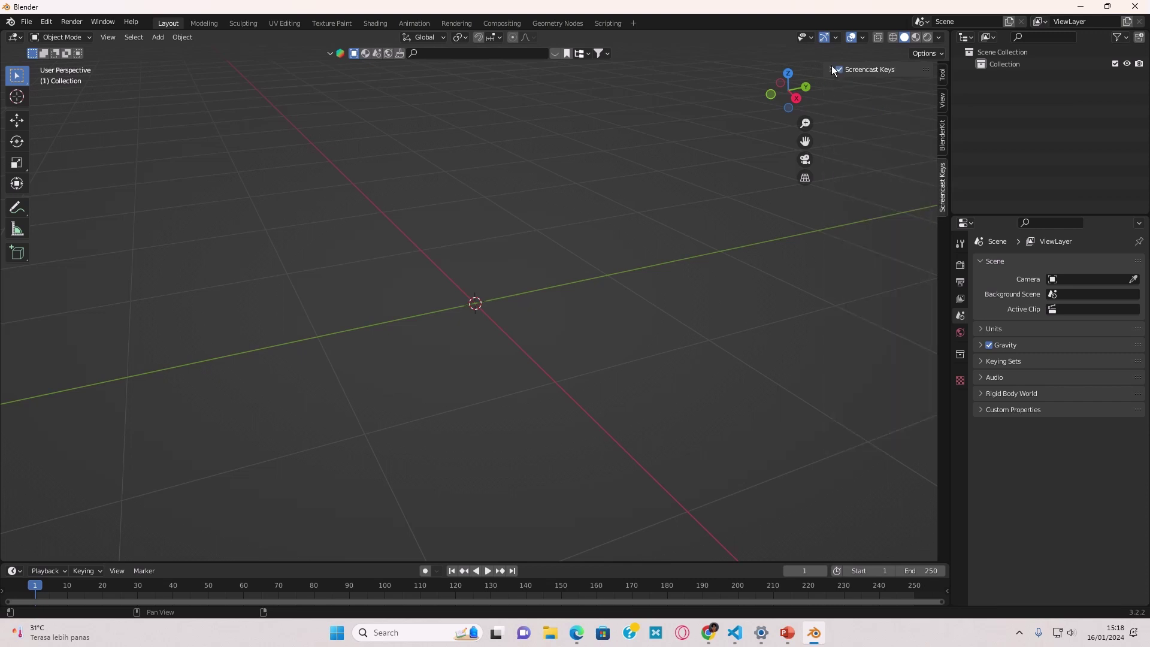
Add a mesh cube at the centre of the empty scene
key(shift+a)
mouse_move(479, 275)
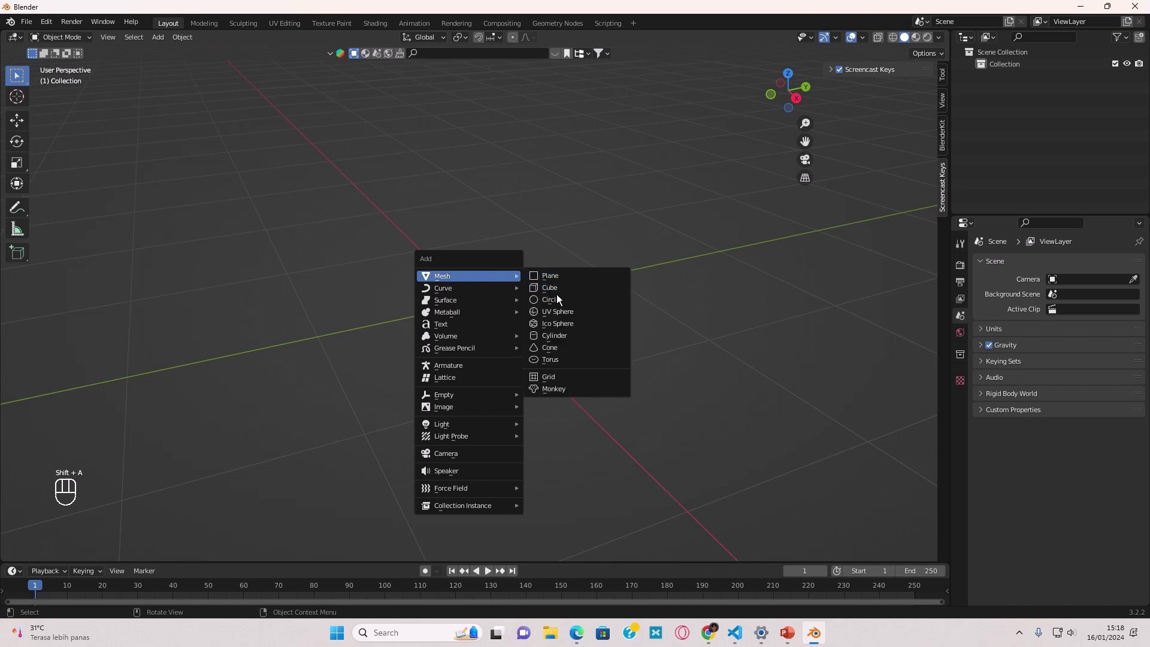
click(549, 288)
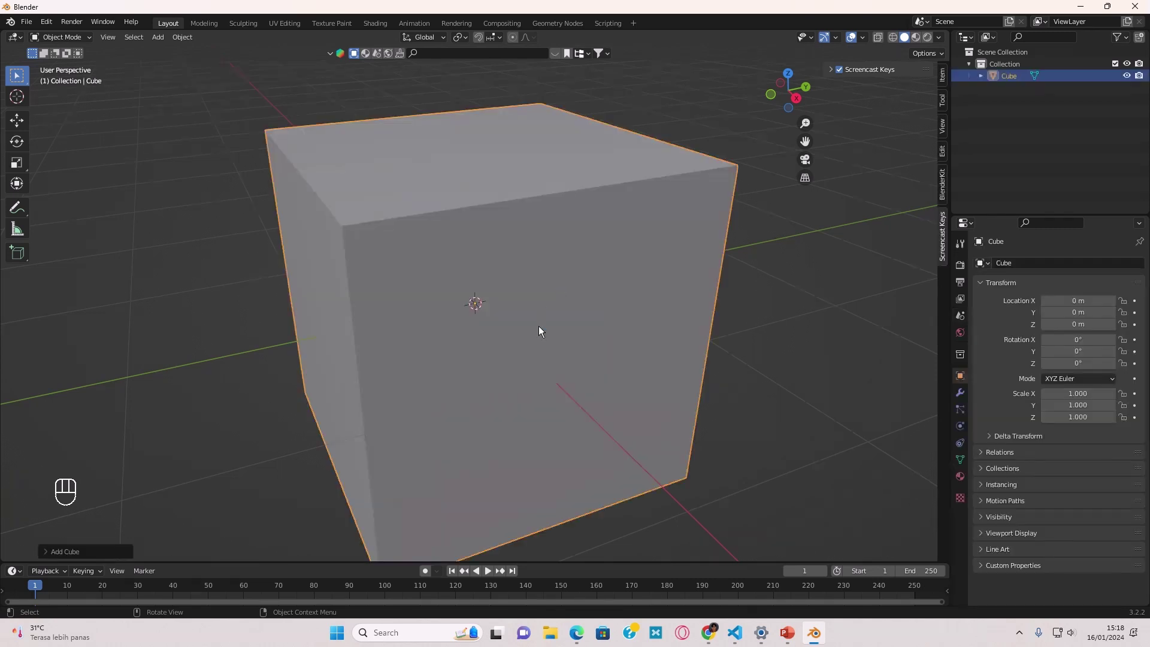
scroll(538, 325, down, 3)
middle_drag(578, 344, 586, 321)
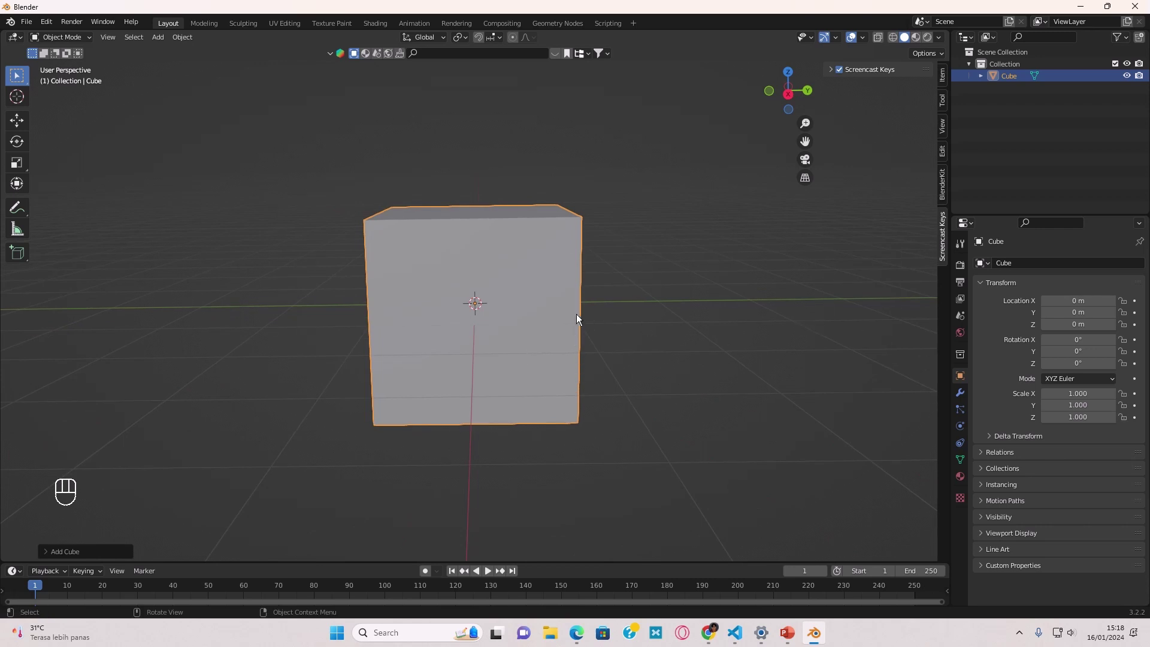
Scale the cube along the Y axis to about 0.1 to make a thin upright slab
key(s)
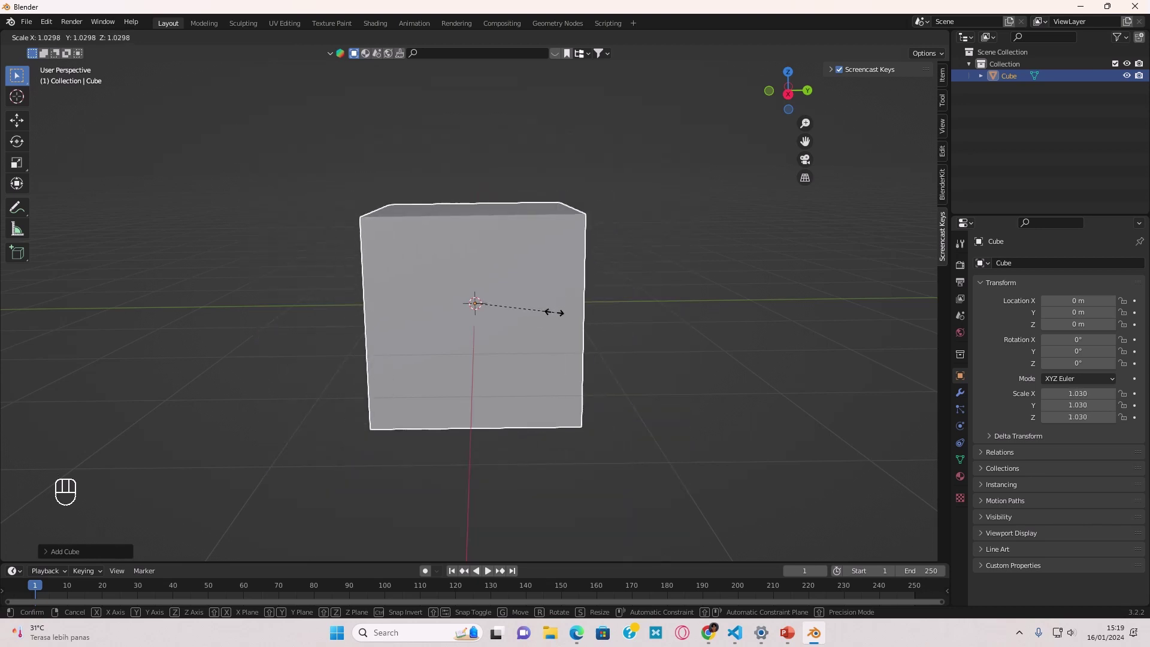
key(y)
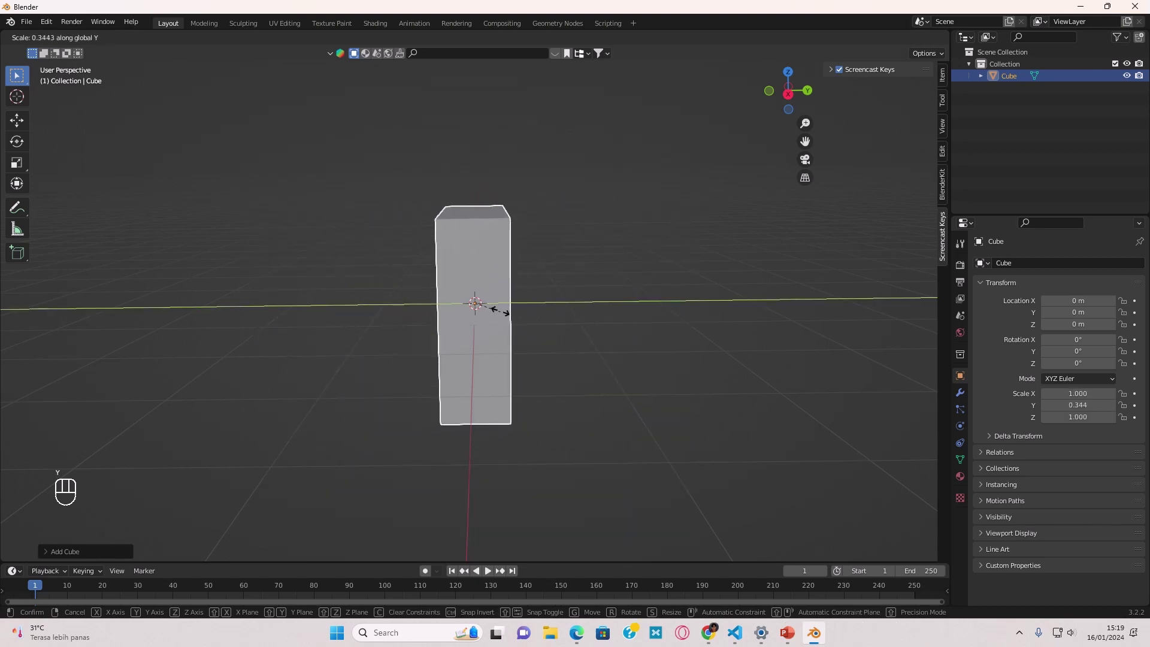
click(475, 304)
middle_drag(475, 303, 553, 334)
Raise the slab about 1 m along the Z axis so its base rests at ground level
key(KP_3)
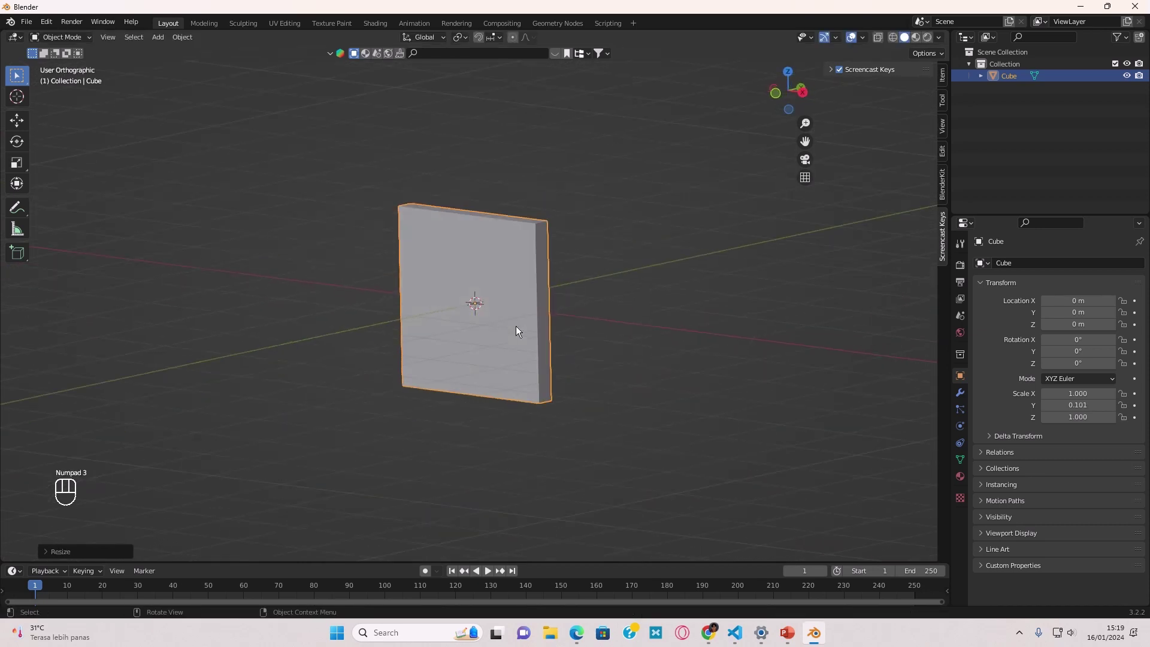
key(g)
key(z)
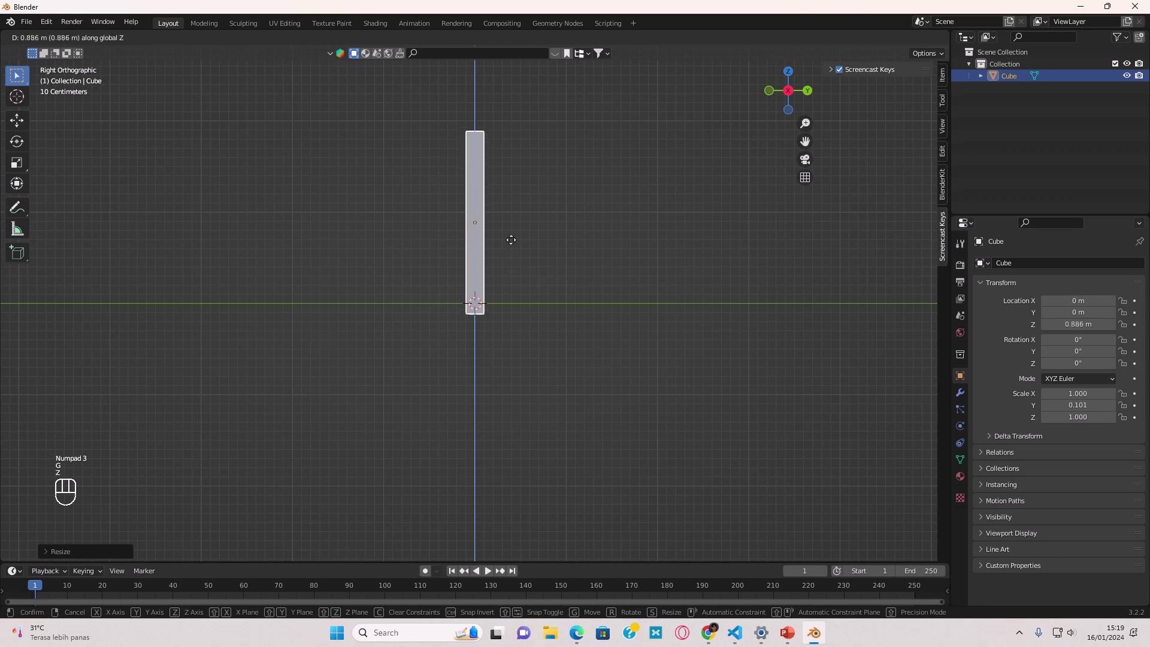
click(516, 234)
middle_drag(516, 234, 162, 111)
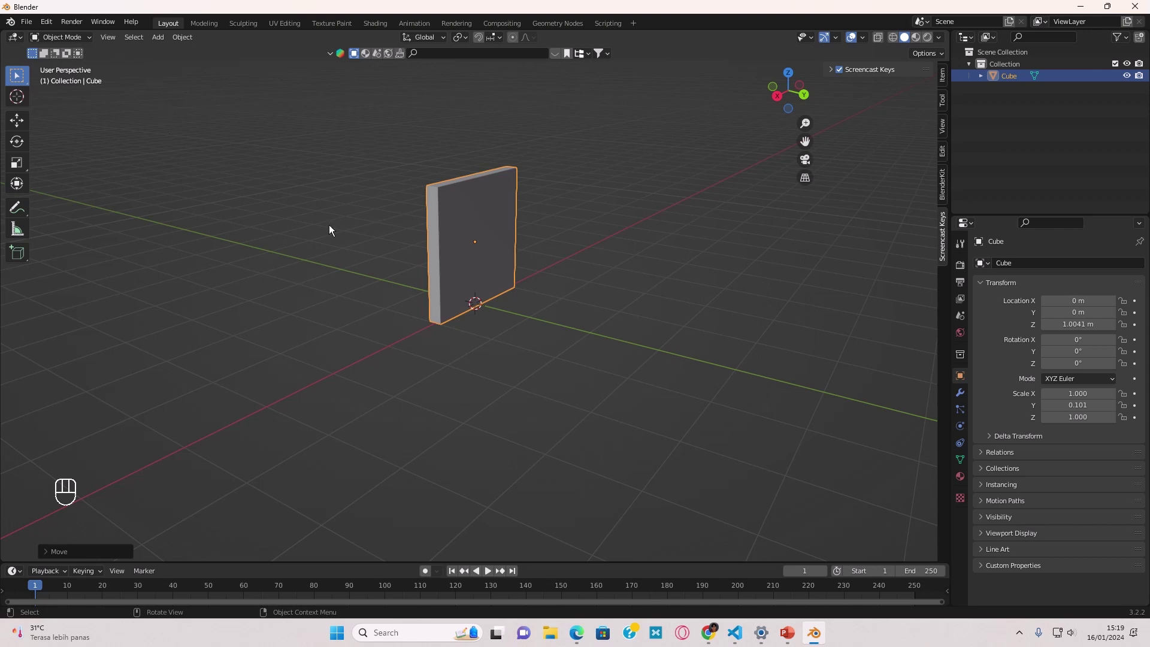
In Edit Mode, delete the slab's large front and back faces to leave an open square ring
middle_drag(329, 229, 465, 231)
click(60, 37)
click(84, 64)
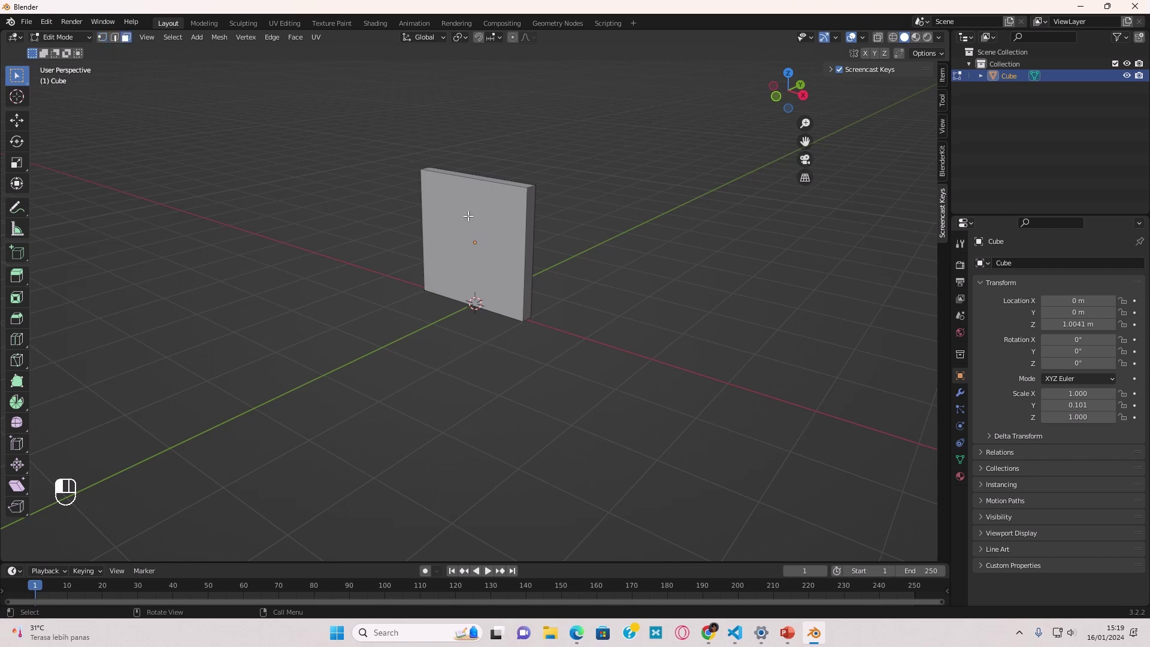
click(469, 216)
key(Delete)
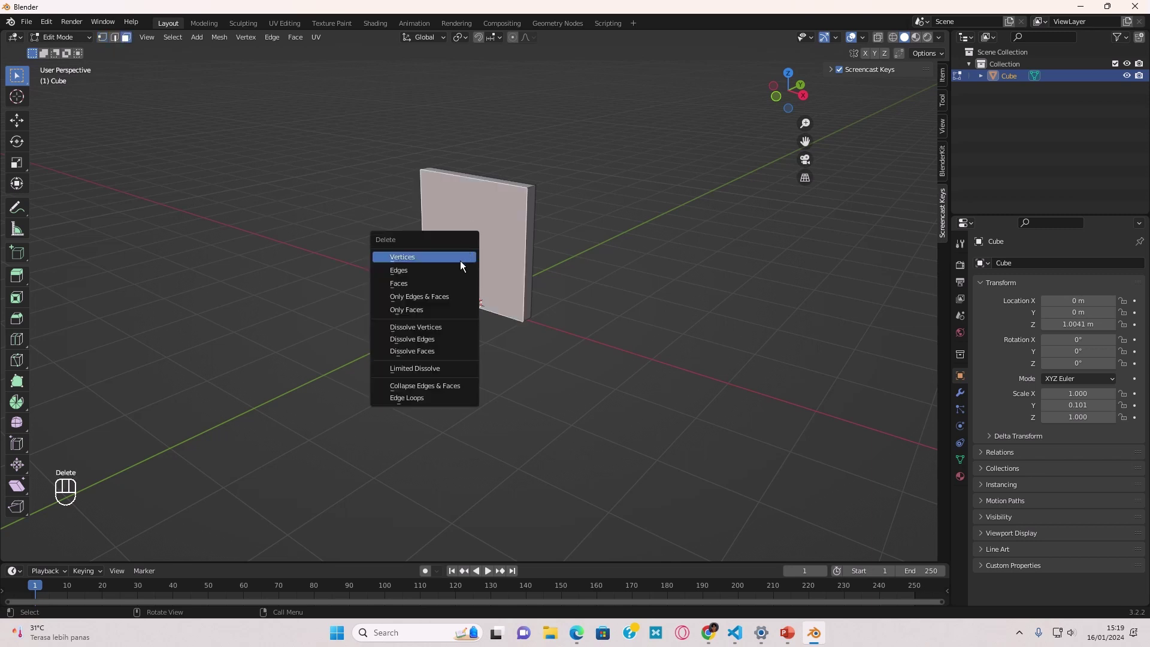
click(421, 279)
middle_drag(599, 268, 550, 261)
click(462, 253)
key(Delete)
click(448, 264)
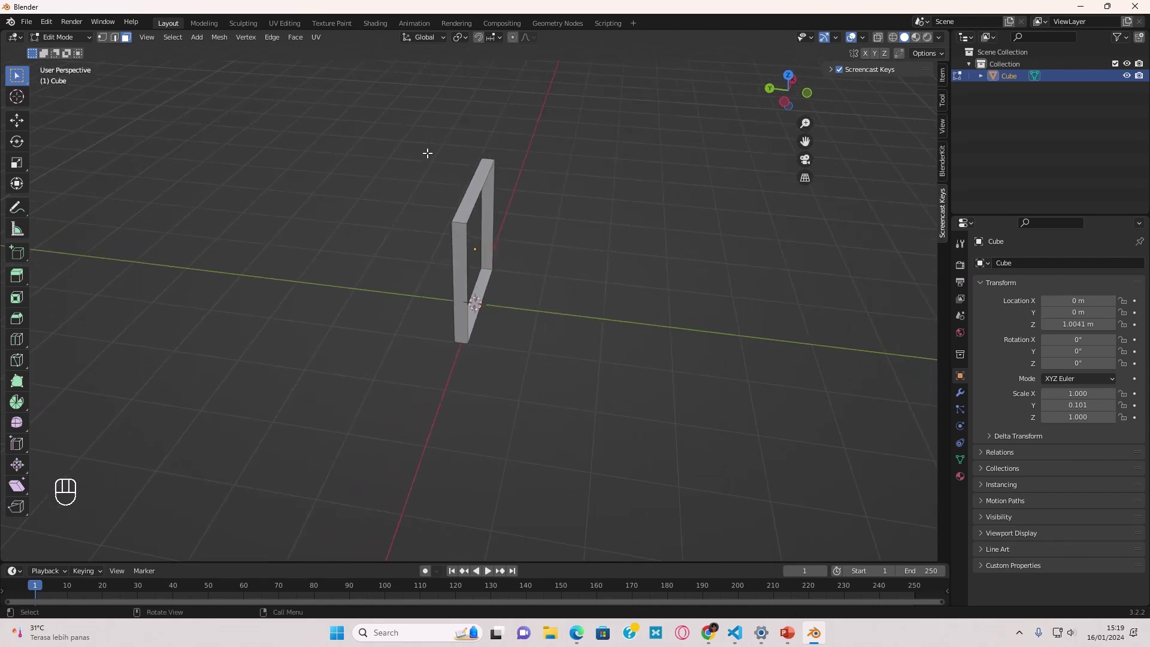
Select the whole ring mesh and add a Solidify modifier to it
middle_drag(431, 155, 509, 196)
key(a)
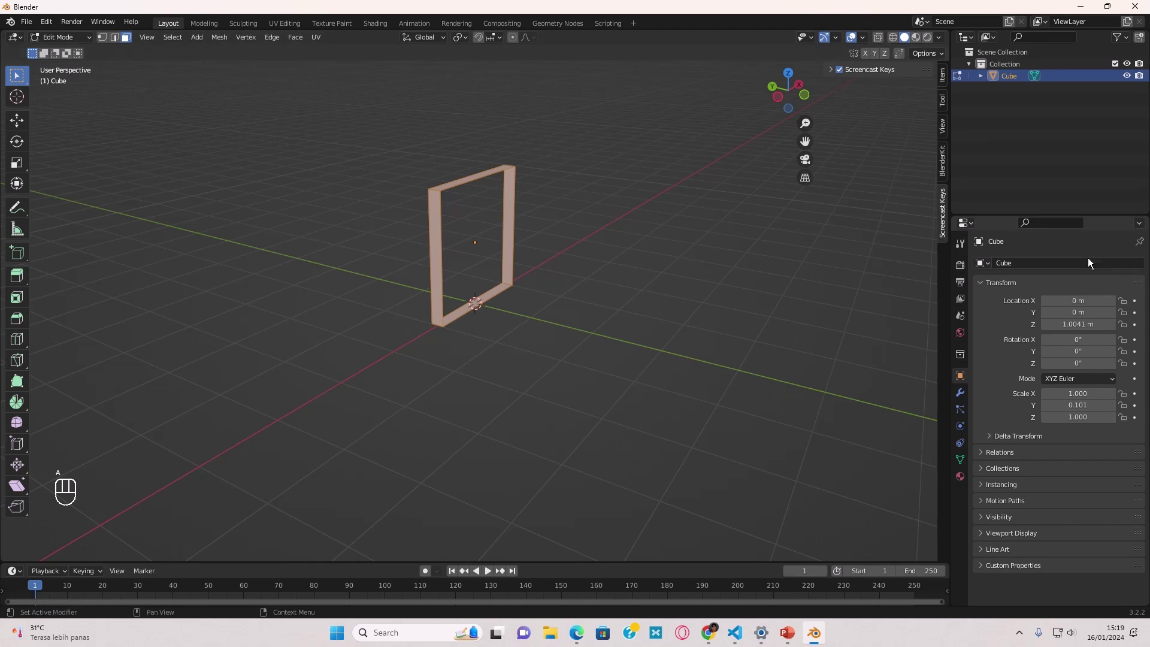
click(960, 393)
click(1011, 265)
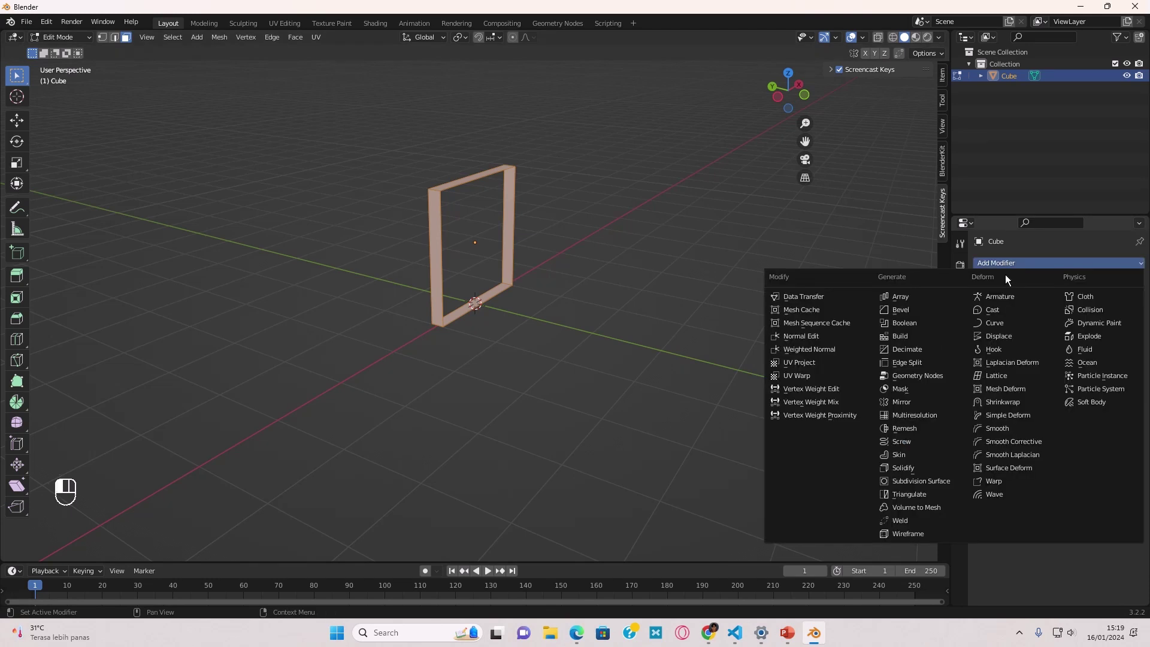
click(903, 468)
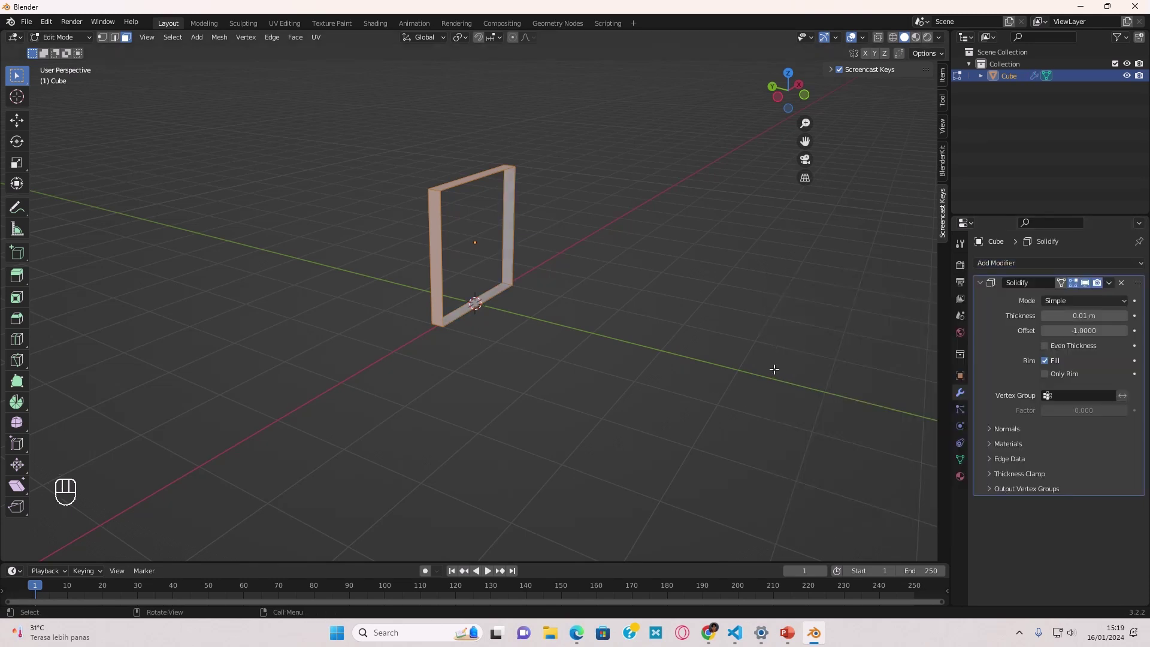
Set the Solidify thickness to 0.25 m to give the frame a solid border
scroll(559, 338, up, 3)
middle_drag(579, 345, 557, 317)
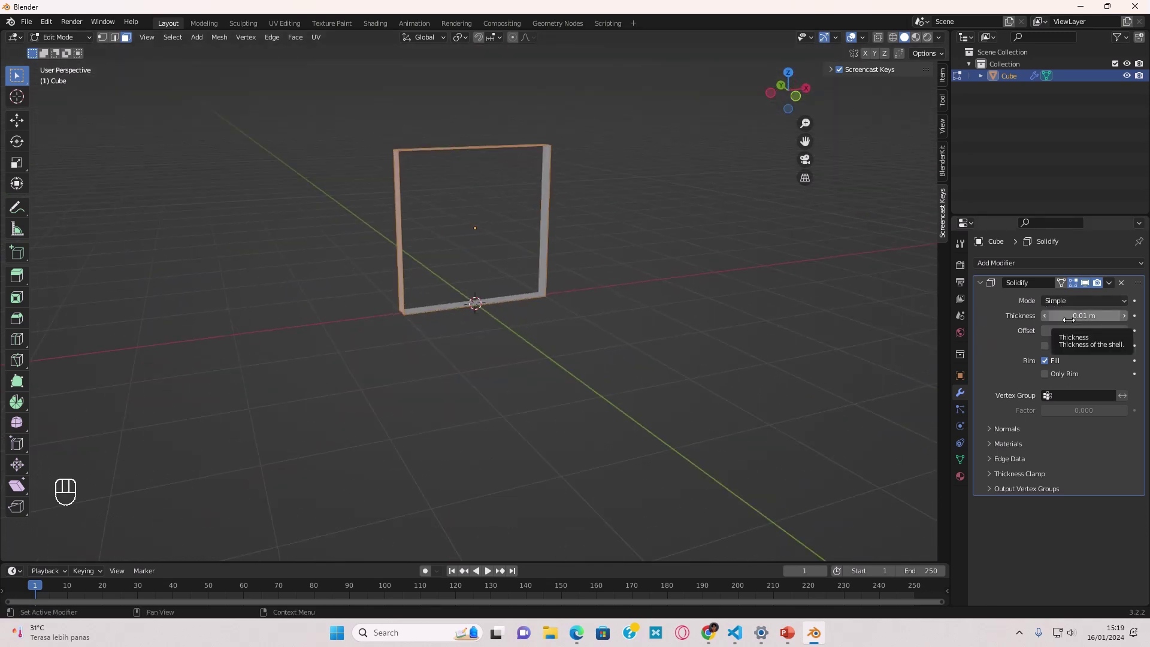
drag(1069, 320, 1100, 319)
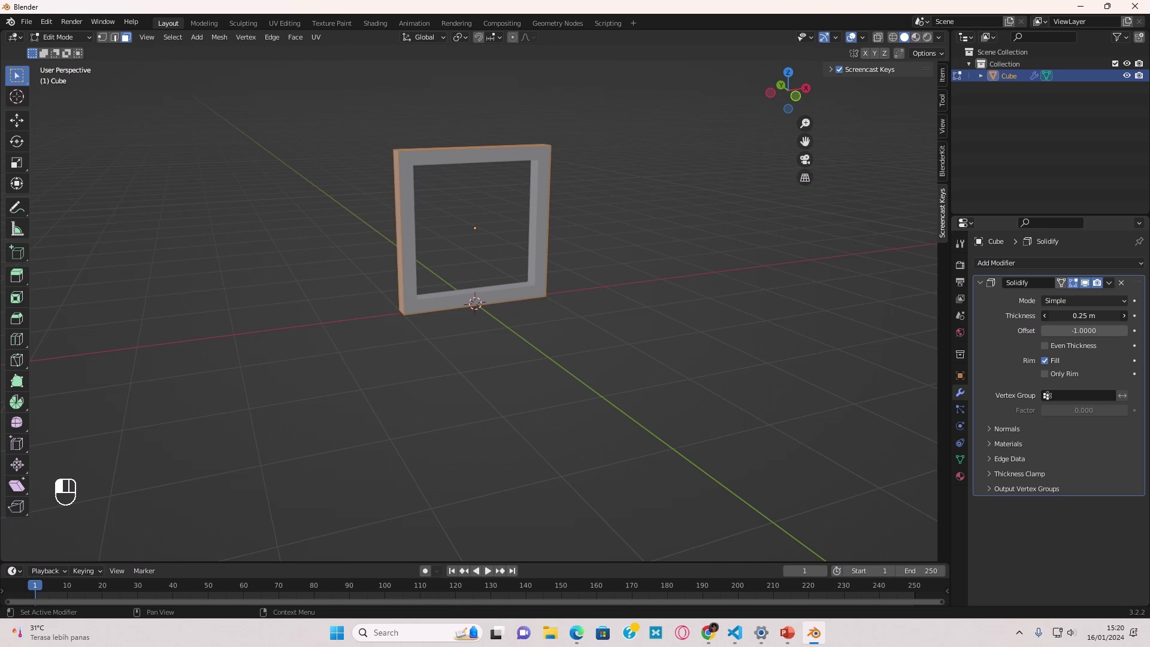
drag(1101, 320, 1021, 319)
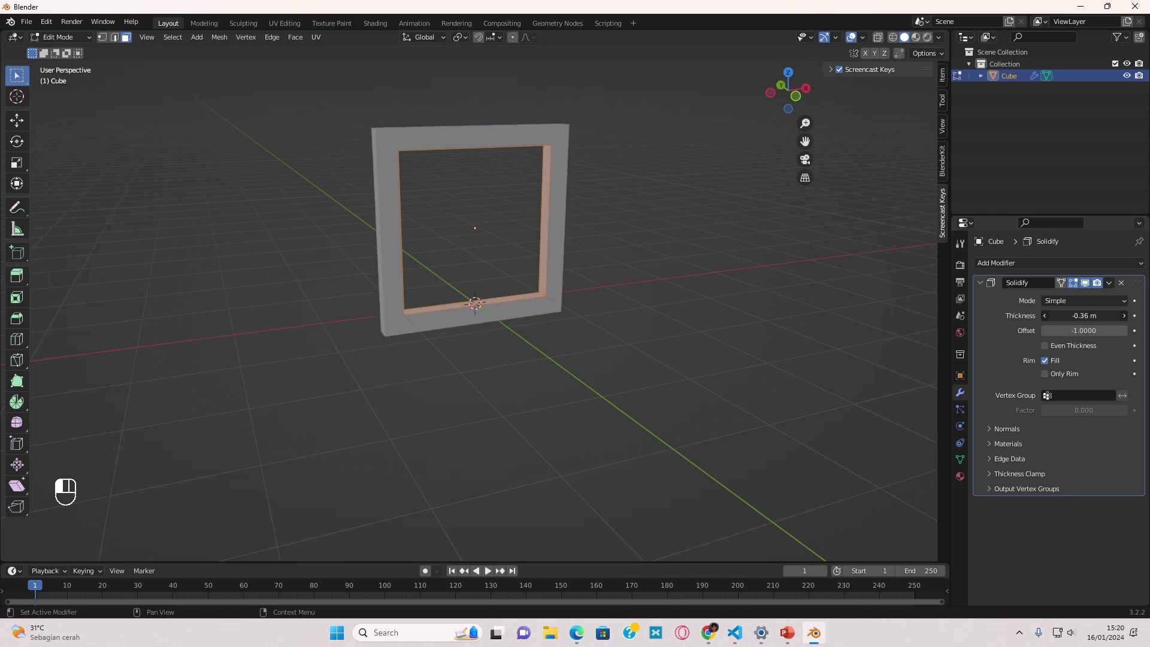
key(Escape)
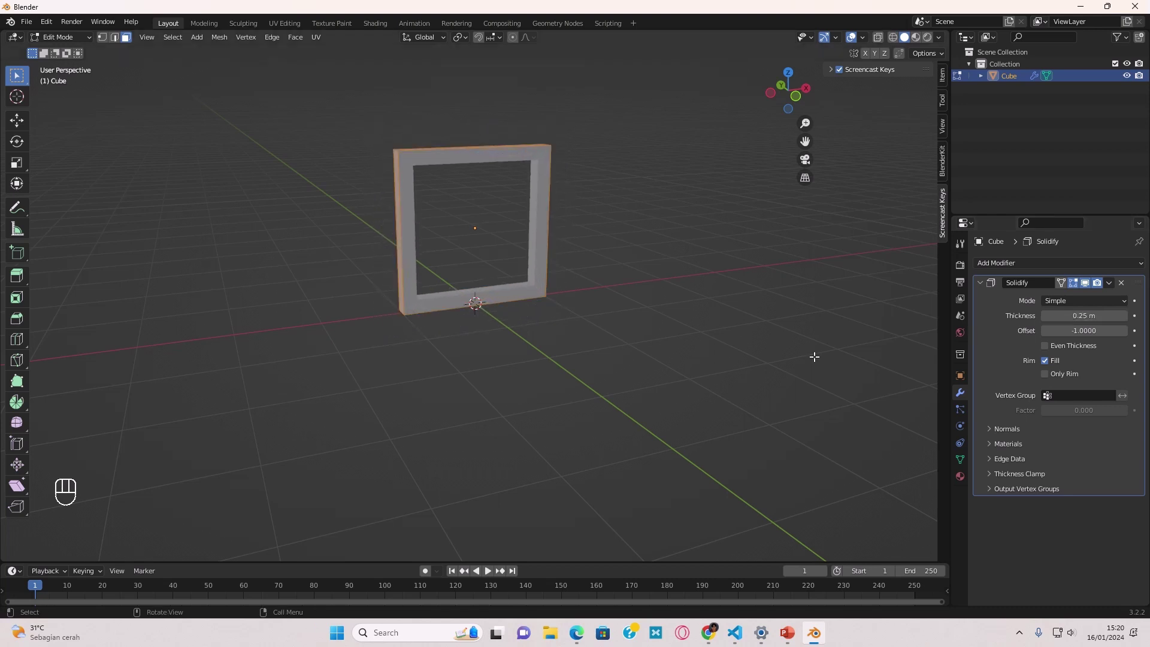
mouse_move(1084, 330)
mouse_down()
mouse_move(1148, 330)
mouse_move(1083, 330)
mouse_up()
scroll(708, 432, up, 3)
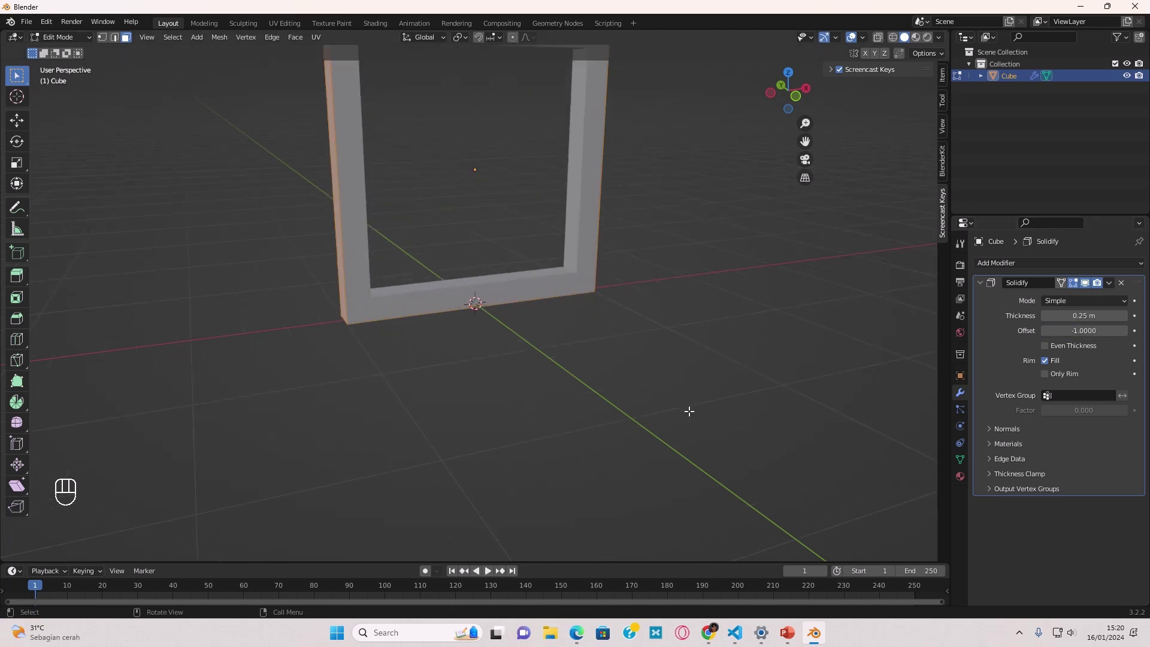
scroll(692, 399, down, 3)
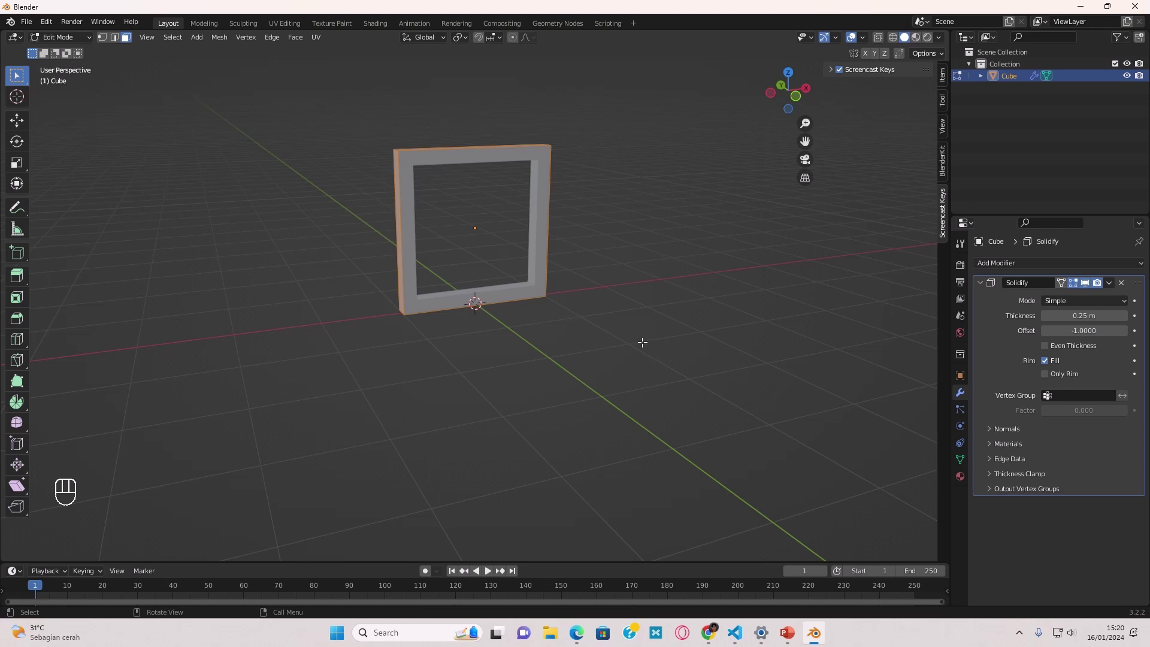
mouse_move(541, 279)
middle_down()
mouse_move(668, 303)
mouse_move(617, 300)
mouse_move(541, 257)
mouse_move(525, 278)
mouse_move(441, 256)
mouse_move(527, 263)
middle_up()
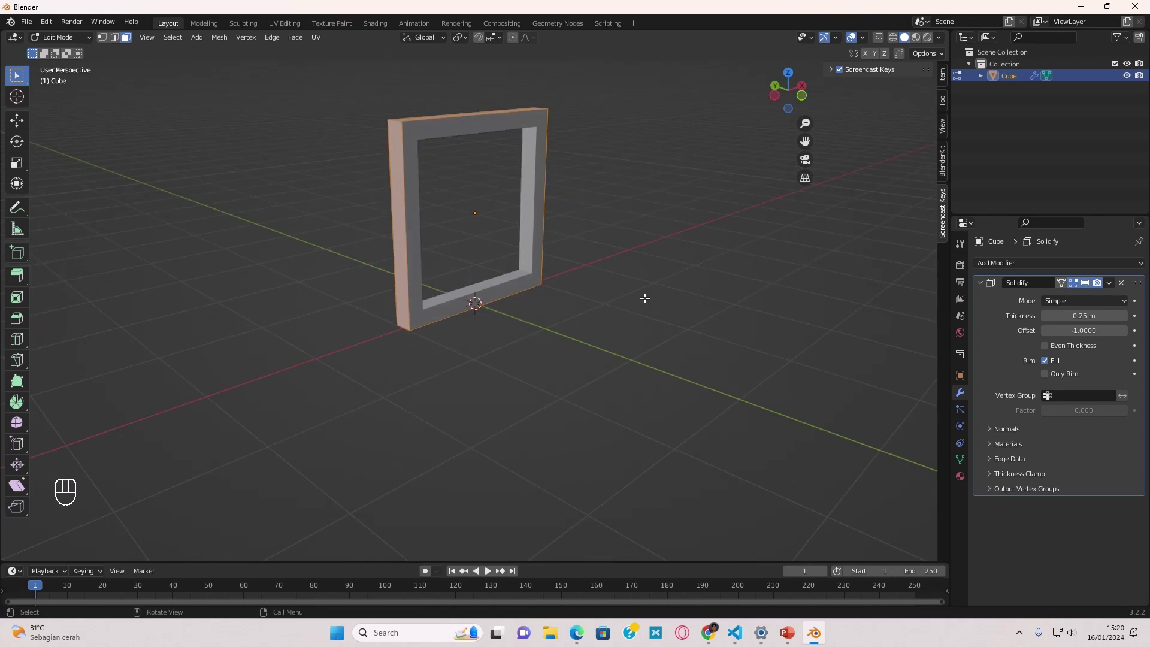
Add a Mirror modifier to the frame and set it to mirror on the Y axis only
middle_drag(645, 298, 890, 270)
click(1001, 263)
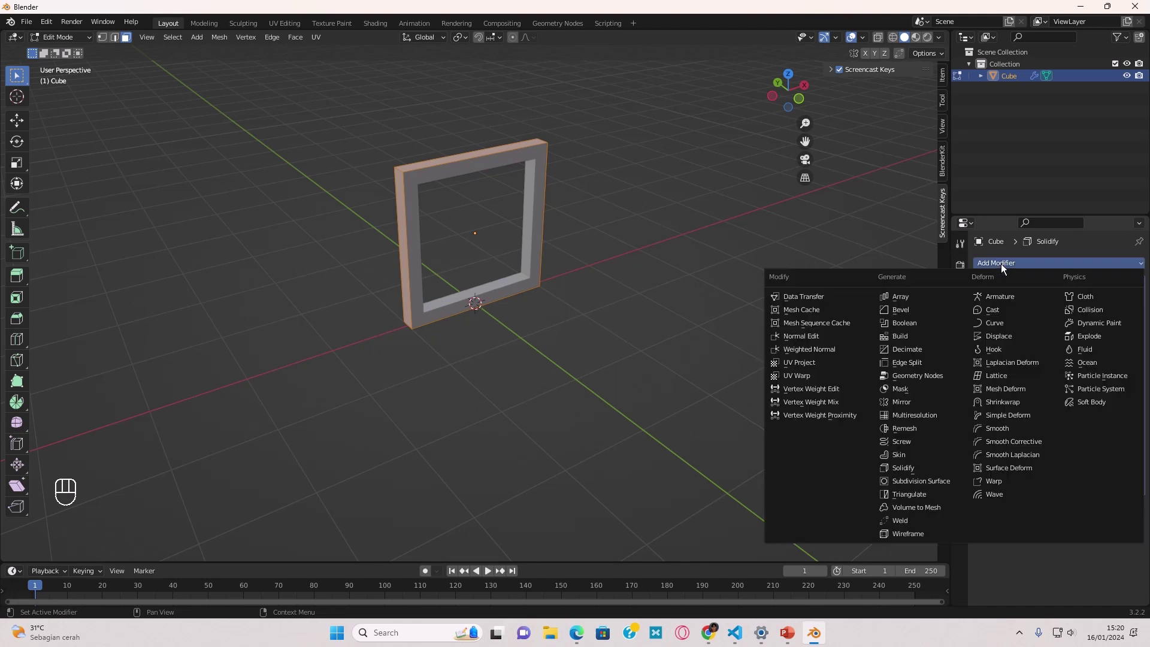
click(903, 402)
middle_drag(689, 395, 588, 343)
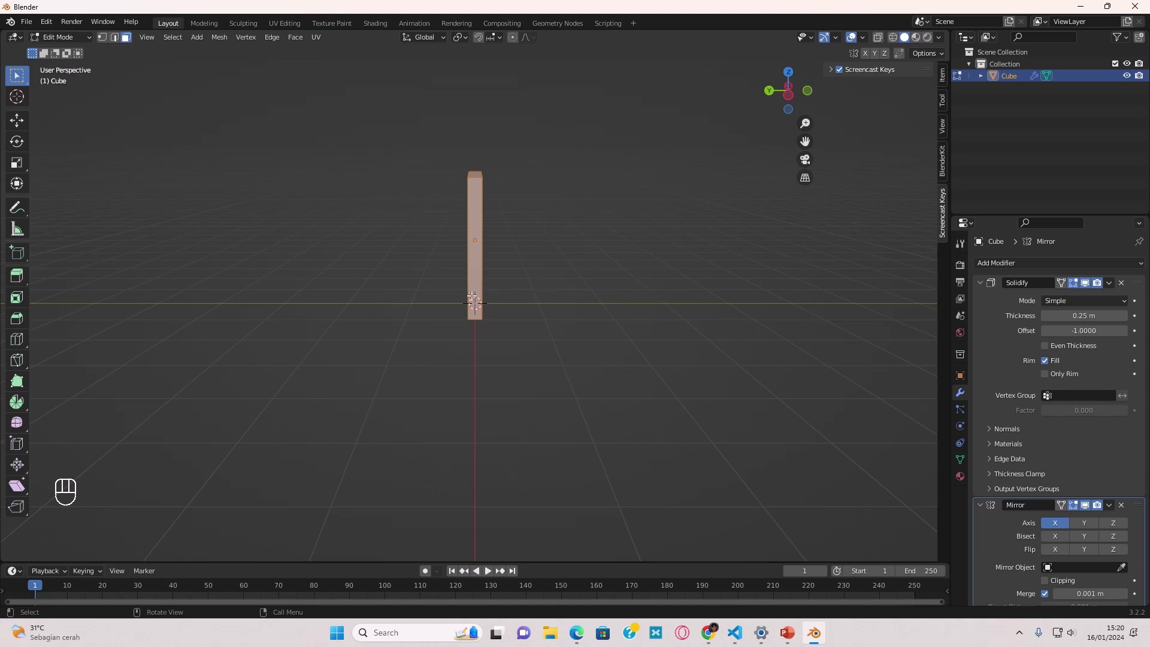
click(1083, 524)
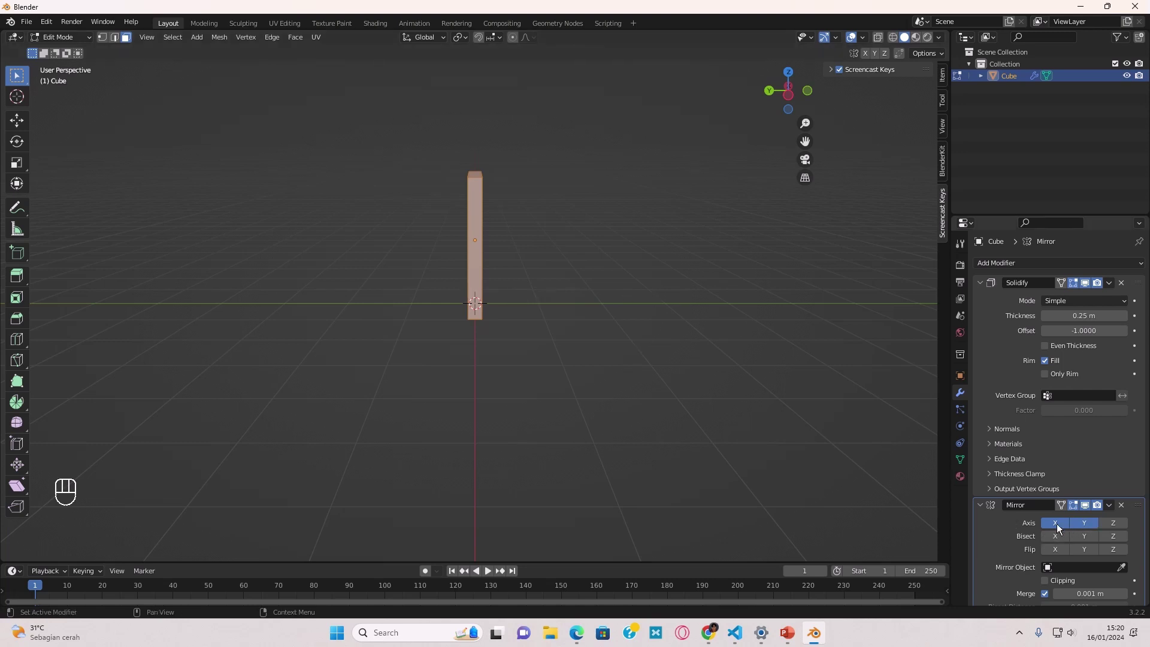
click(1056, 524)
Move the frame mesh about 1.9 m along the Y axis to separate it from its mirrored copy
key(g)
key(x)
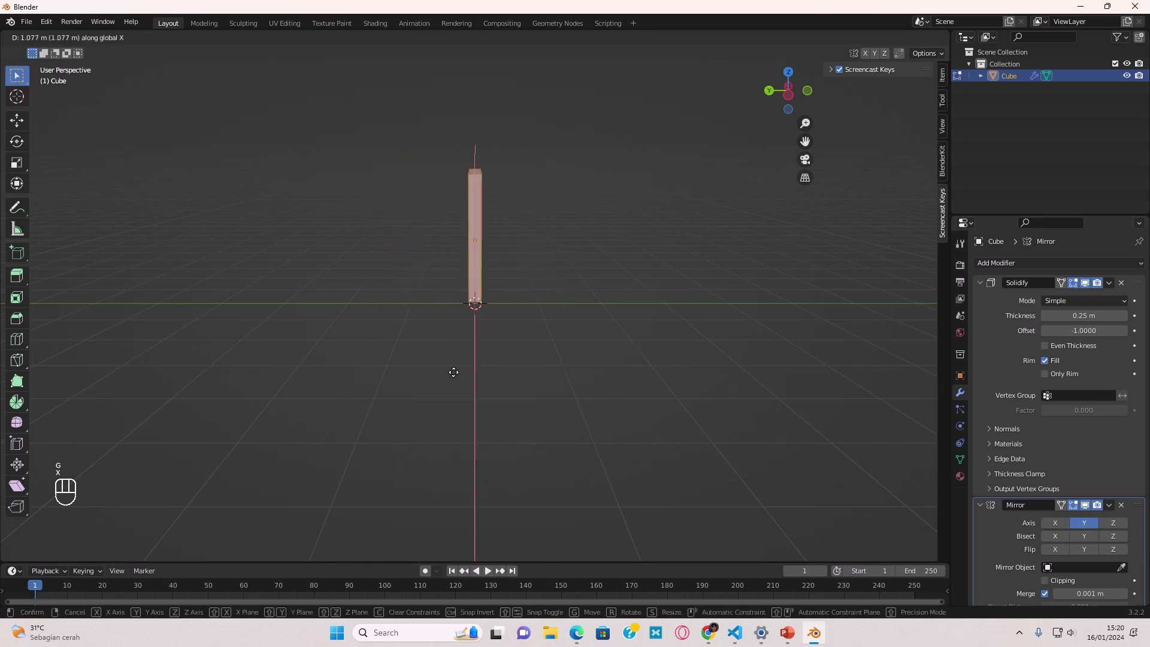
key(y)
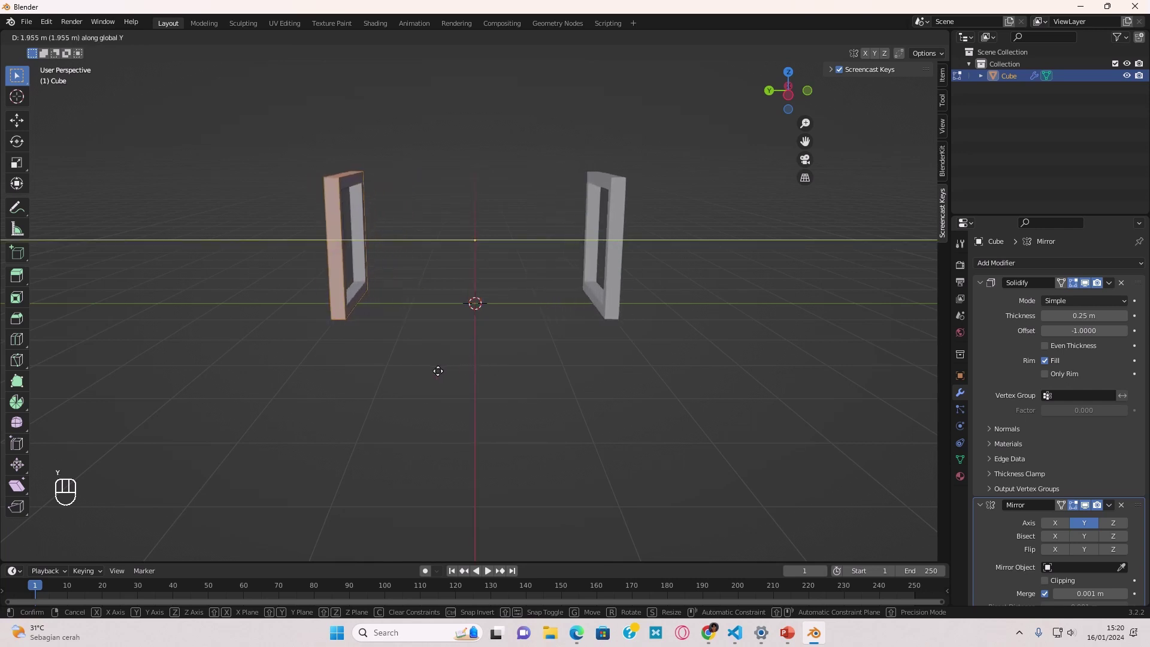
click(444, 370)
Add two evenly spaced horizontal loop cuts across the outer face of the frame's upright post
middle_drag(444, 369, 470, 327)
scroll(470, 327, up, 4)
middle_drag(564, 330, 623, 274)
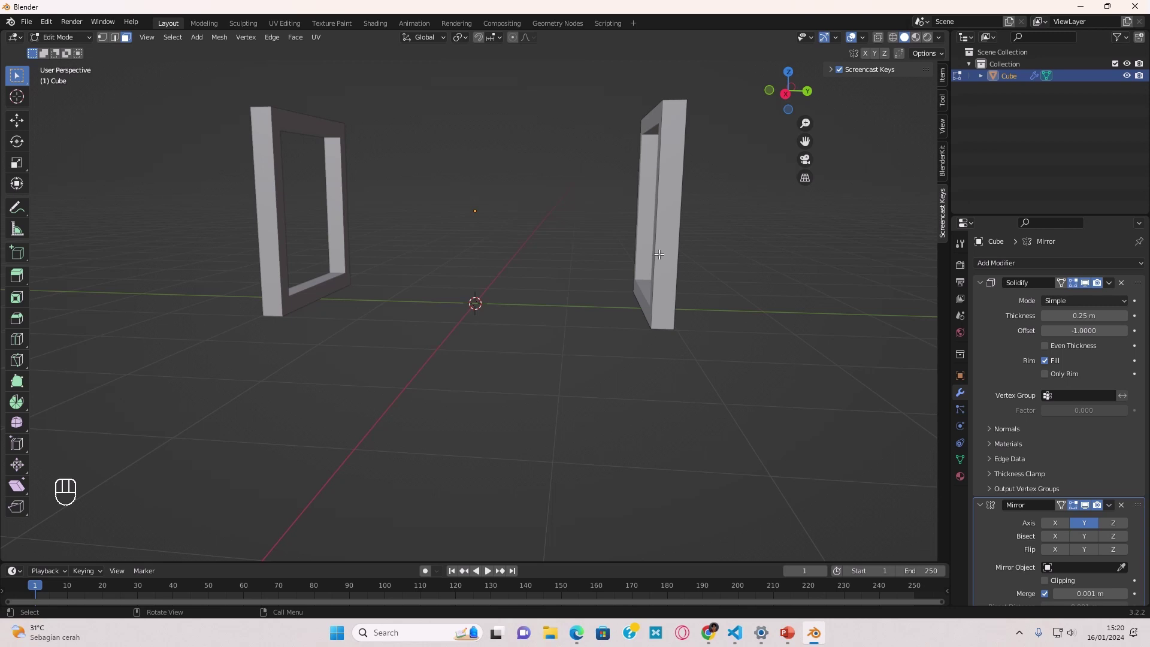
key(ctrl+r)
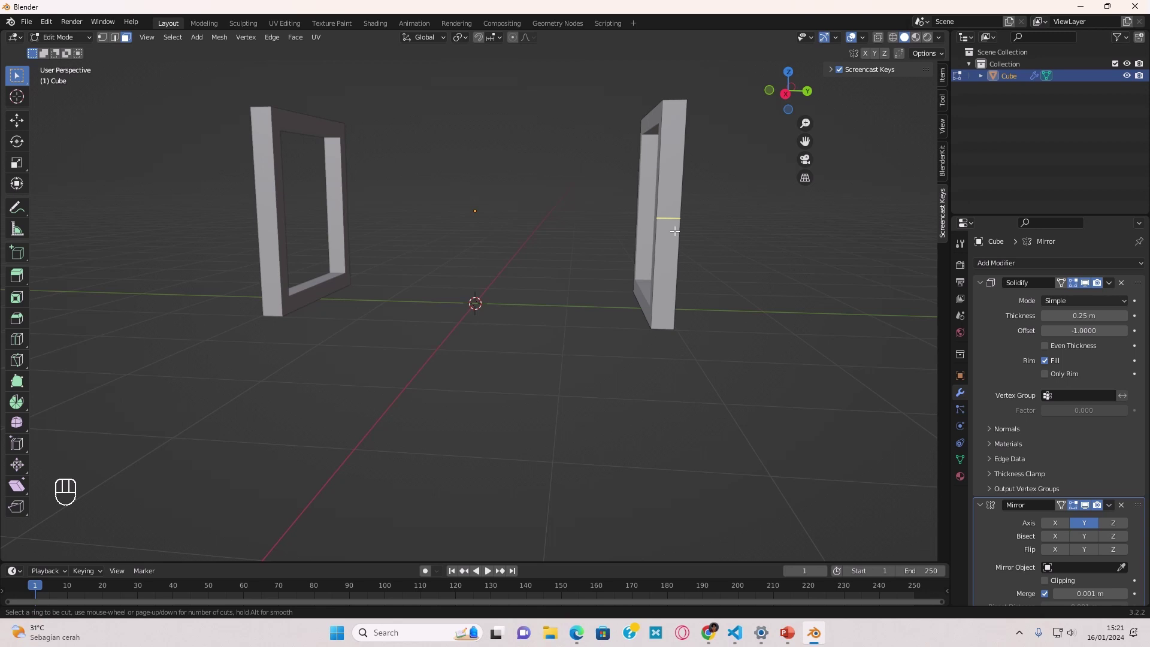
scroll(674, 231, up, 1)
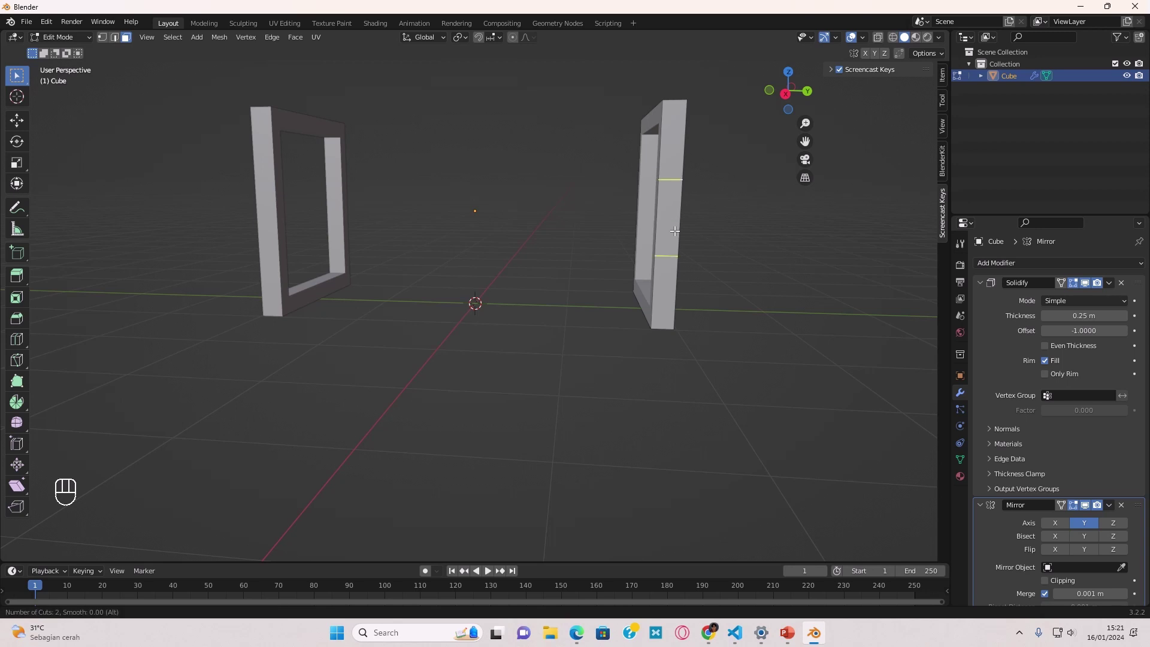
click(674, 231)
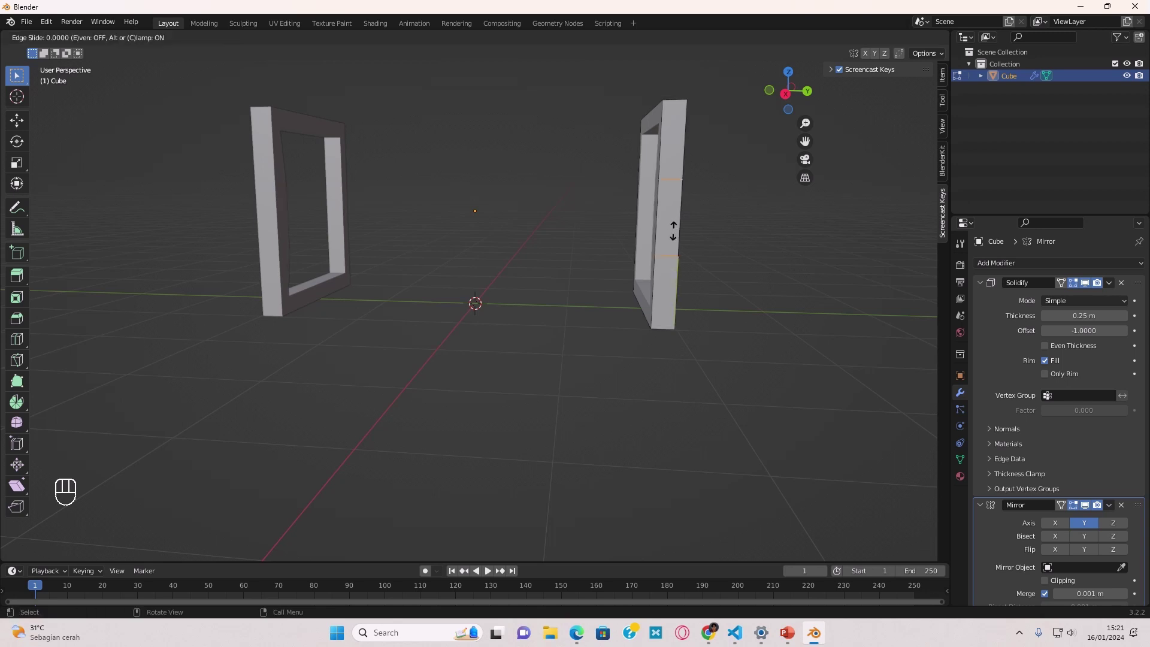
right_click(673, 231)
Scale the two loop cuts along Z to bring them close together at the middle of the post
key(s)
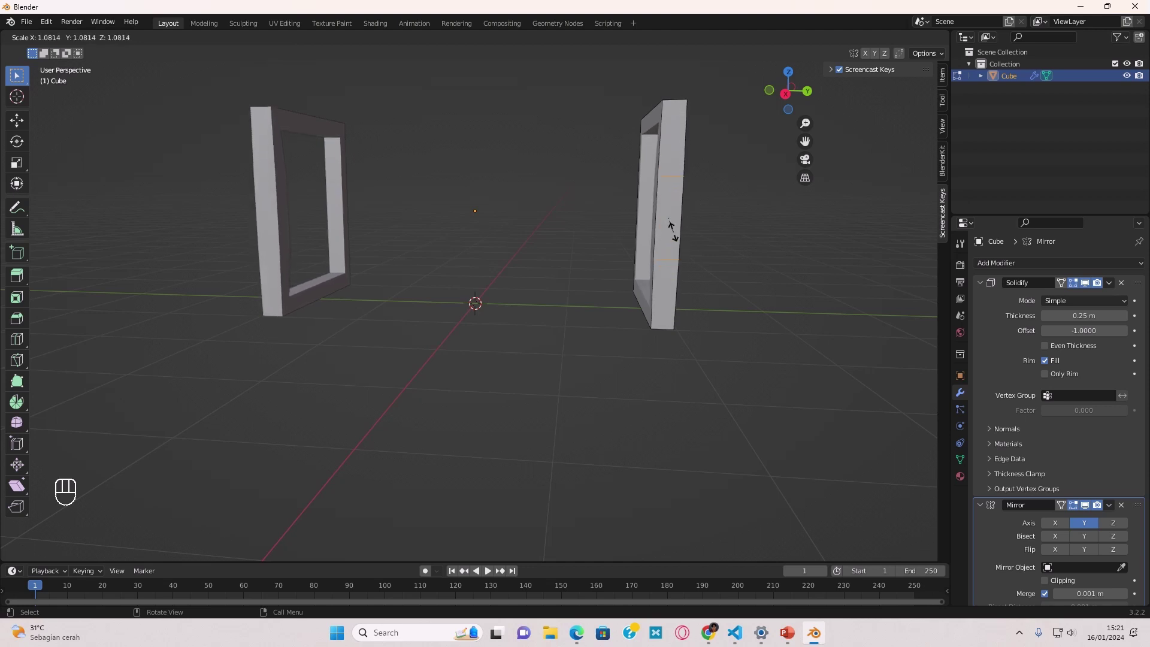
key(z)
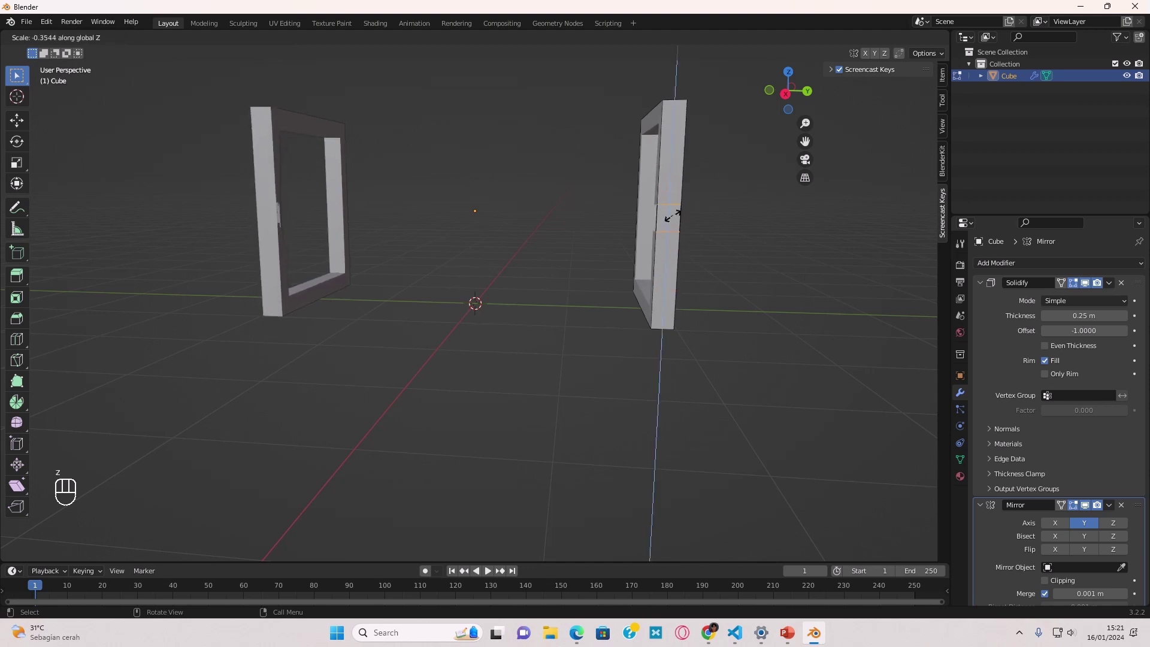
key(shift)
click(625, 75)
mouse_move(629, 239)
middle_down()
mouse_move(747, 304)
mouse_move(754, 296)
mouse_move(683, 329)
mouse_move(638, 238)
middle_up()
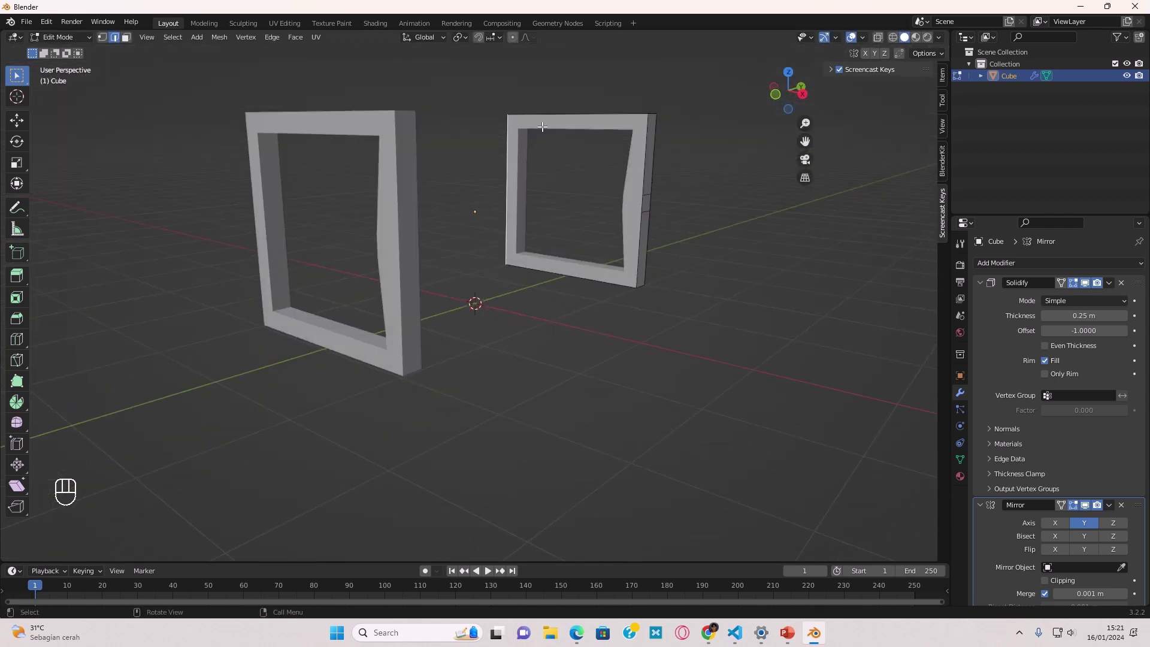
middle_drag(625, 187, 590, 181)
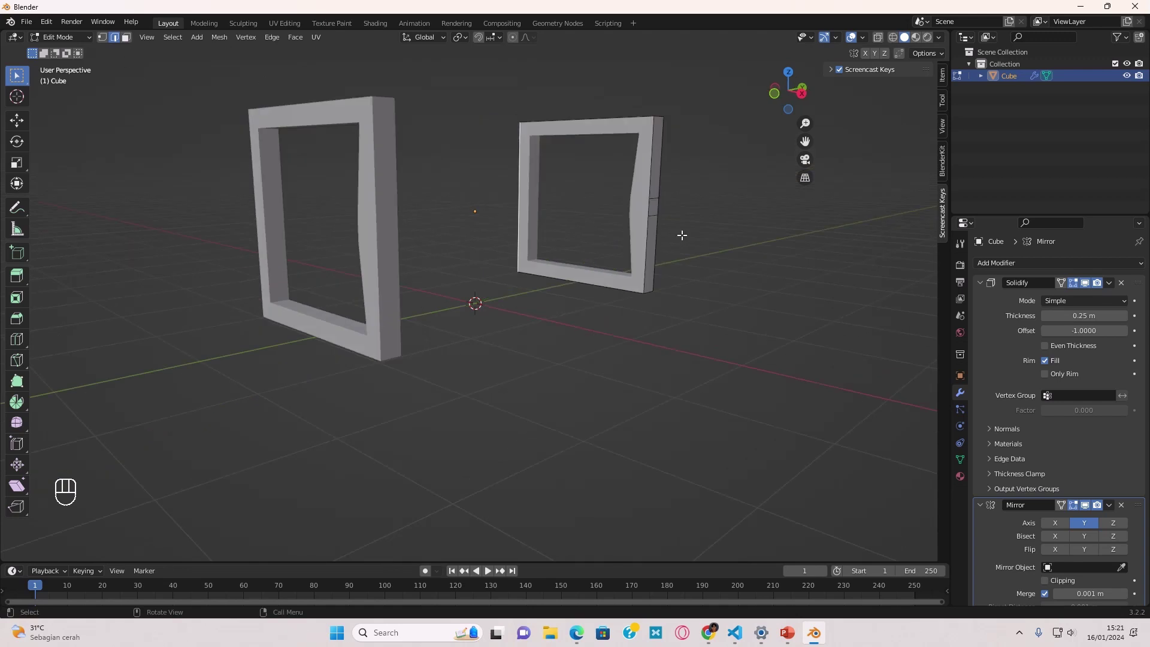
Set the Solidify modifier's mode to Complex
click(1087, 295)
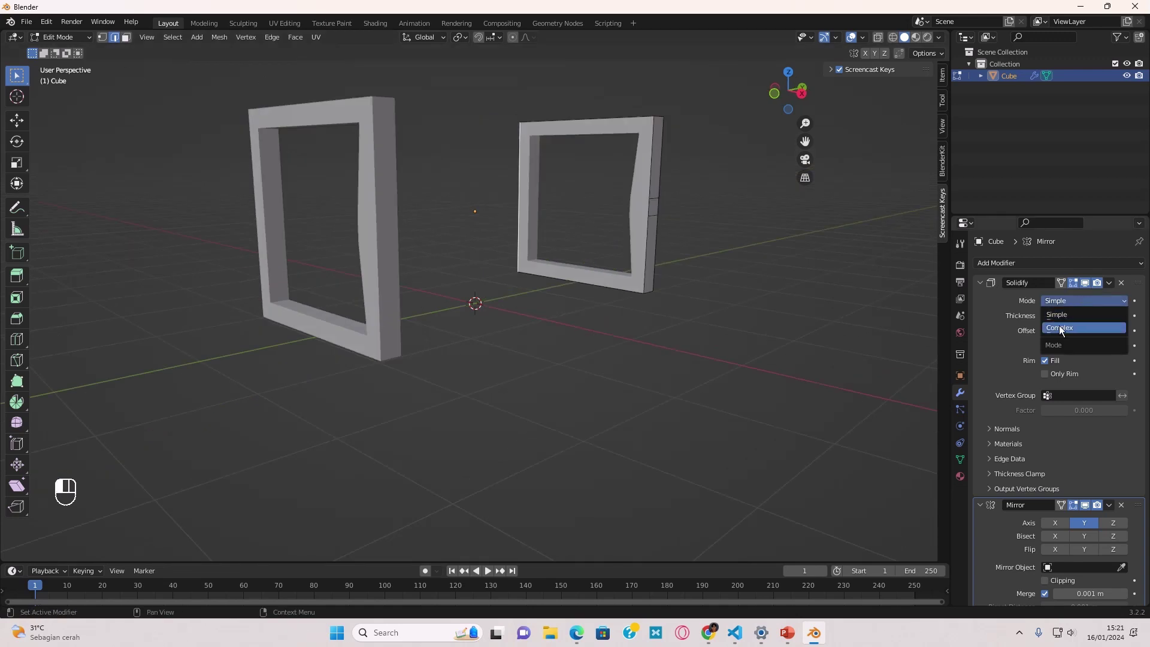
click(1059, 326)
middle_drag(755, 299, 724, 300)
scroll(718, 297, up, 2)
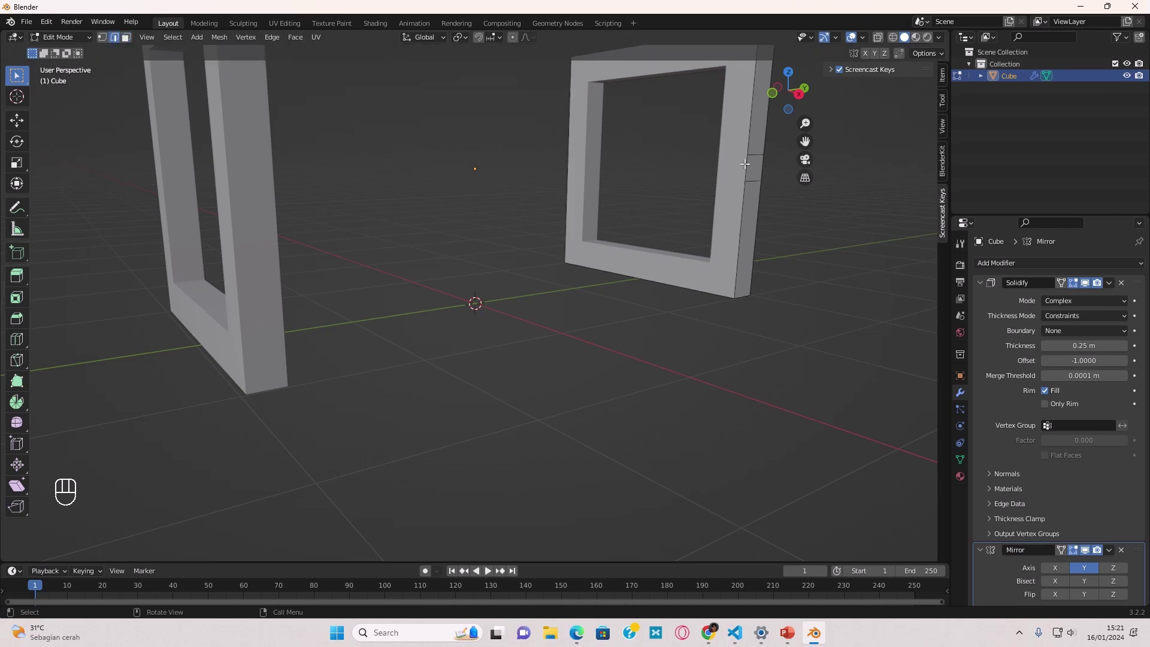
Extrude the short inner edge between the loop cuts in place and enable Clipping on the Mirror modifier
middle_drag(714, 205, 584, 281)
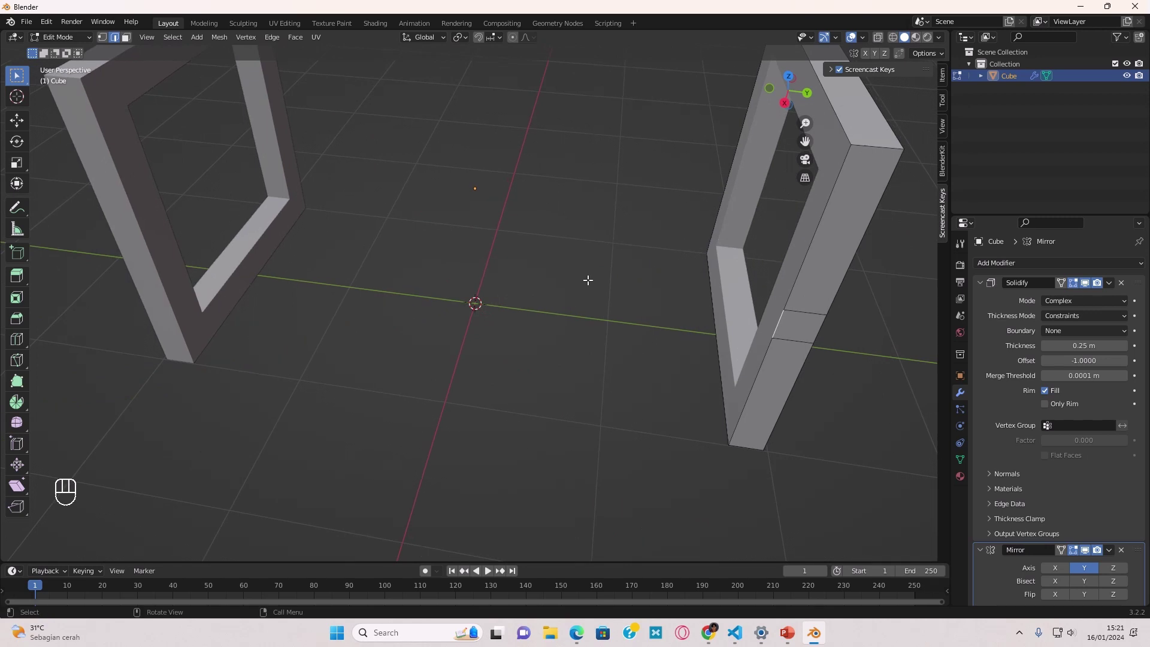
key(e)
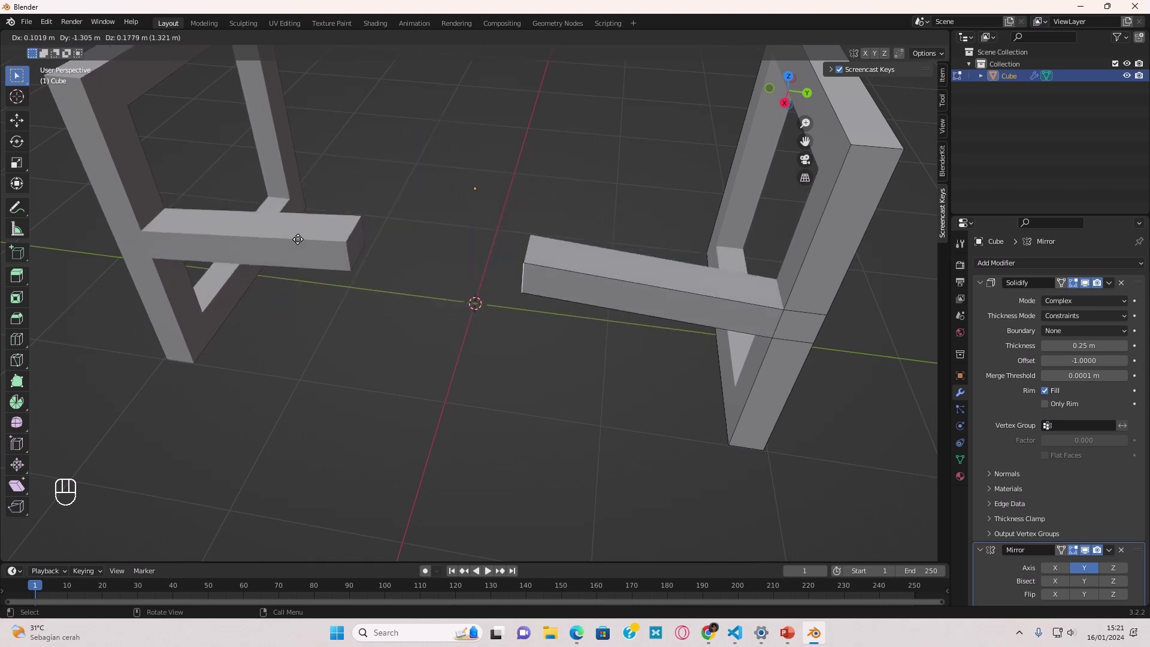
key(Escape)
scroll(1048, 444, down, 3)
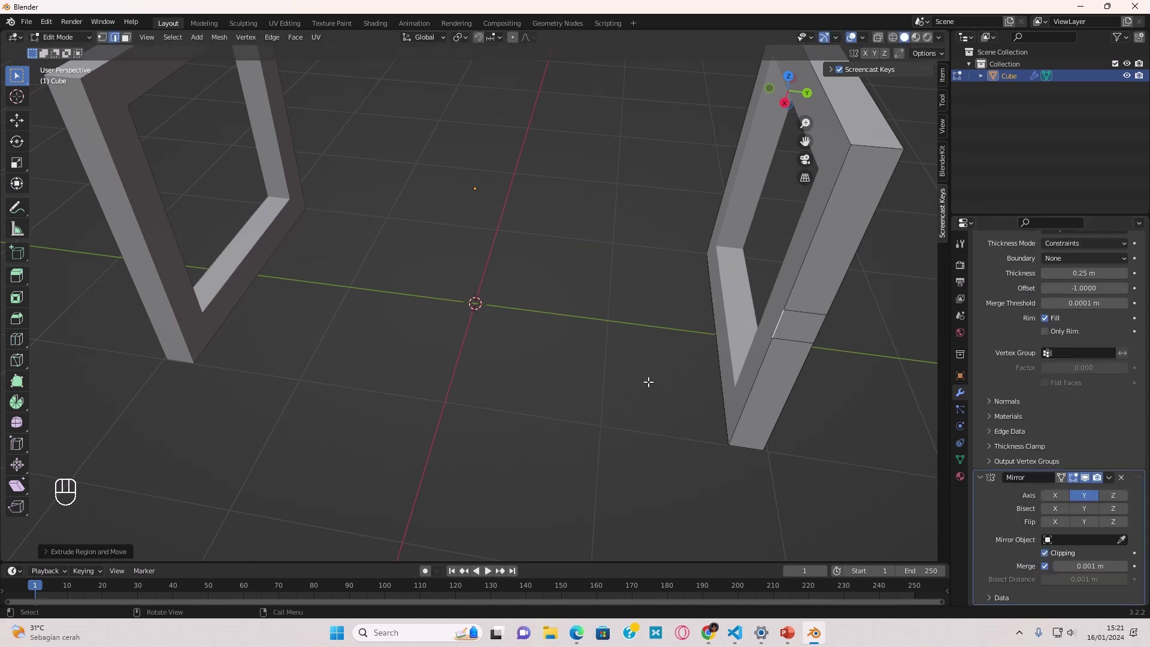
Move the extruded edge along the Y axis to the mirror plane so both halves join into one crossbar
key(g)
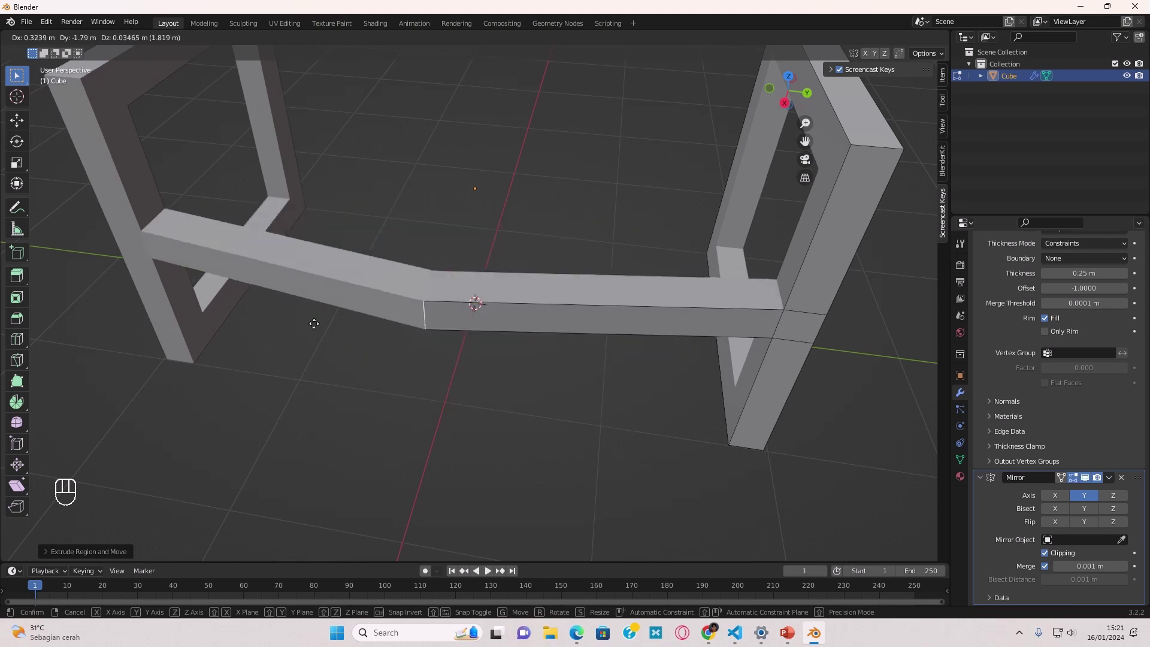
key(y)
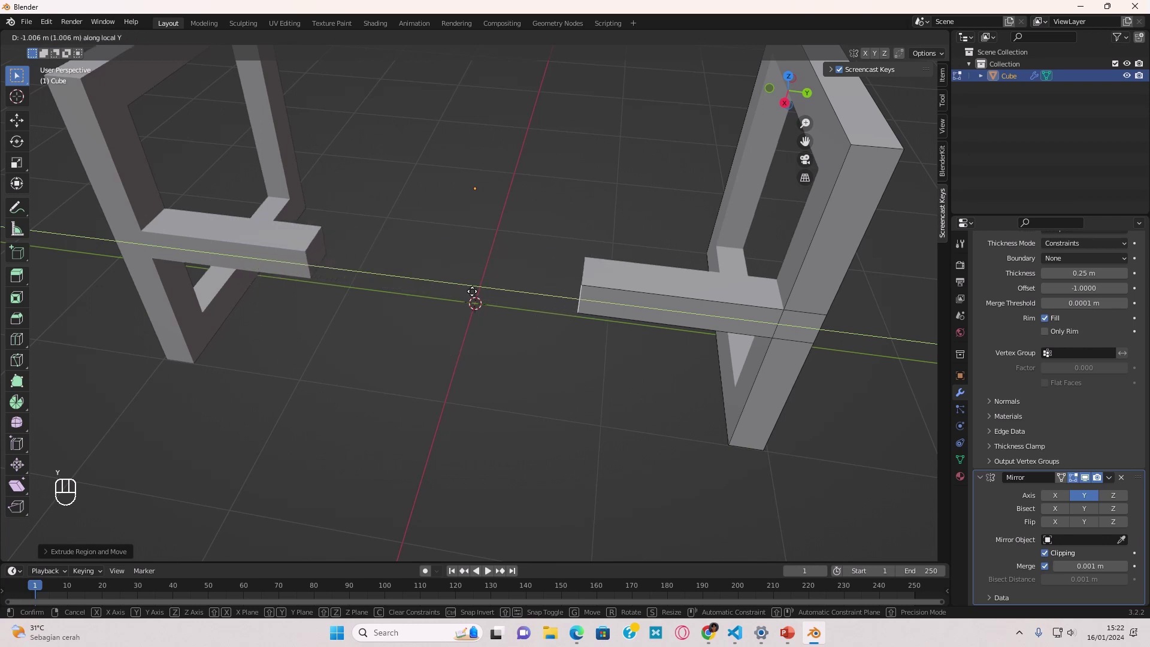
key(x)
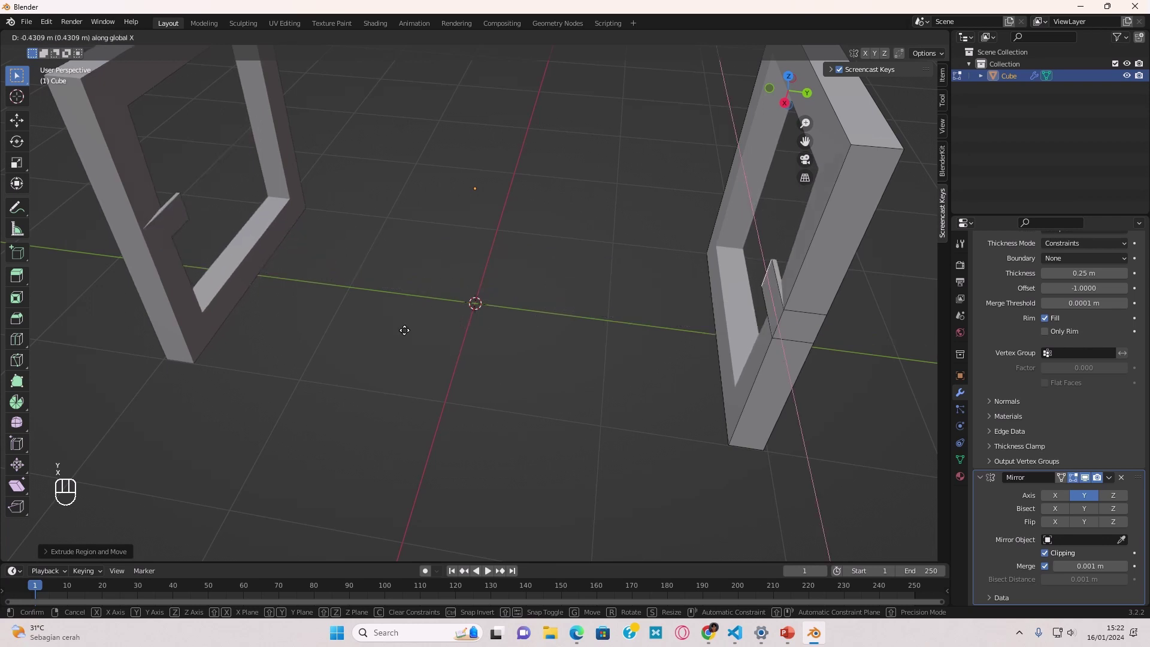
key(y)
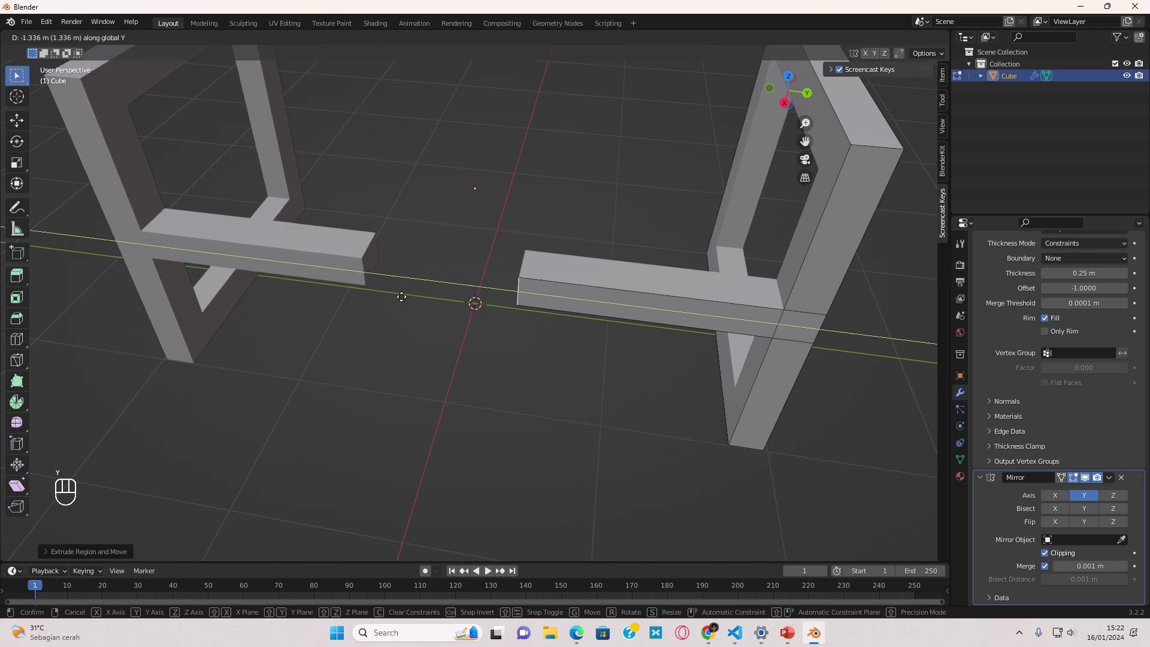
click(287, 282)
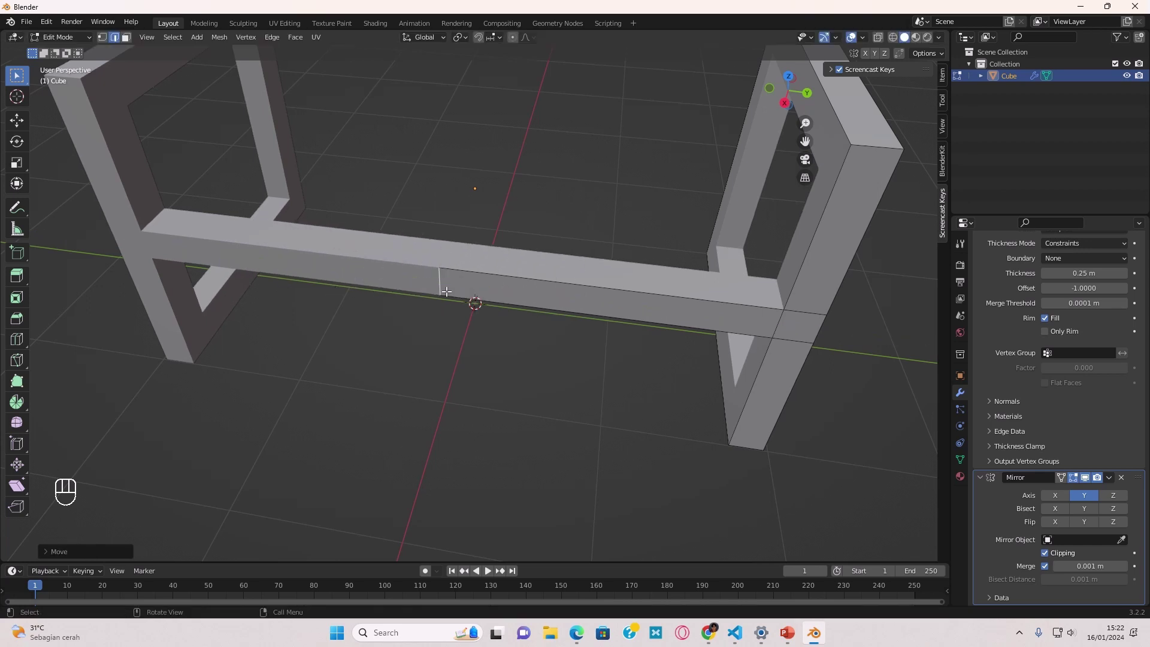
Add two evenly spaced horizontal loop cuts across the outer face of the frame's opposite upright post
middle_drag(403, 366, 634, 367)
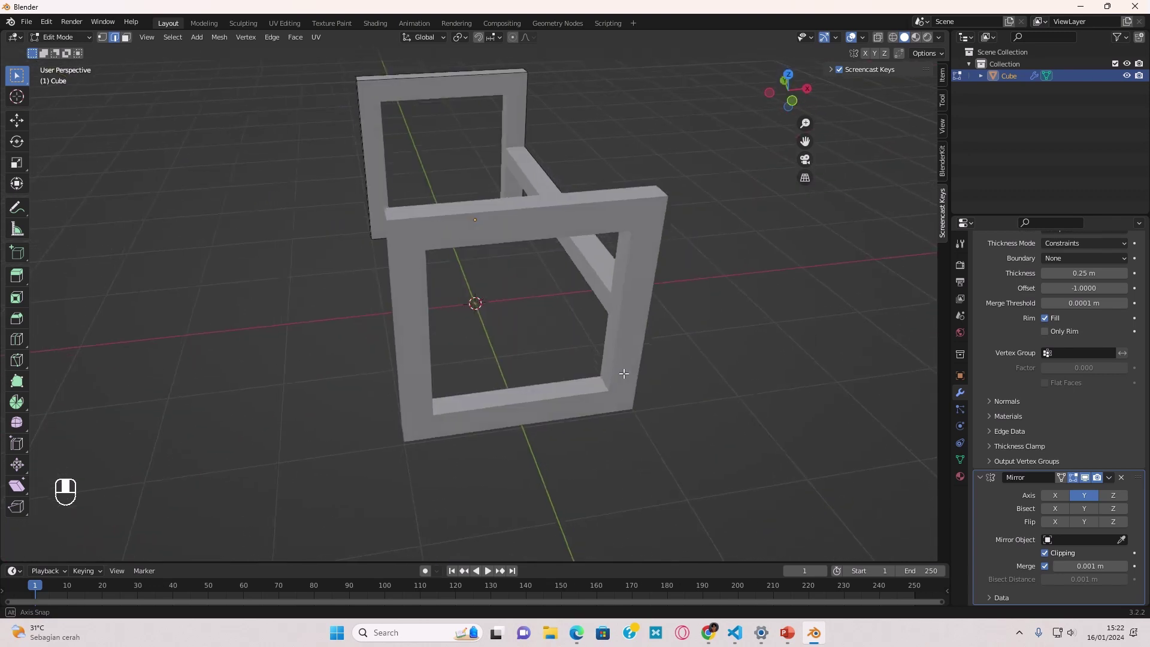
scroll(609, 364, down, 2)
scroll(554, 349, up, 6)
scroll(527, 343, down, 6)
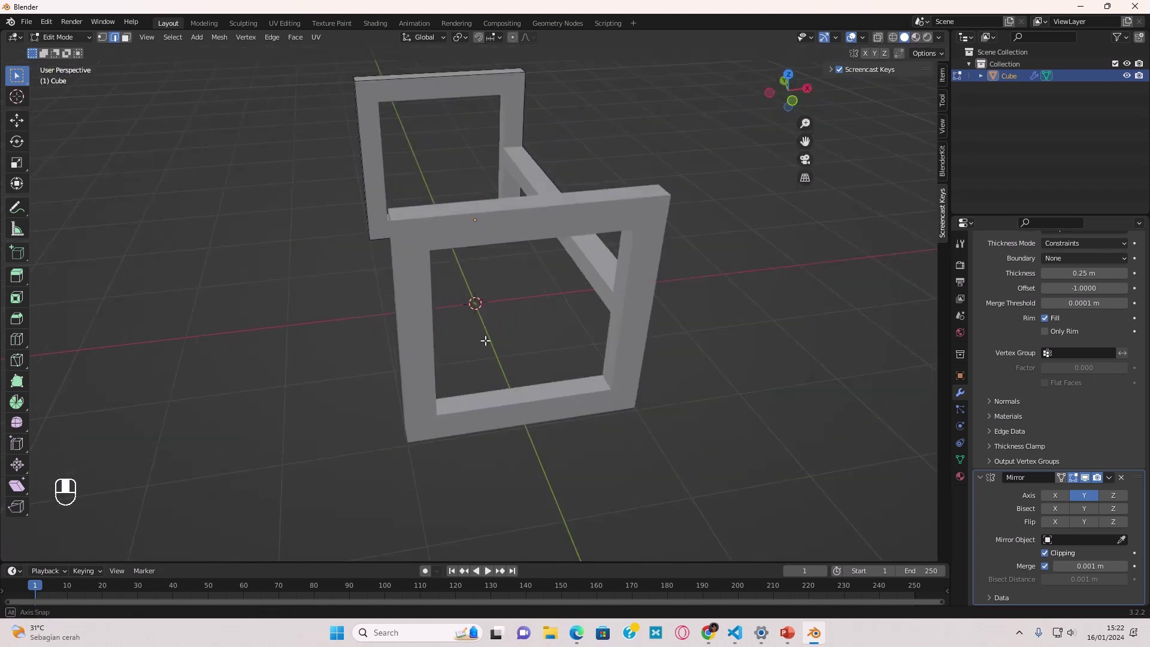
middle_drag(485, 336, 572, 284)
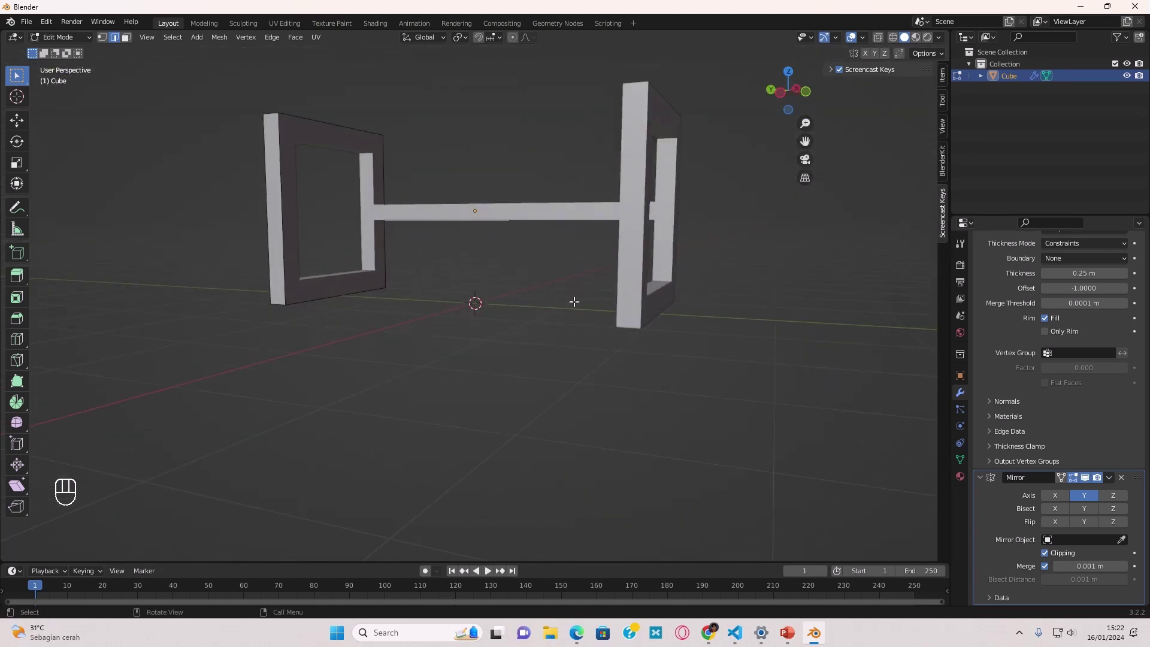
key(ctrl+r)
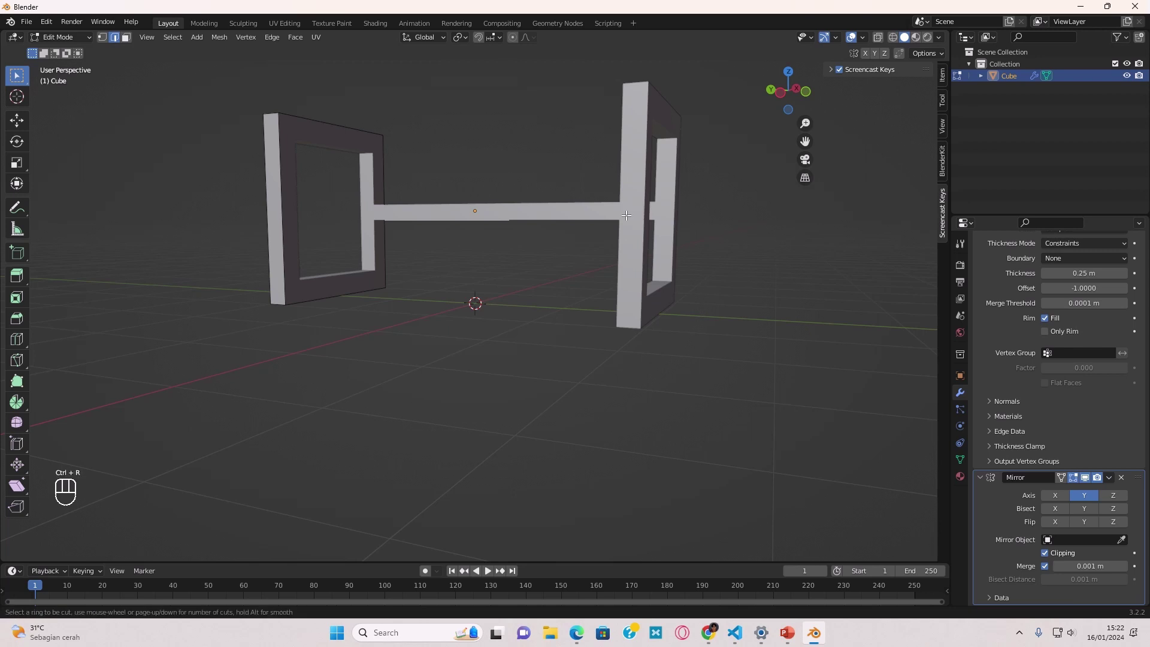
click(278, 209)
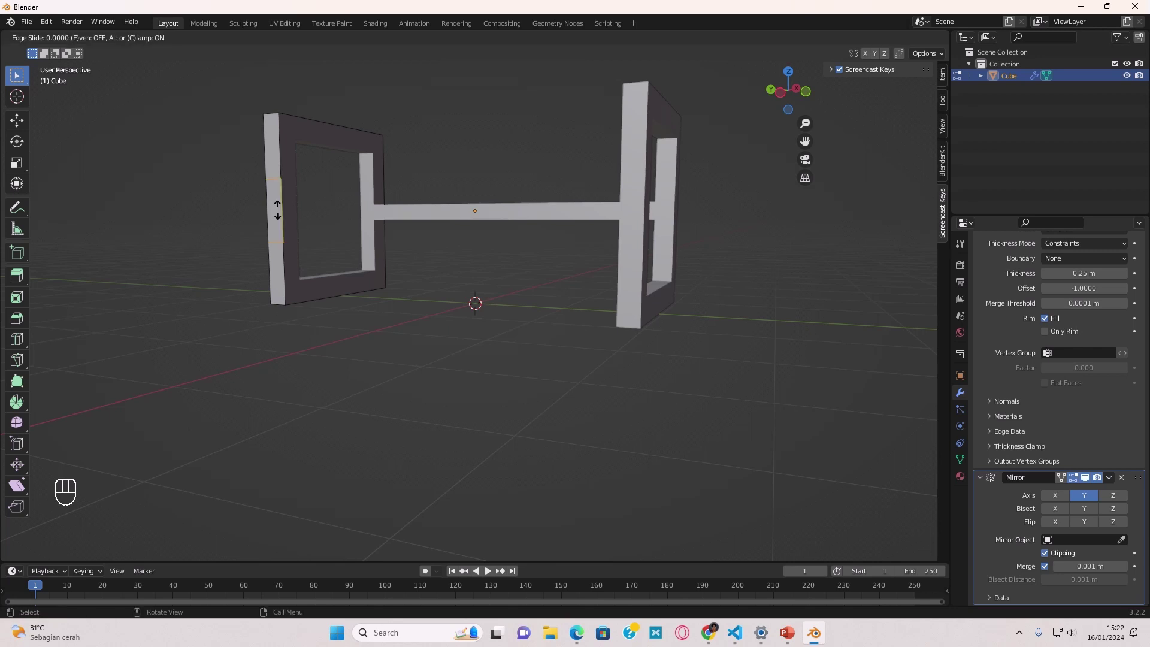
click(272, 206)
key(s)
key(z)
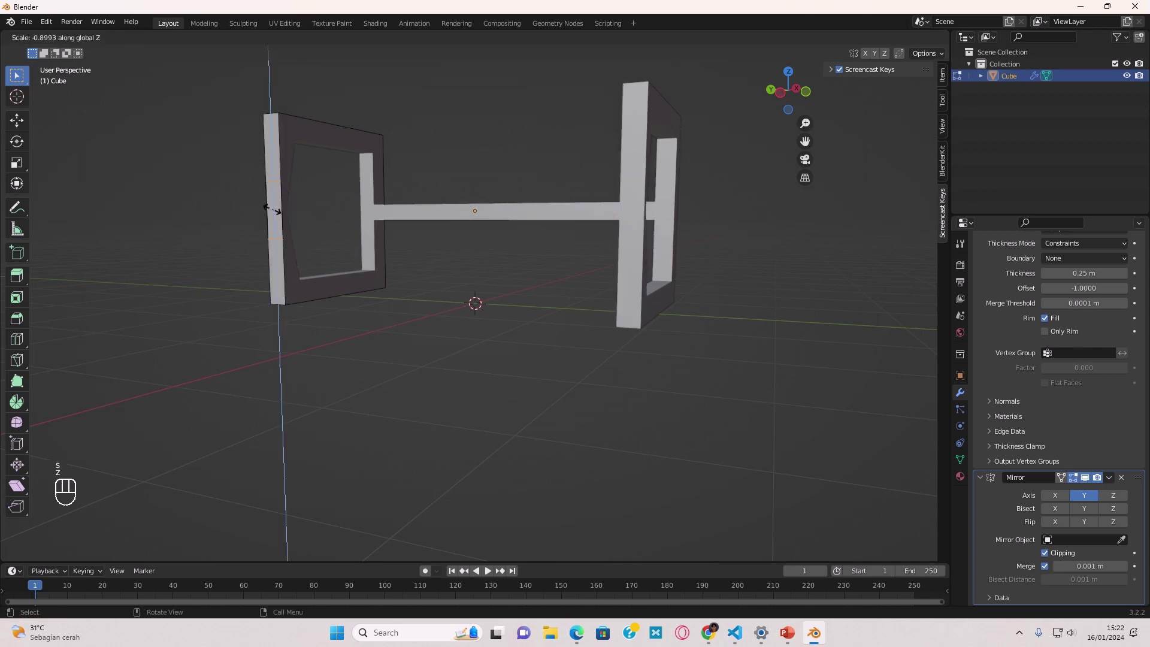
right_click(288, 224)
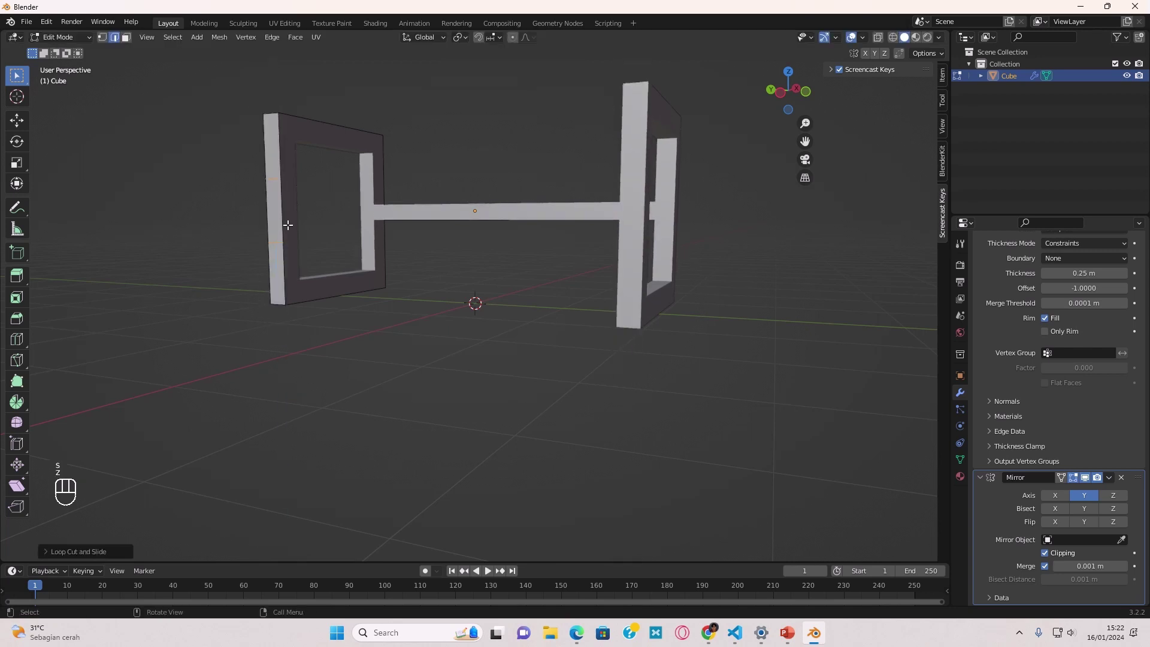
Scale the opposite post's two loop cuts along Z to about 0.28 so they sit close together at mid-height
middle_drag(287, 223, 427, 245)
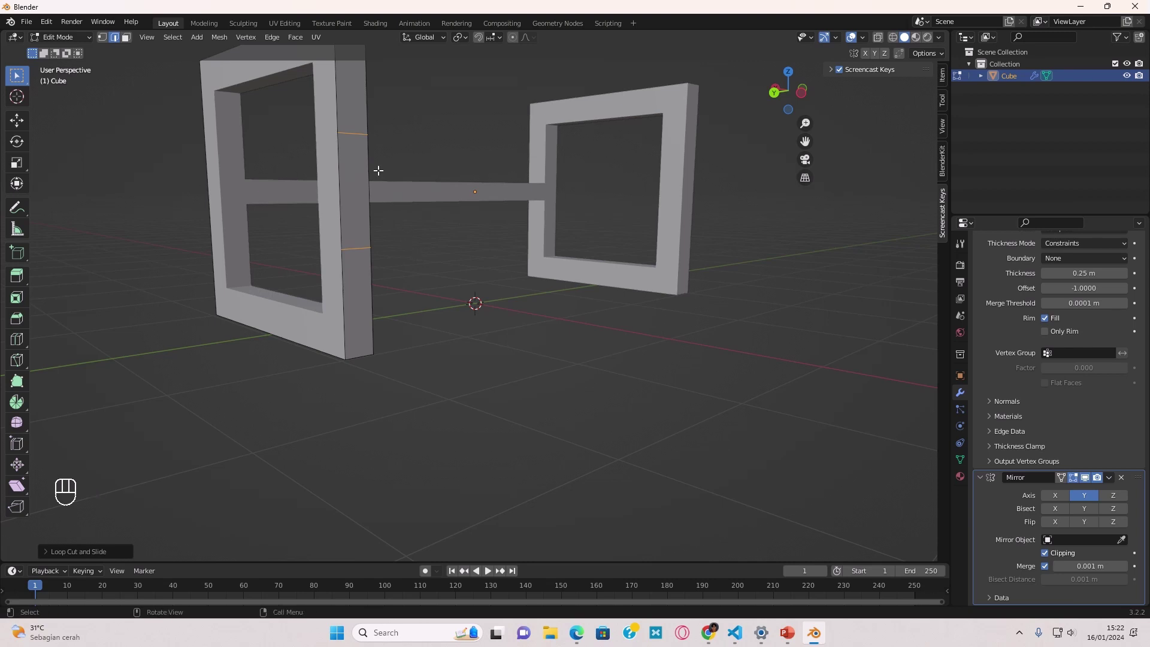
key(s)
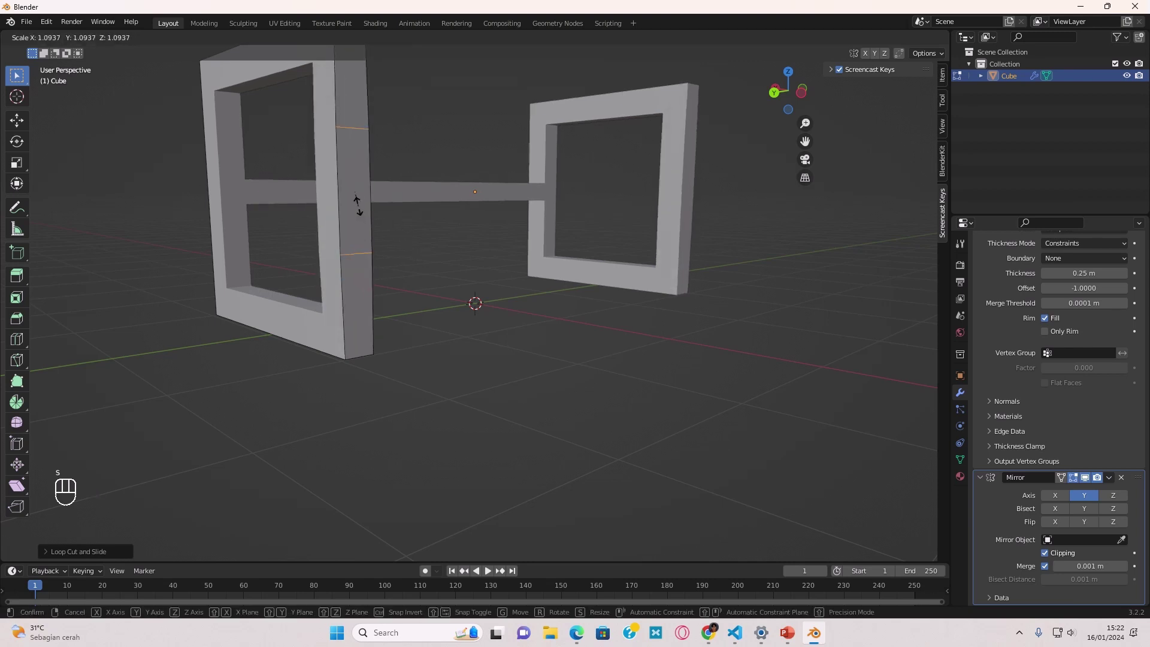
key(z)
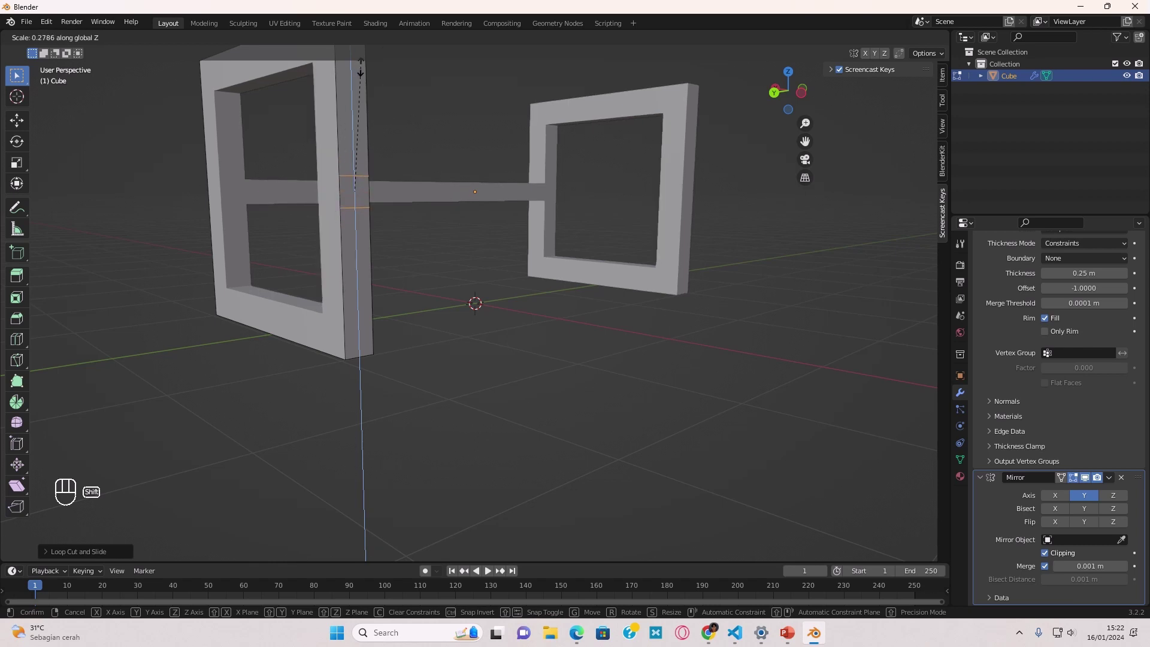
click(362, 71)
Extrude the short inner edge between the new cuts along Y to the mirror plane to form a second crossbar
middle_drag(363, 71, 251, 195)
click(125, 39)
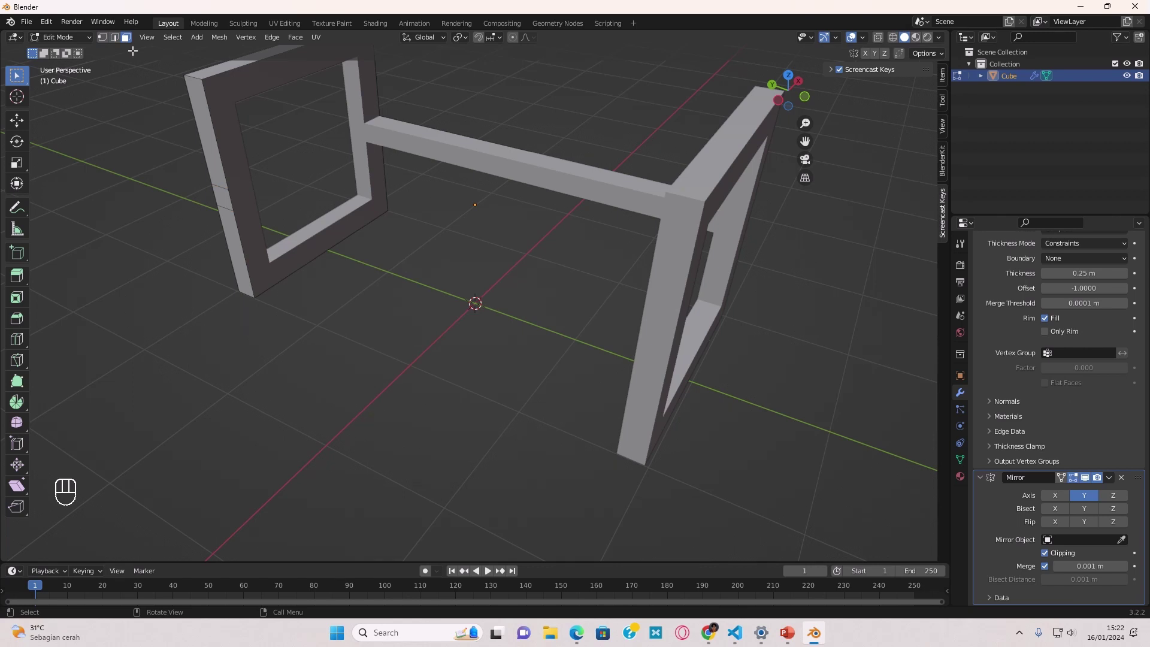
middle_drag(231, 199, 321, 241)
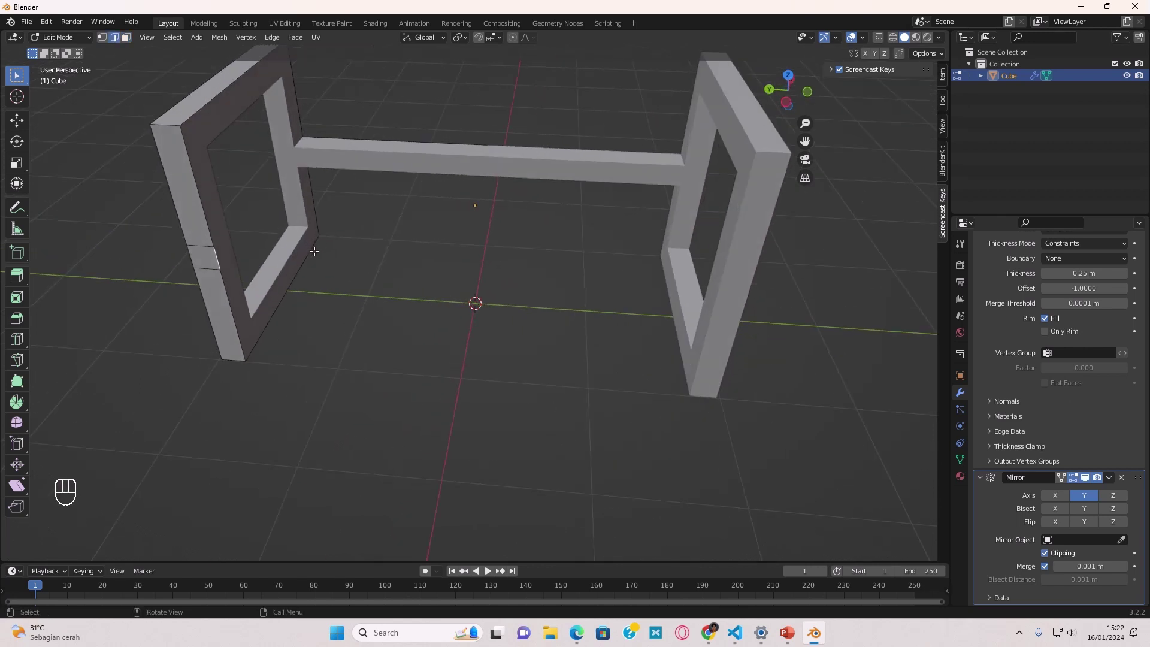
key(e)
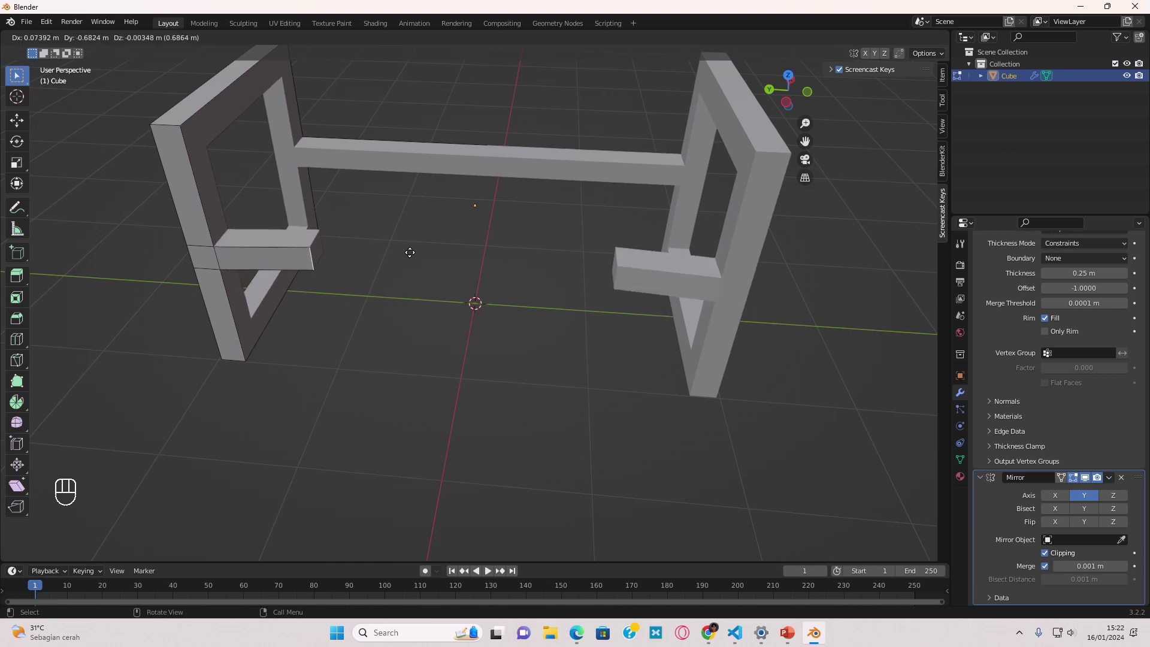
key(y)
click(583, 263)
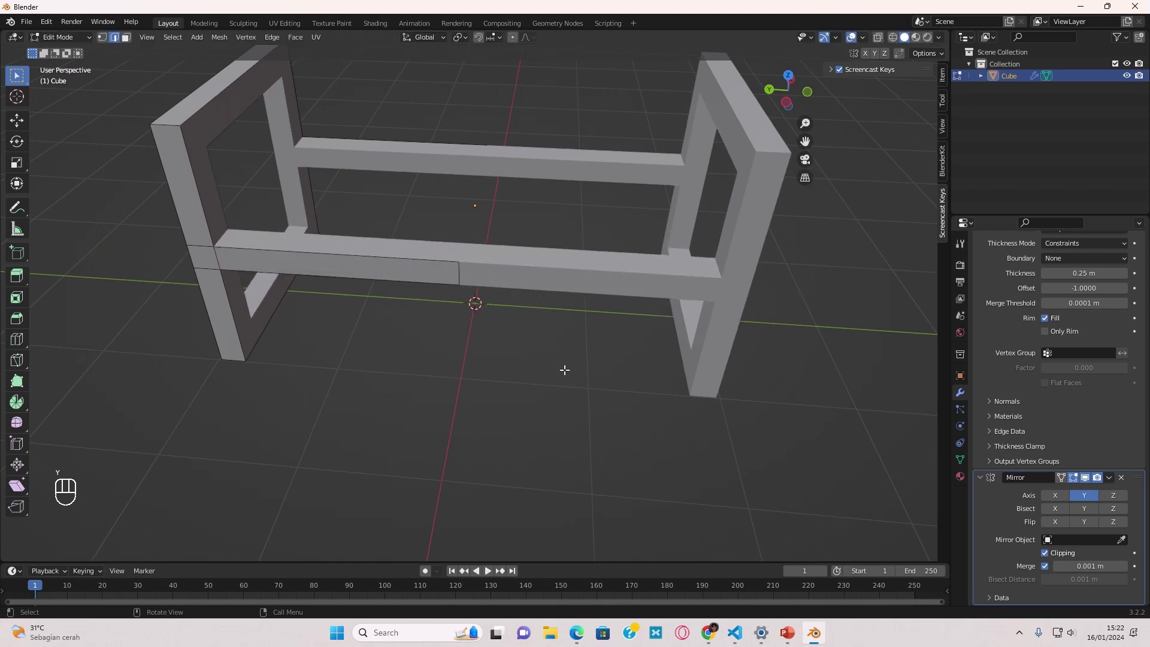
Duplicate the second crossbar's outer face and move the copy up along Z by about 0.5 m
middle_drag(565, 371, 388, 323)
scroll(455, 320, down, 4)
middle_drag(478, 319, 509, 275)
click(476, 301)
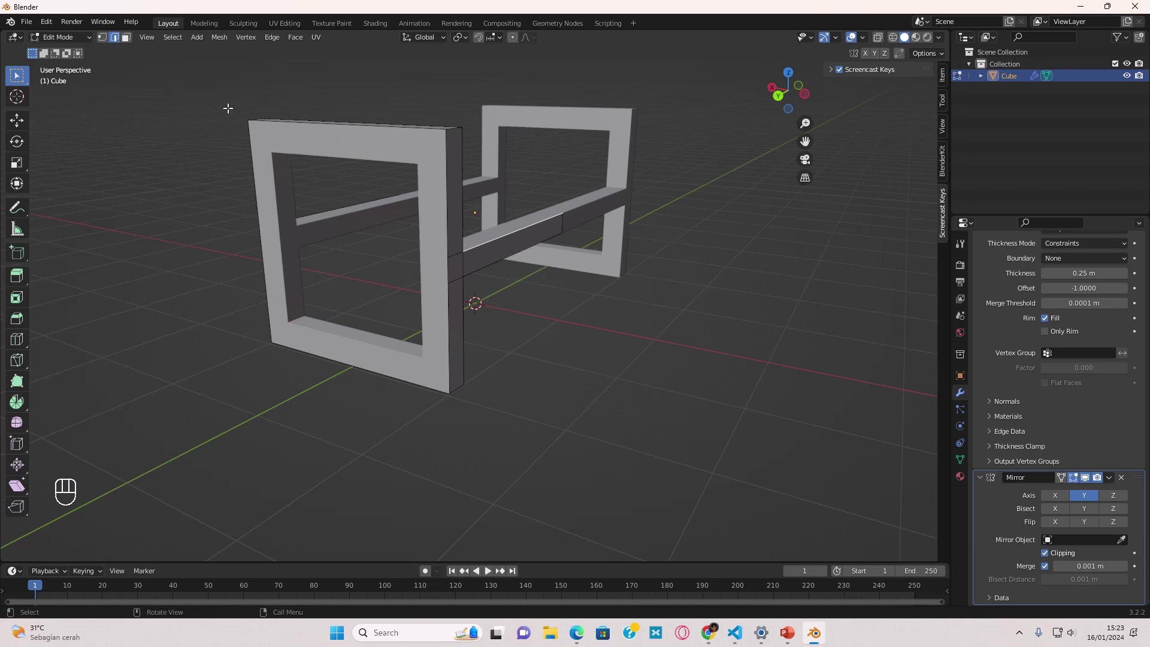
scroll(342, 127, up, 2)
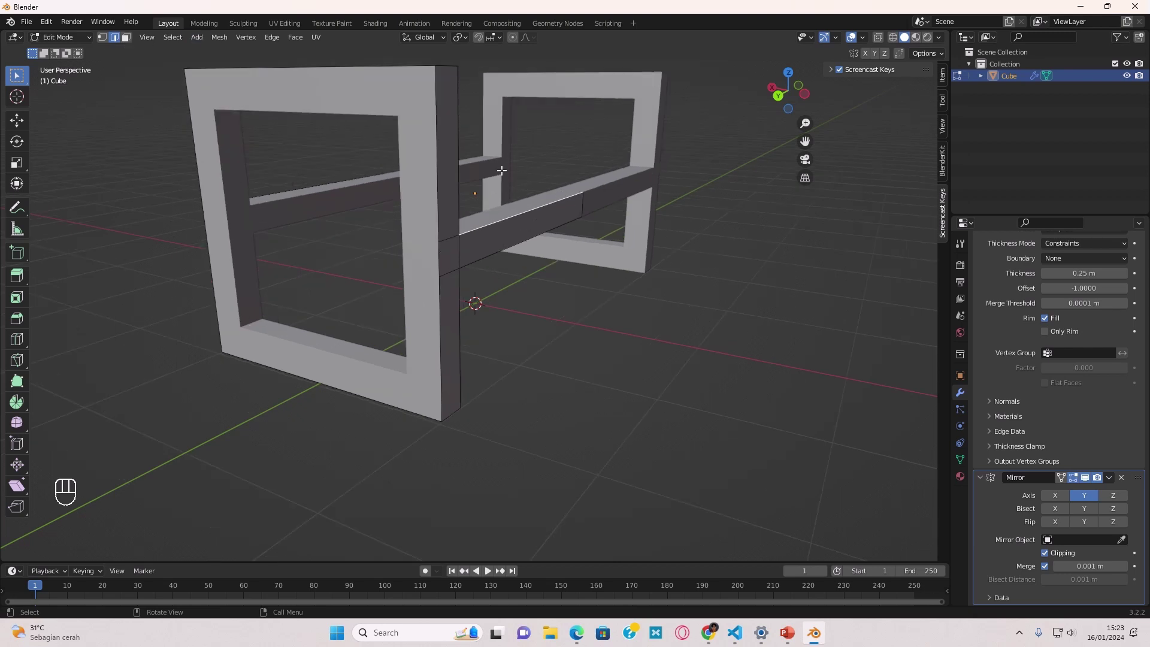
click(504, 232)
middle_drag(504, 232, 602, 279)
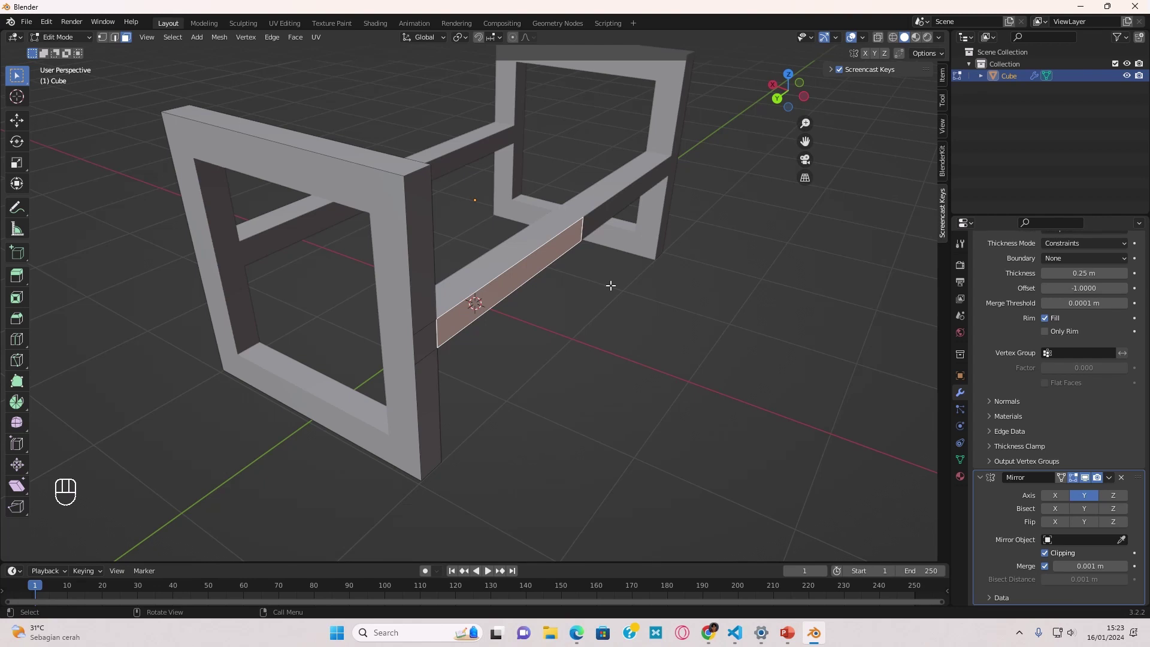
key(shift+d)
key(z)
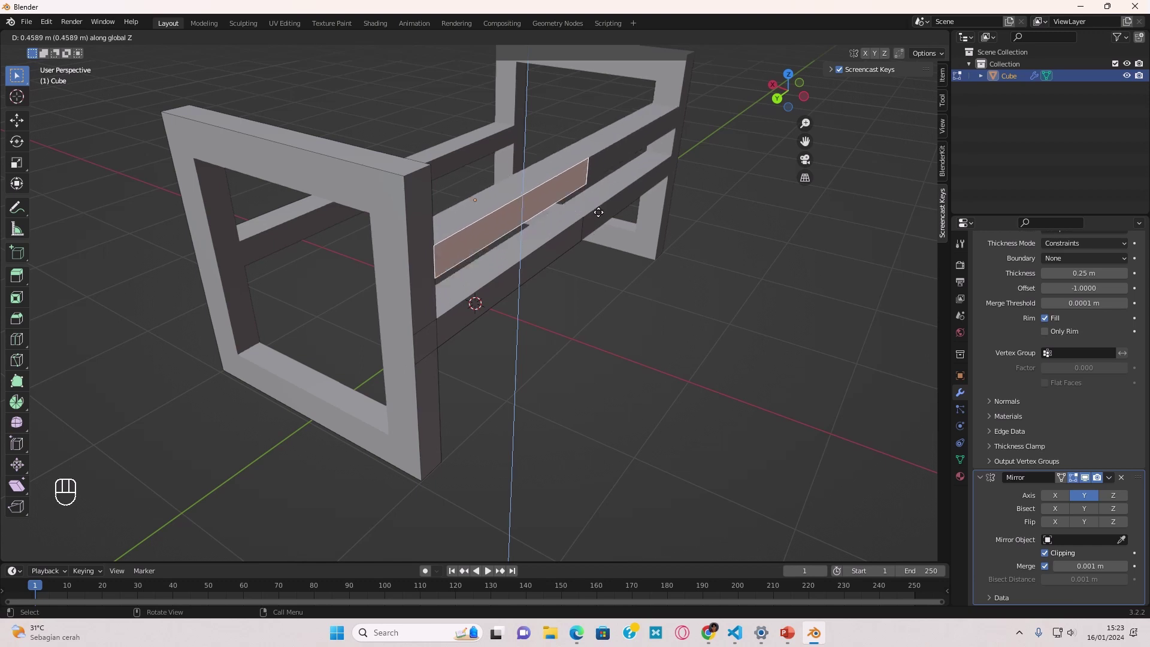
click(635, 198)
Scale the duplicated face along Z by about 5 times to form a tall panel between the side frames
middle_drag(635, 198, 650, 243)
key(s)
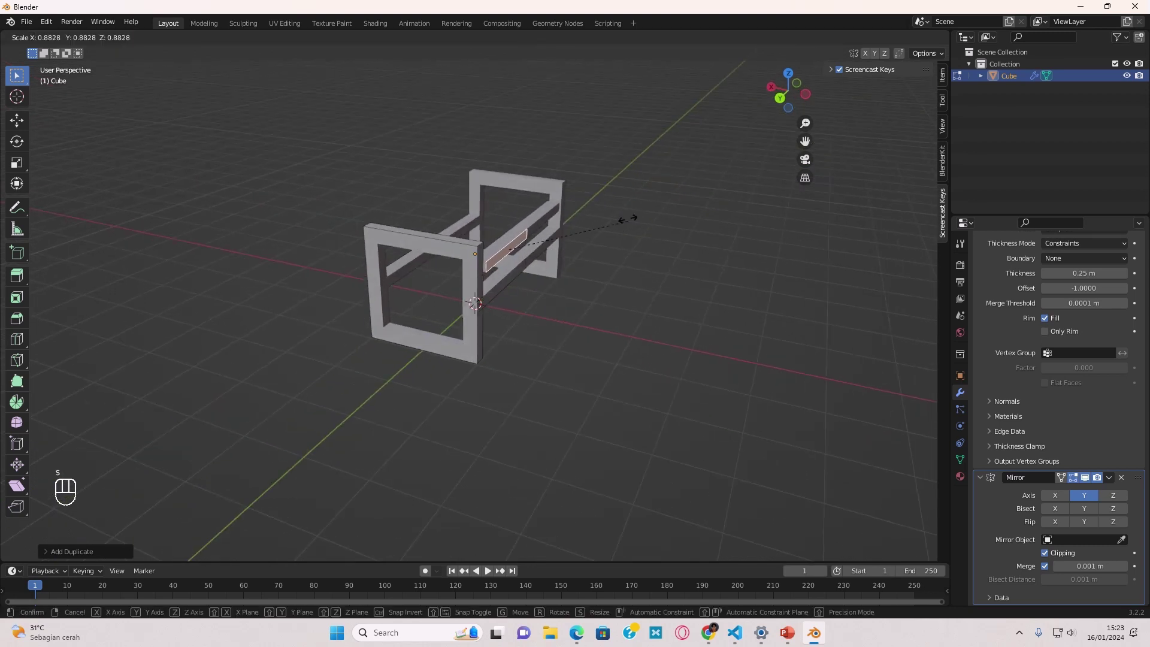
key(z)
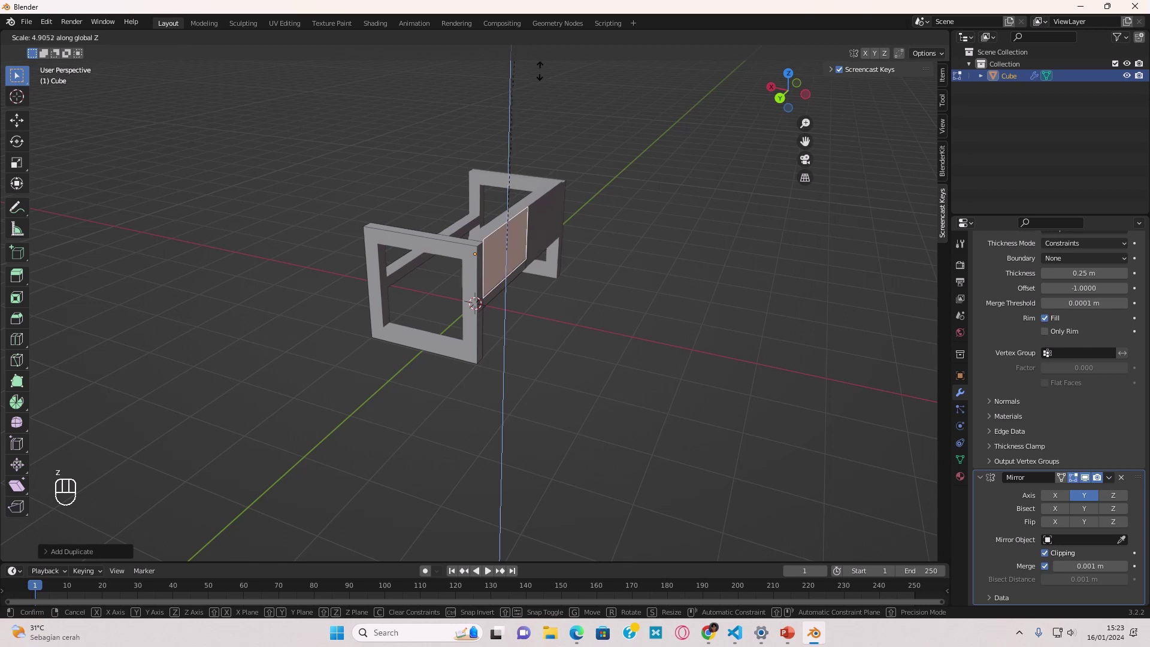
click(518, 429)
scroll(573, 372, up, 4)
middle_drag(572, 372, 552, 488)
scroll(547, 458, down, 2)
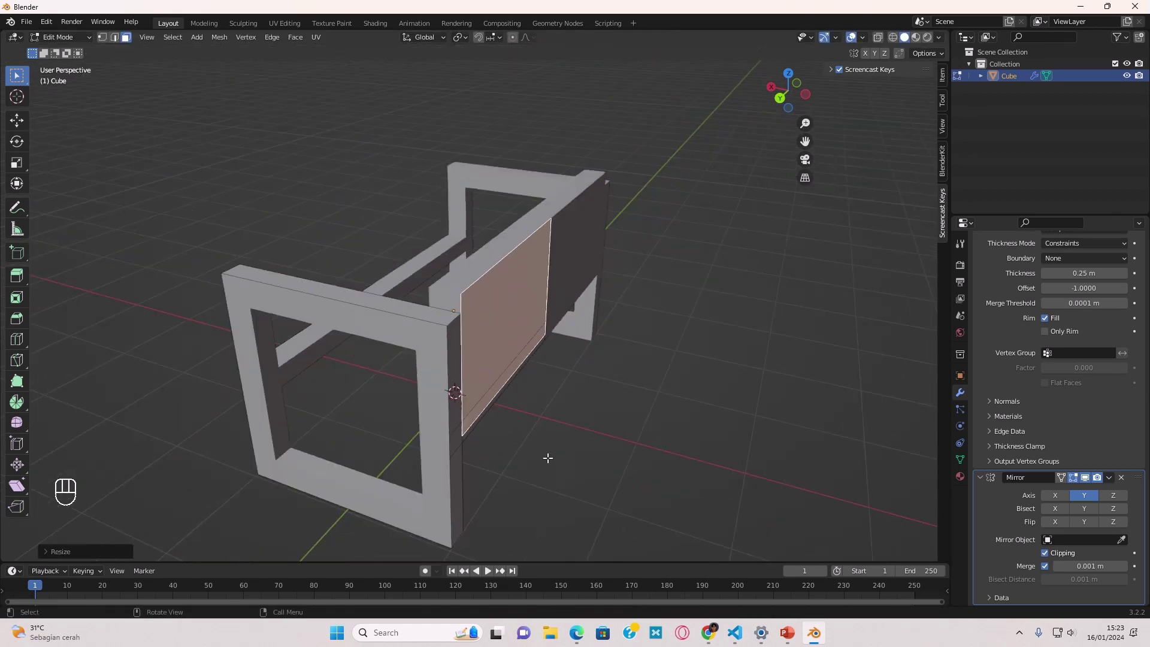
Move the duplicated panel face inward along X by about 0.24 m
scroll(548, 459, down, 2)
key(g)
key(x)
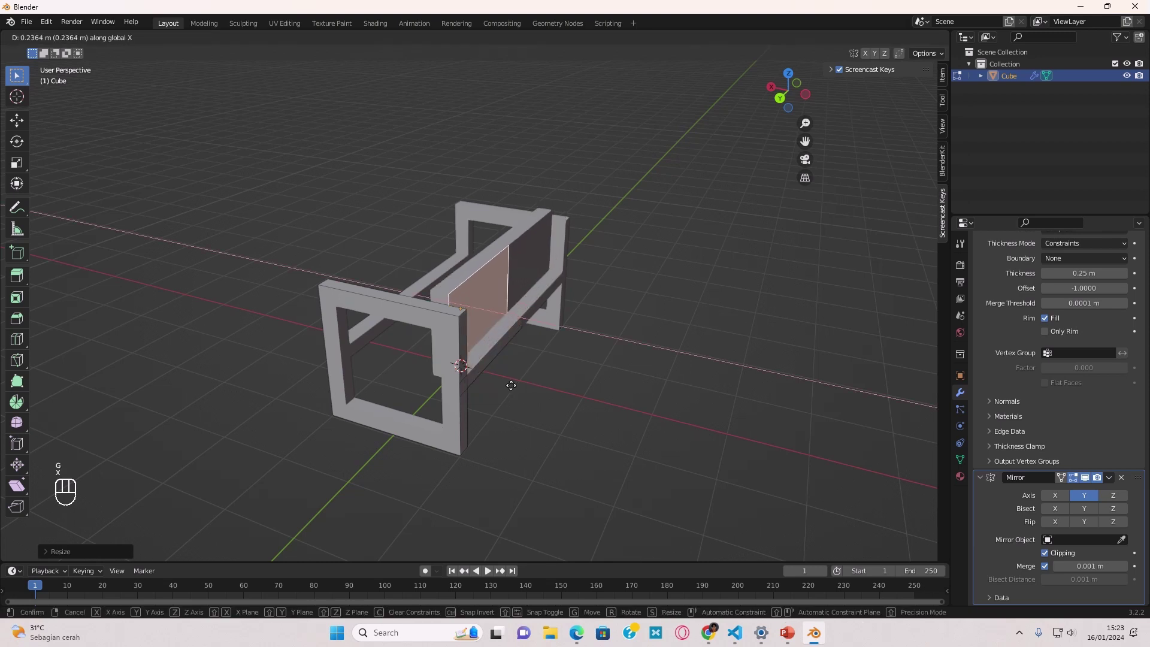
click(504, 382)
Rotate the panel face about Y by about -29° to lean it back, and shift it slightly outward along X
middle_drag(504, 381, 547, 354)
key(r)
key(z)
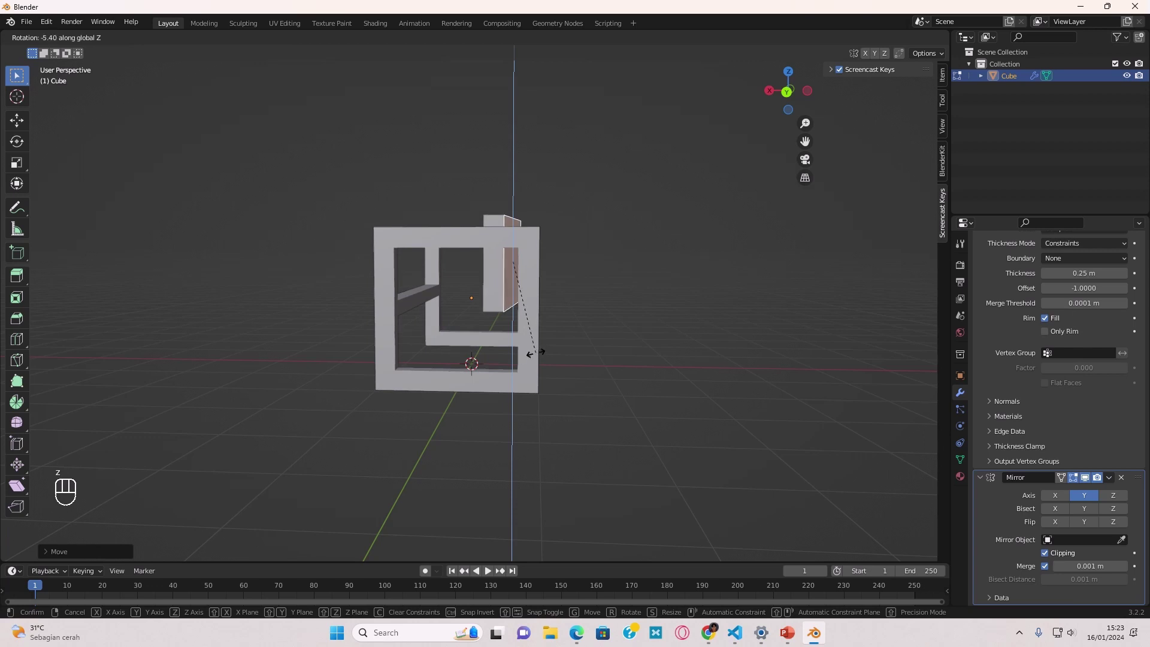
key(y)
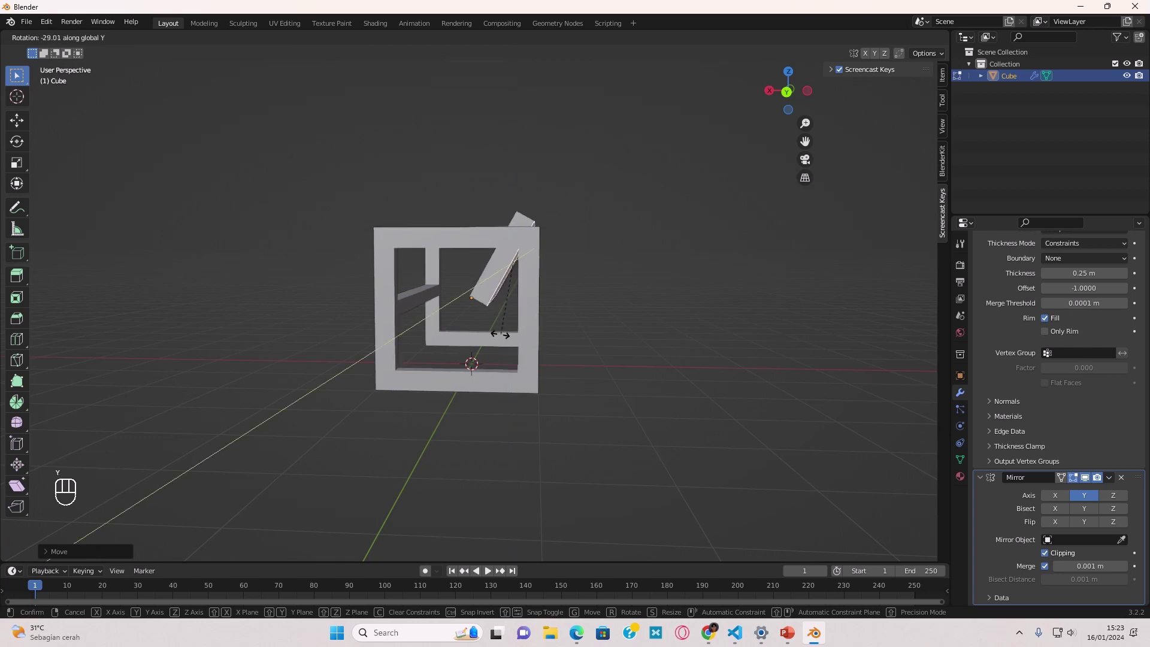
click(497, 331)
key(g)
key(x)
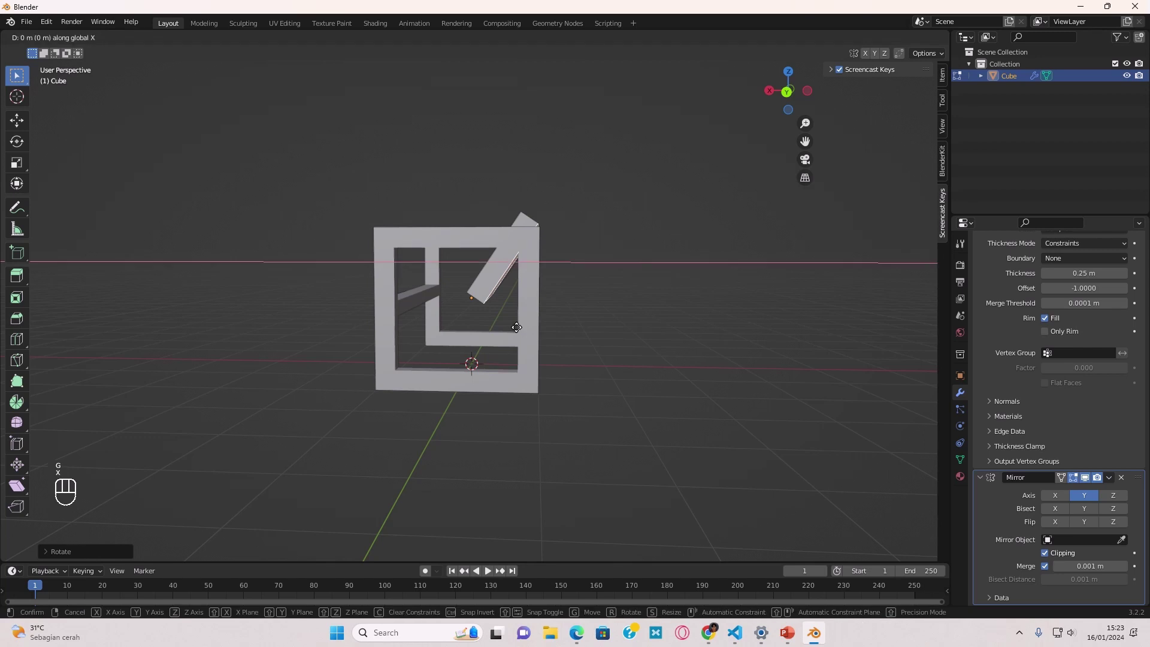
click(537, 326)
middle_drag(573, 339, 620, 355)
key(s)
key(z)
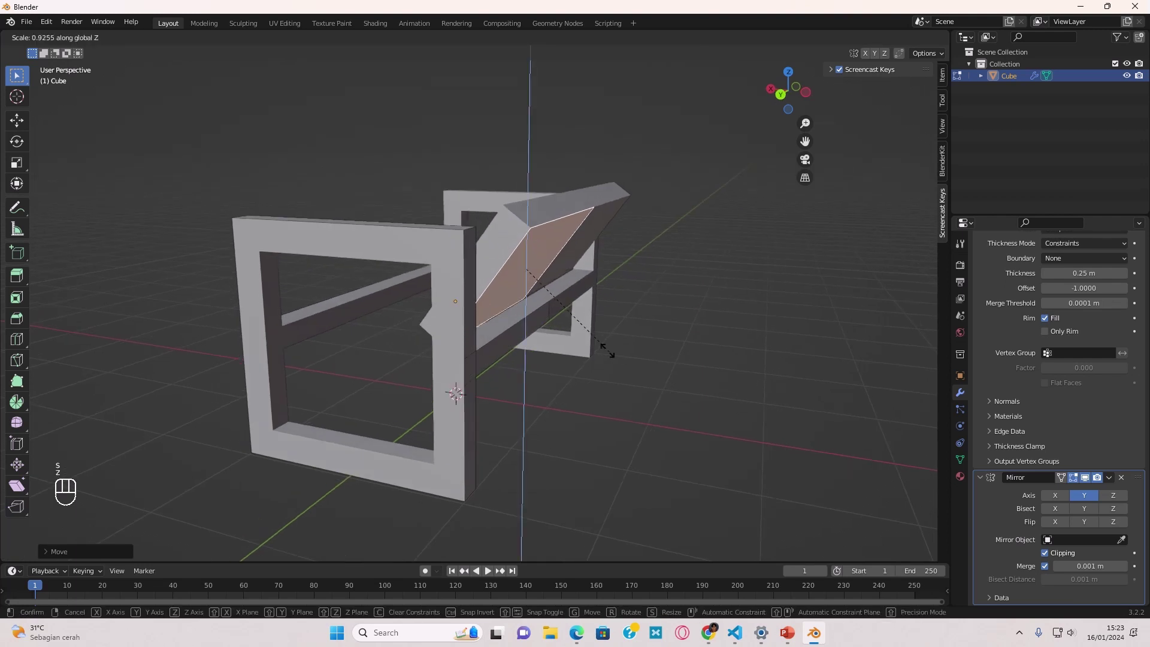
key(x)
click(592, 341)
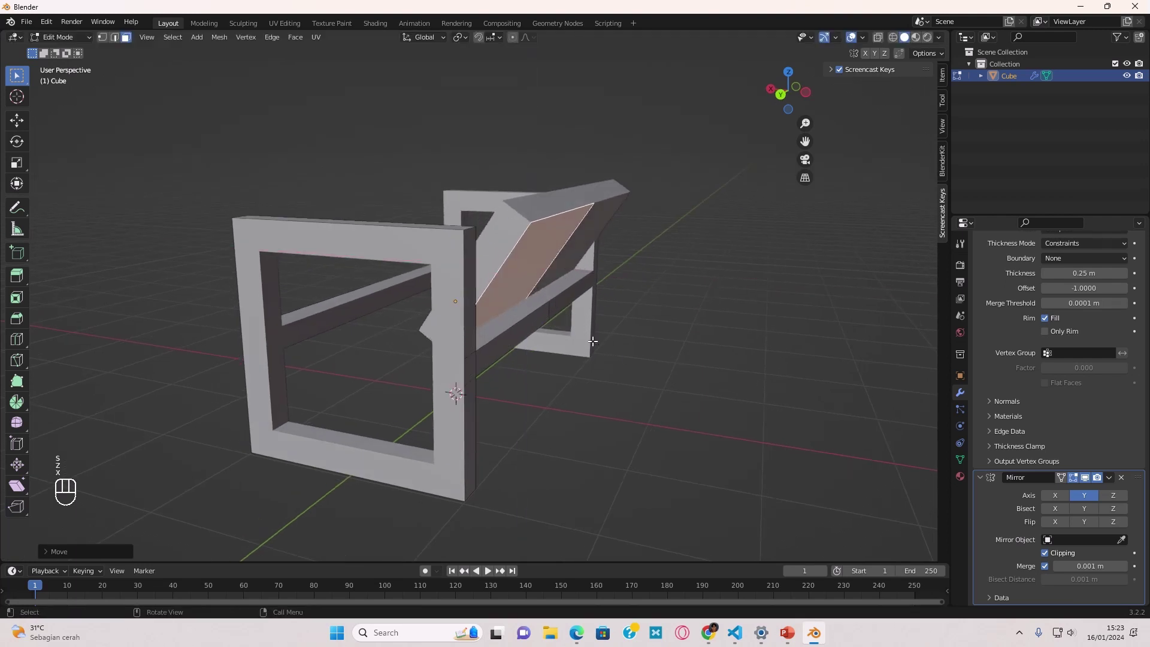
key(s)
key(z)
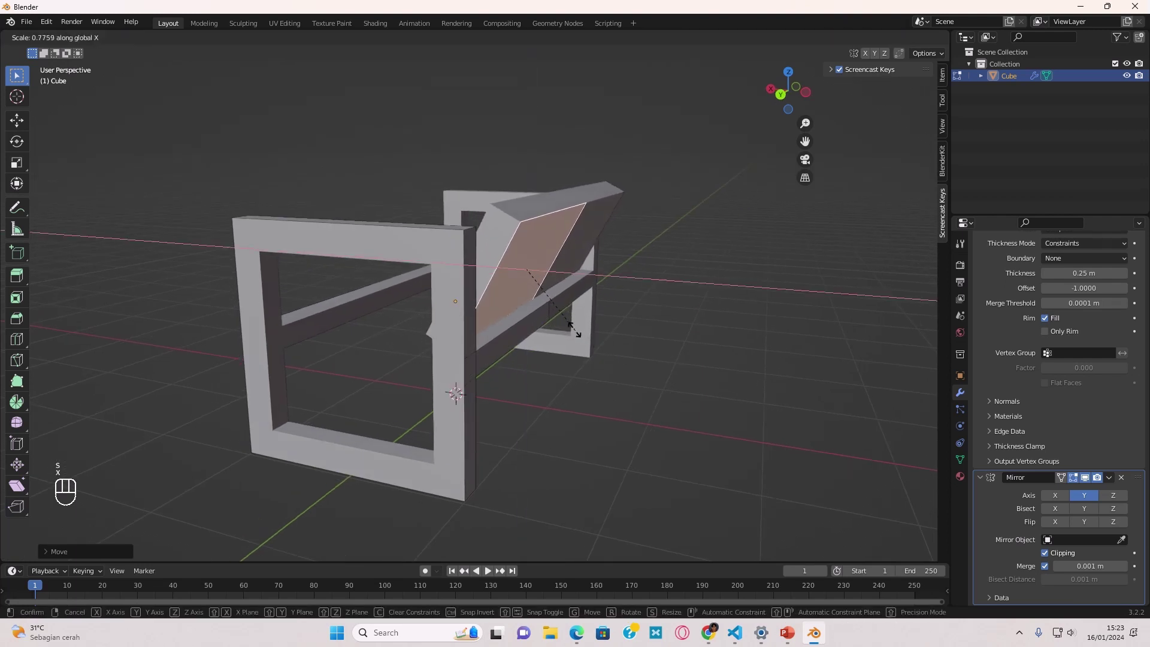
key(y)
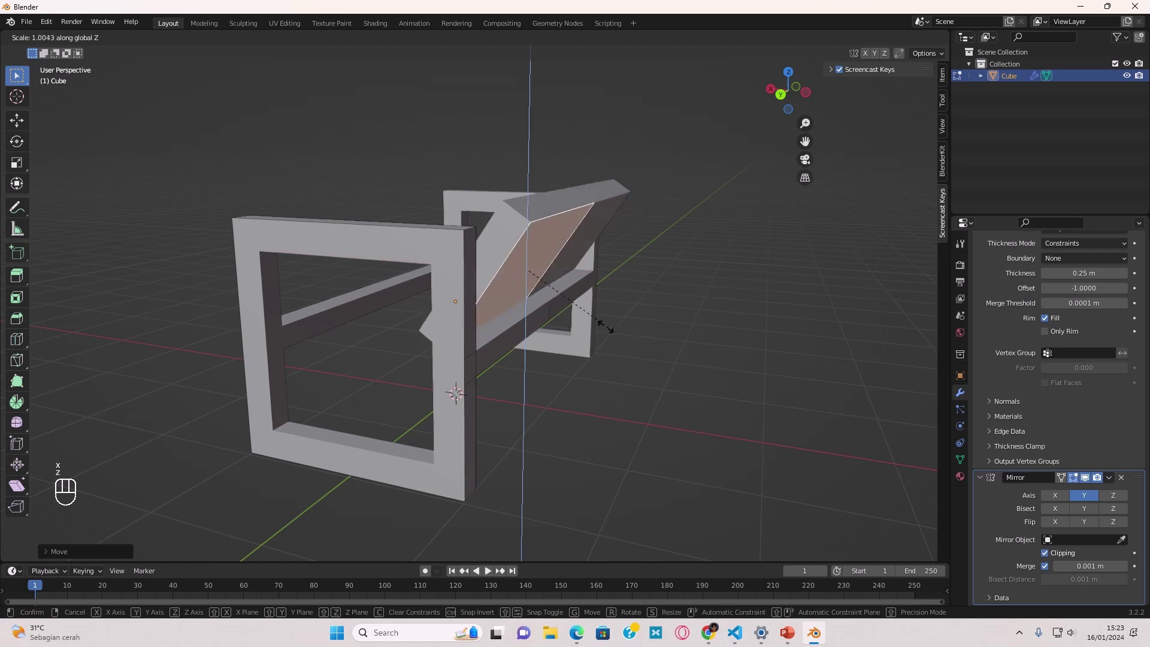
right_click(546, 305)
Reduce the Solidify modifier's thickness to 0.09 m
scroll(603, 344, up, 2)
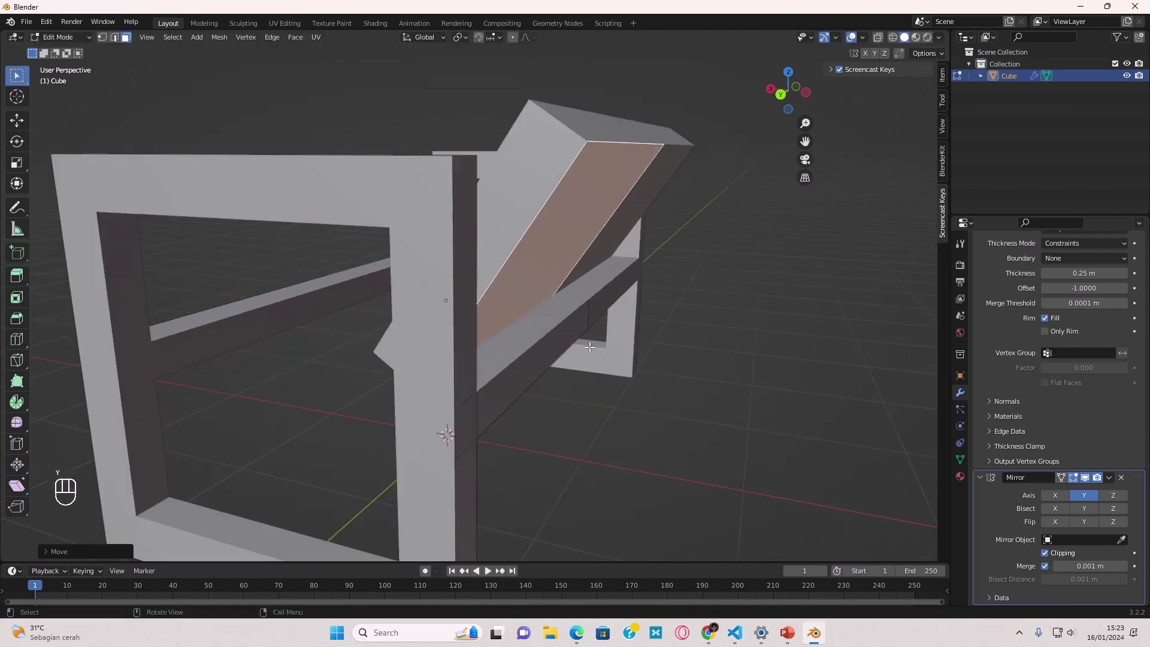
middle_drag(591, 348, 563, 381)
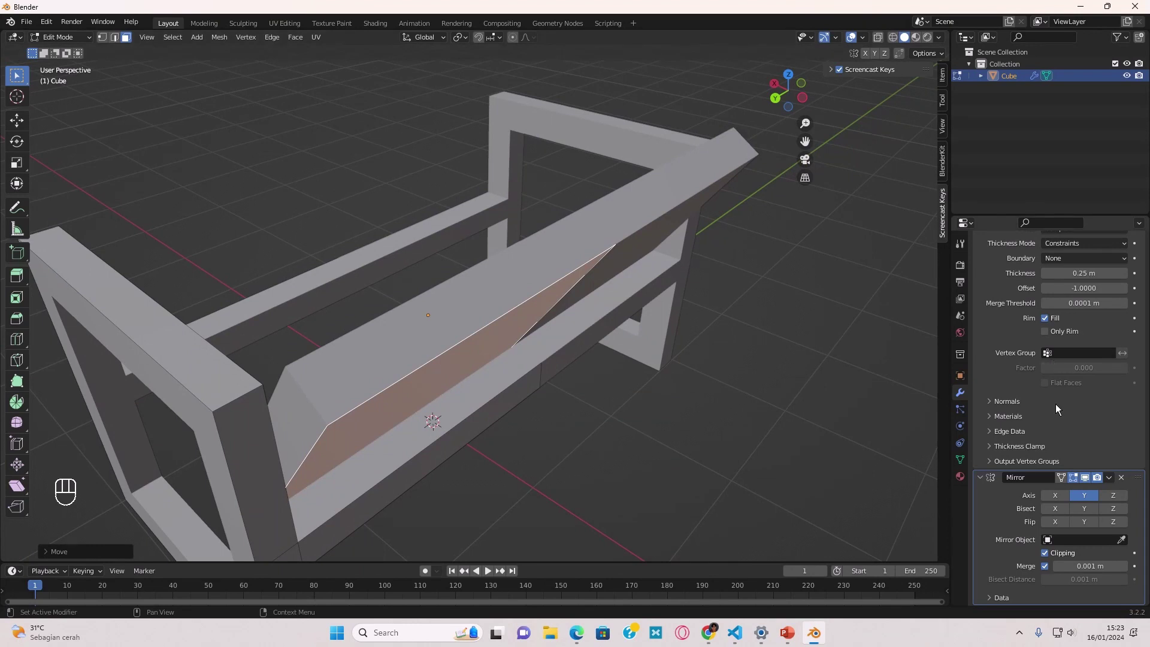
scroll(1058, 286, up, 3)
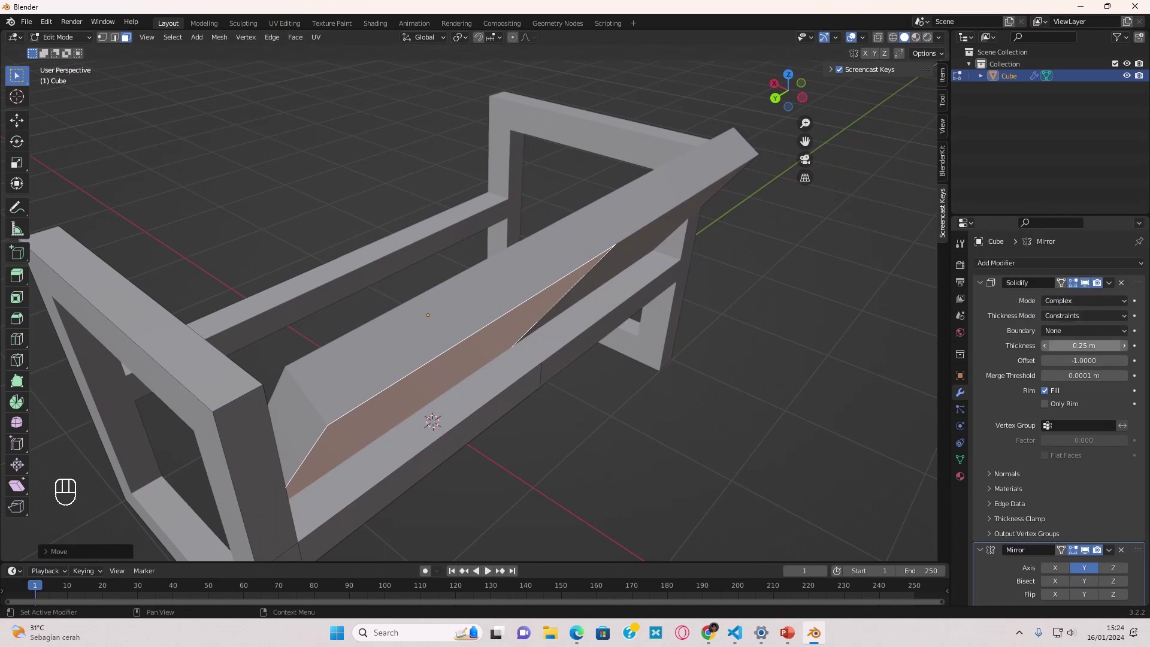
drag(1084, 345, 1043, 345)
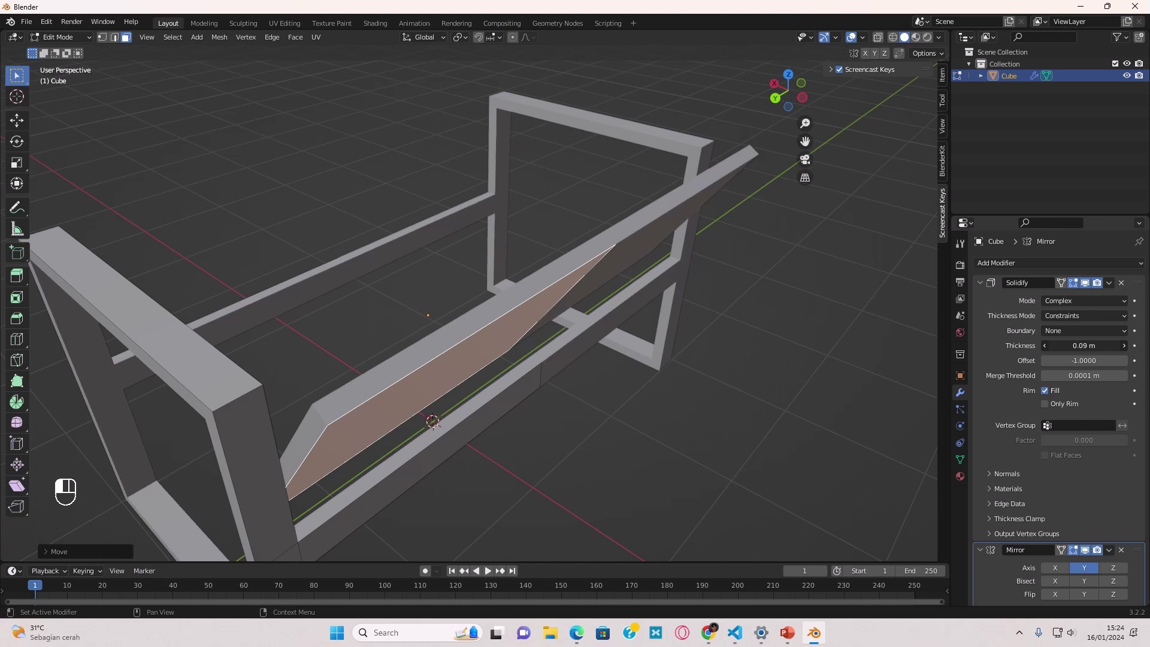
Move the tilted backrest panel along X by about -0.1 m, toward the outside of the rear posts
middle_drag(815, 400, 734, 432)
scroll(655, 368, up, 2)
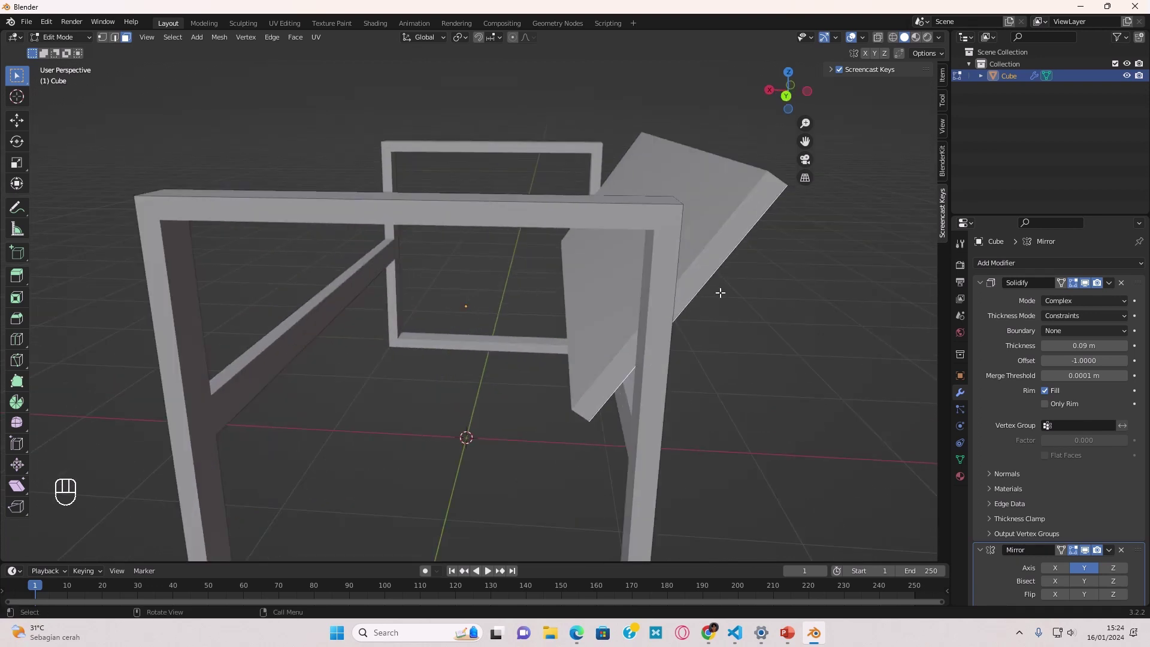
middle_drag(809, 349, 741, 355)
key(g)
key(x)
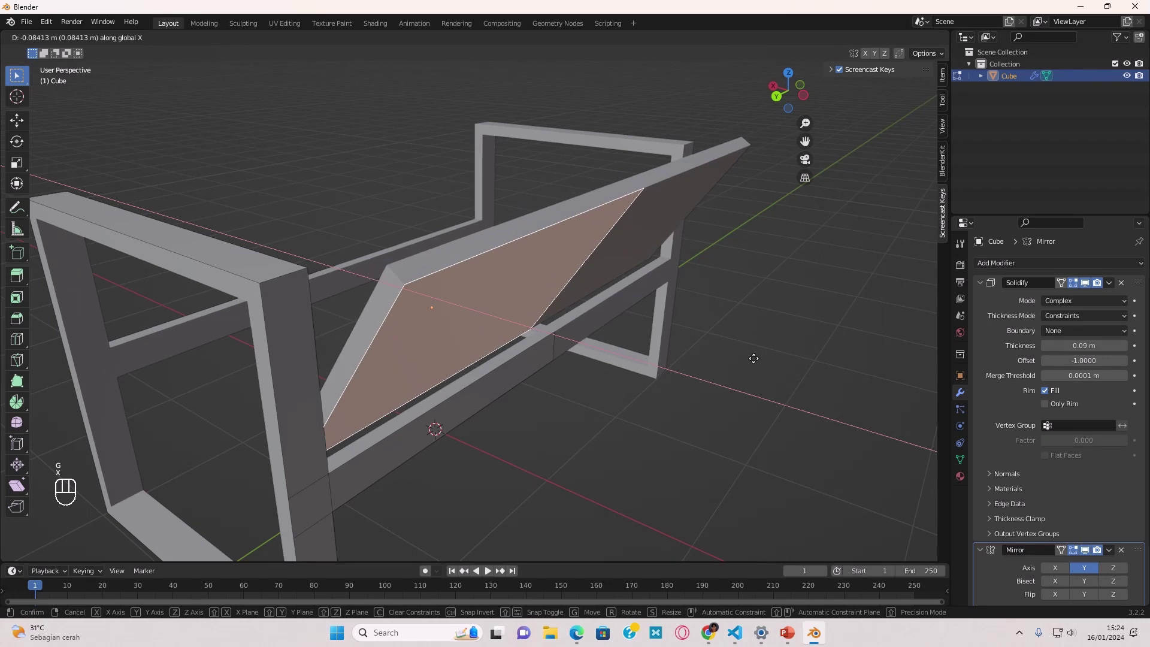
click(760, 360)
middle_drag(760, 361, 827, 336)
scroll(783, 352, down, 10)
mouse_move(709, 382)
middle_down()
mouse_move(758, 390)
mouse_move(693, 394)
mouse_move(508, 337)
mouse_move(575, 303)
middle_up()
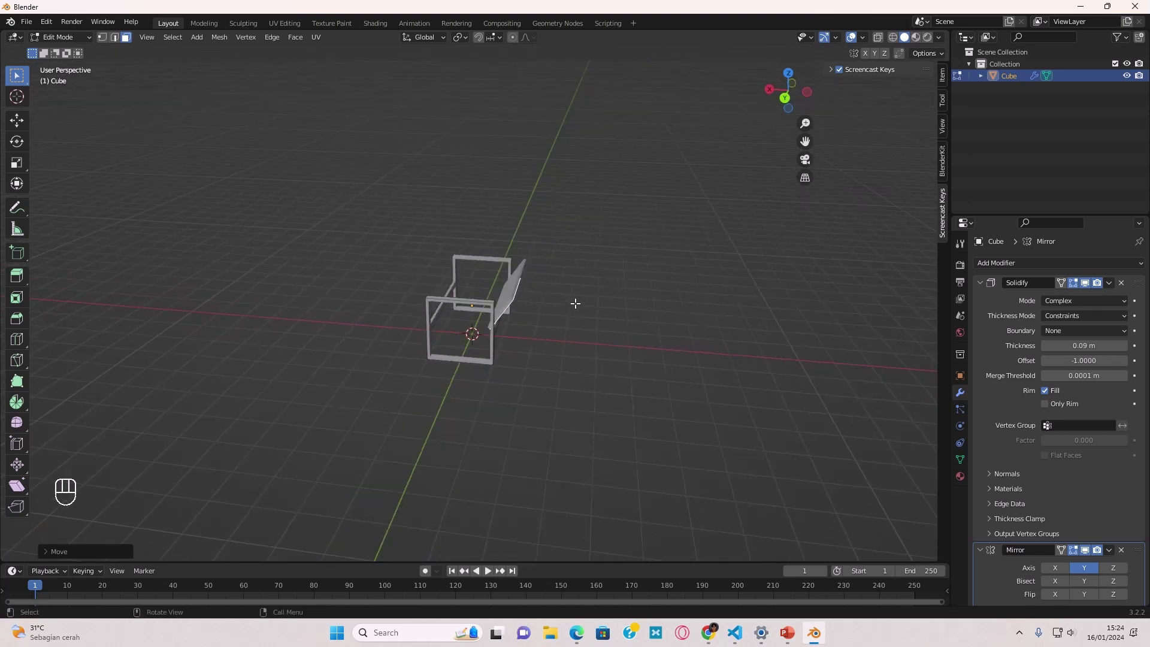
key(z)
key(s)
key(z)
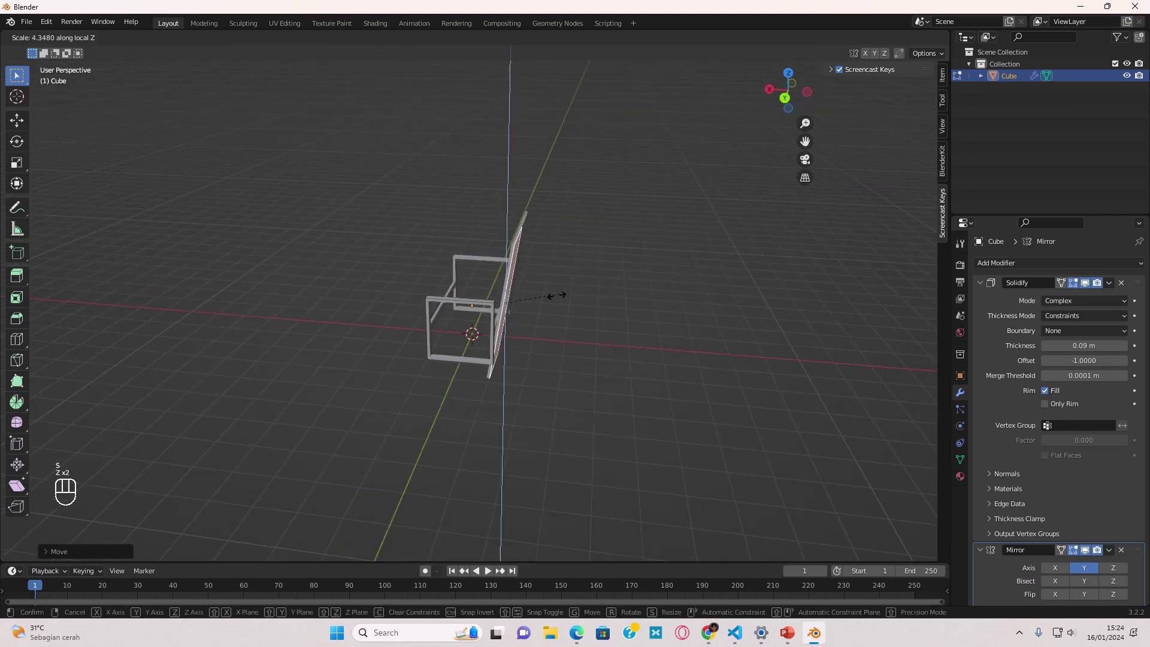
key(z)
key(z)
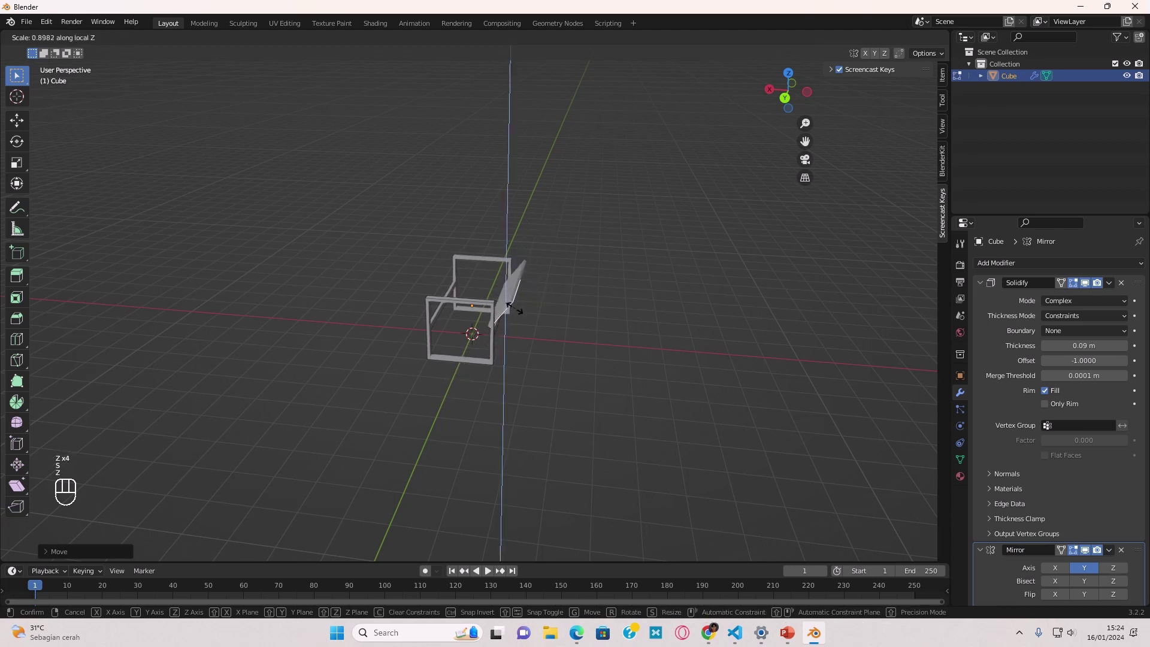
click(510, 309)
mouse_move(513, 318)
middle_down()
mouse_move(595, 336)
mouse_move(518, 309)
middle_up()
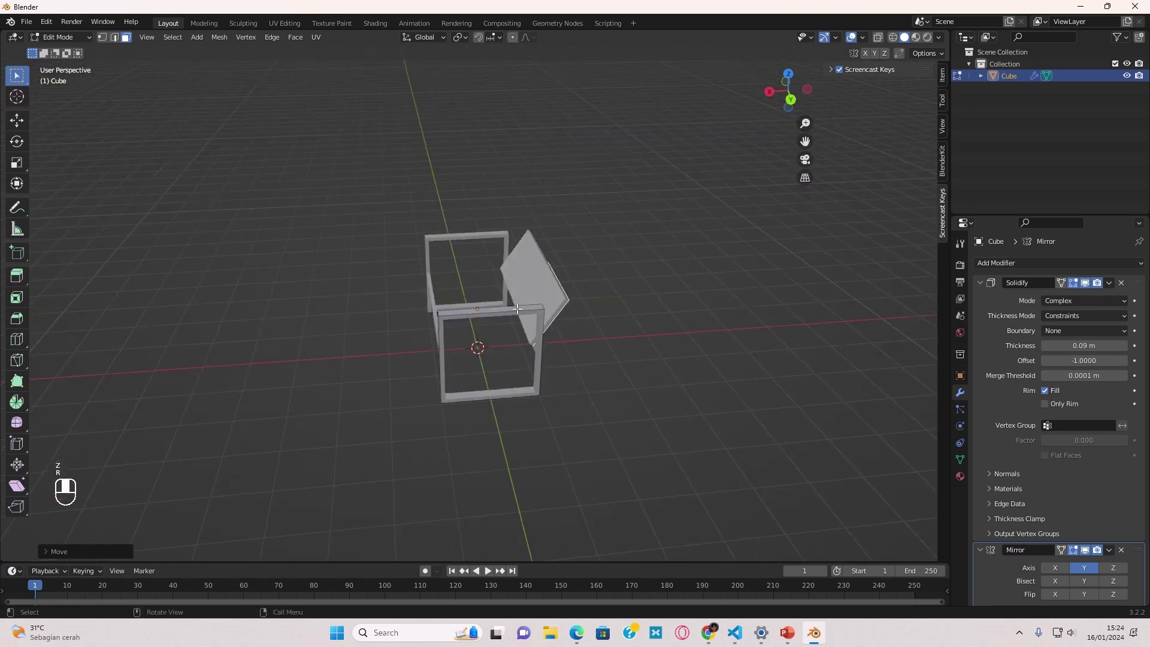
key(s)
key(x)
key(z)
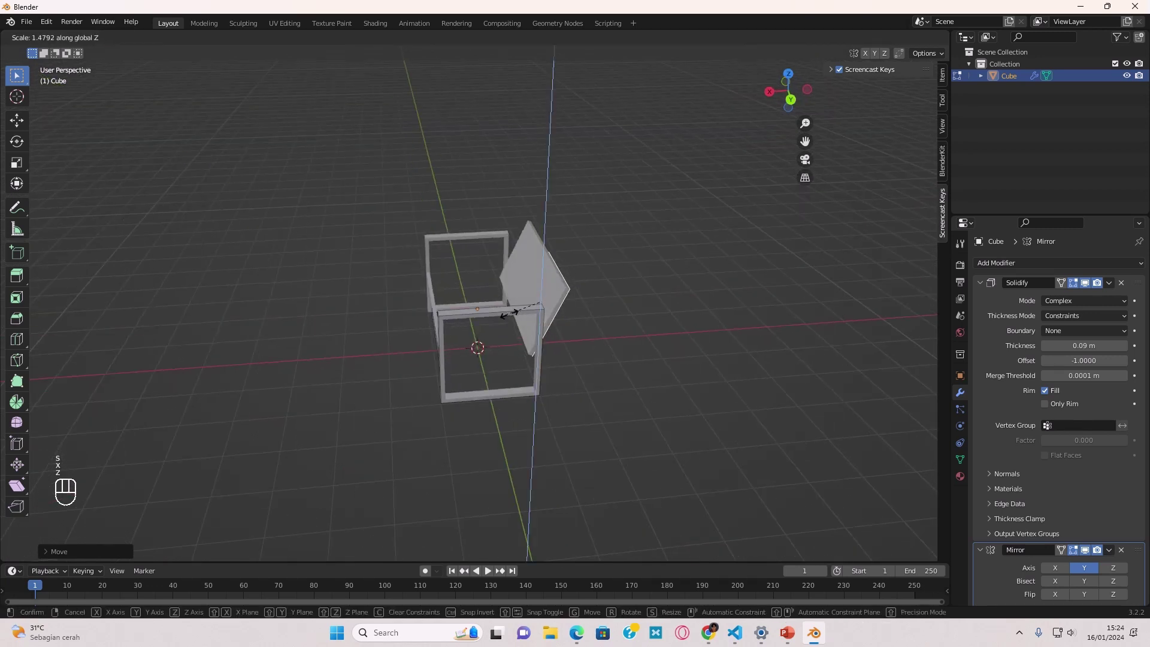
right_click(514, 313)
key(s)
key(z)
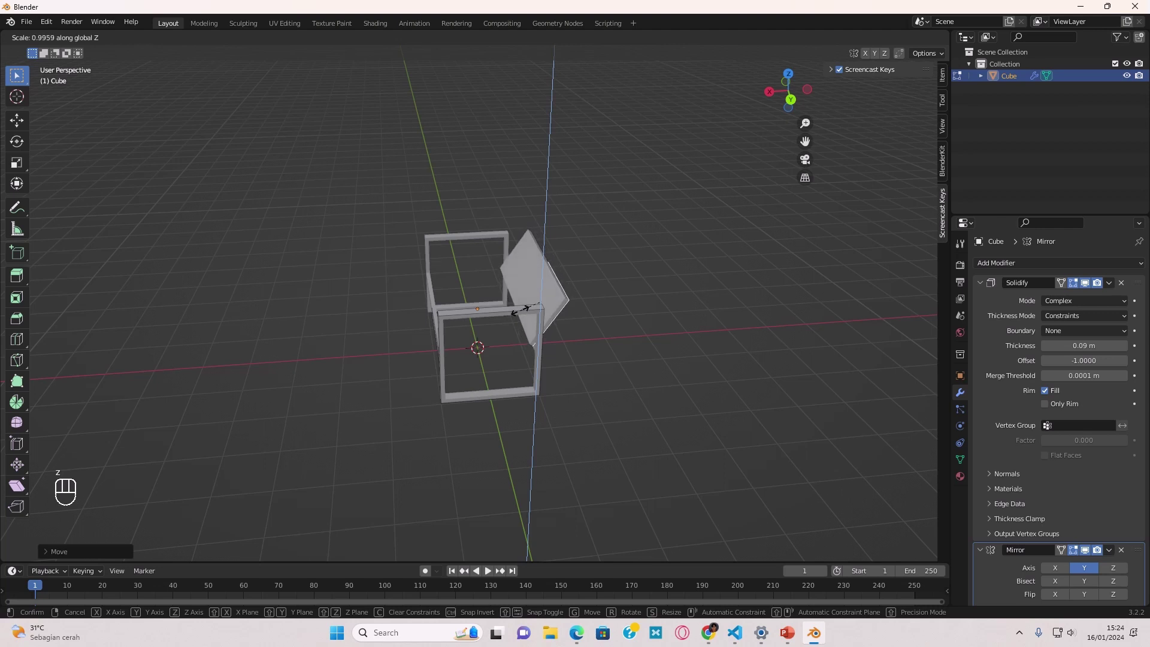
click(516, 312)
Deselect the backrest panel, return to Object Mode and deselect the bench frame
click(637, 367)
middle_drag(635, 368, 261, 262)
scroll(499, 342, up, 3)
scroll(567, 352, down, 3)
scroll(510, 380, up, 4)
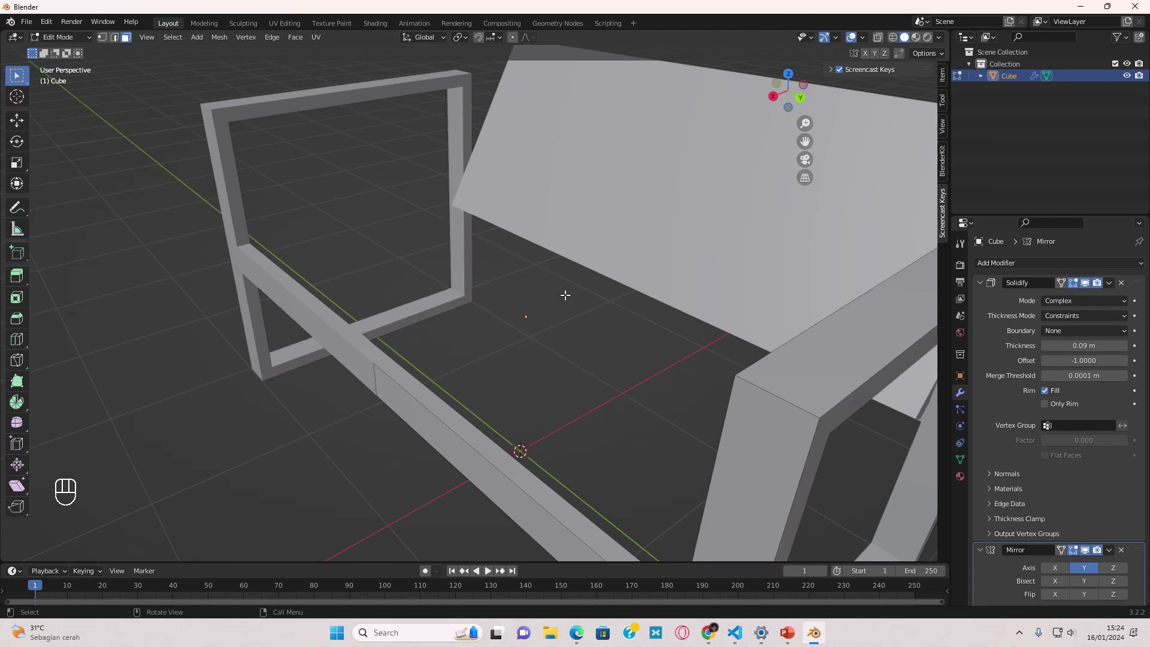
scroll(565, 295, down, 3)
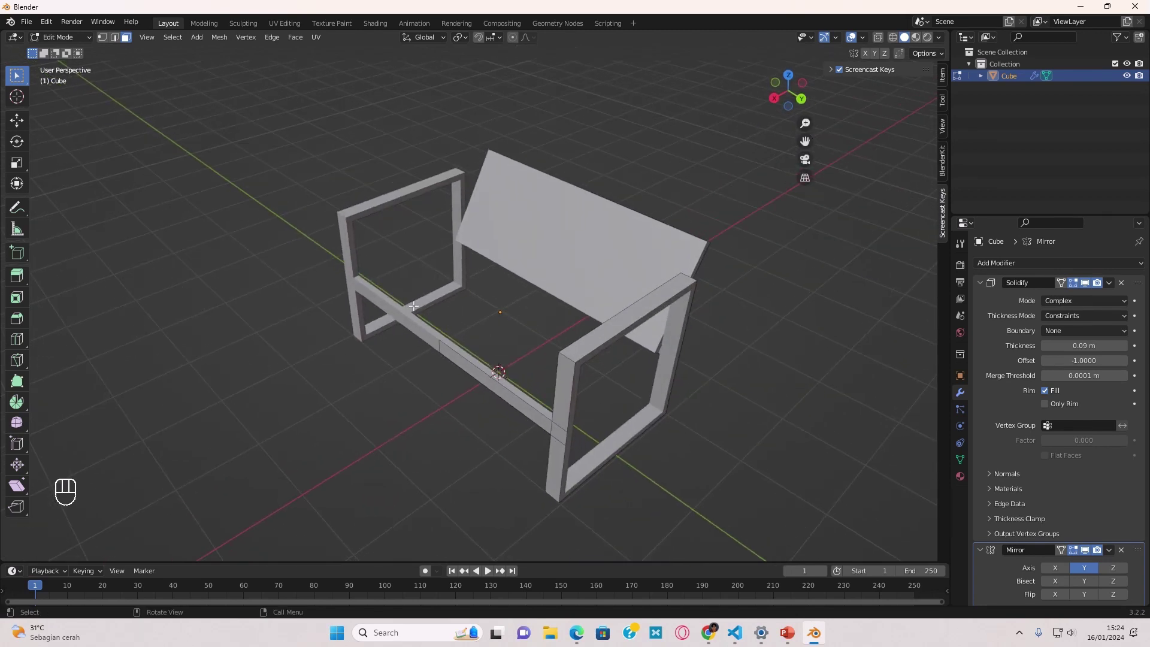
mouse_move(458, 298)
middle_down()
mouse_move(431, 290)
mouse_move(459, 301)
middle_up()
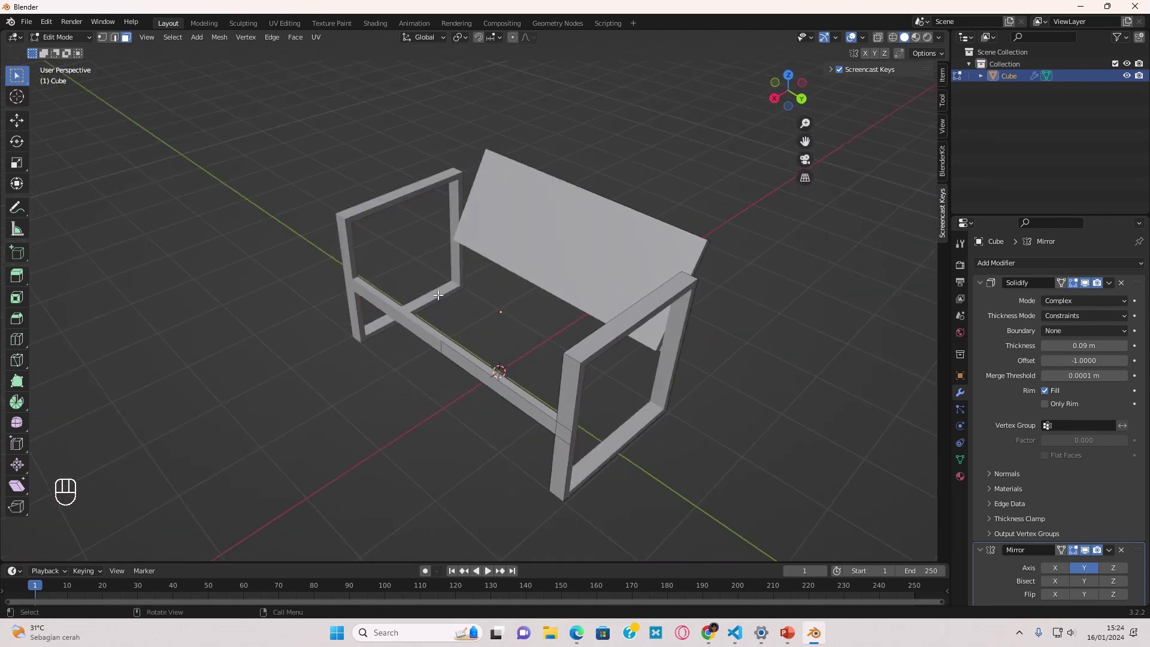
key(Tab)
scroll(490, 333, up, 1)
click(305, 397)
Add a cube mesh at the origin between the side frames and scale it down uniformly to about 0.17
scroll(458, 394, up, 2)
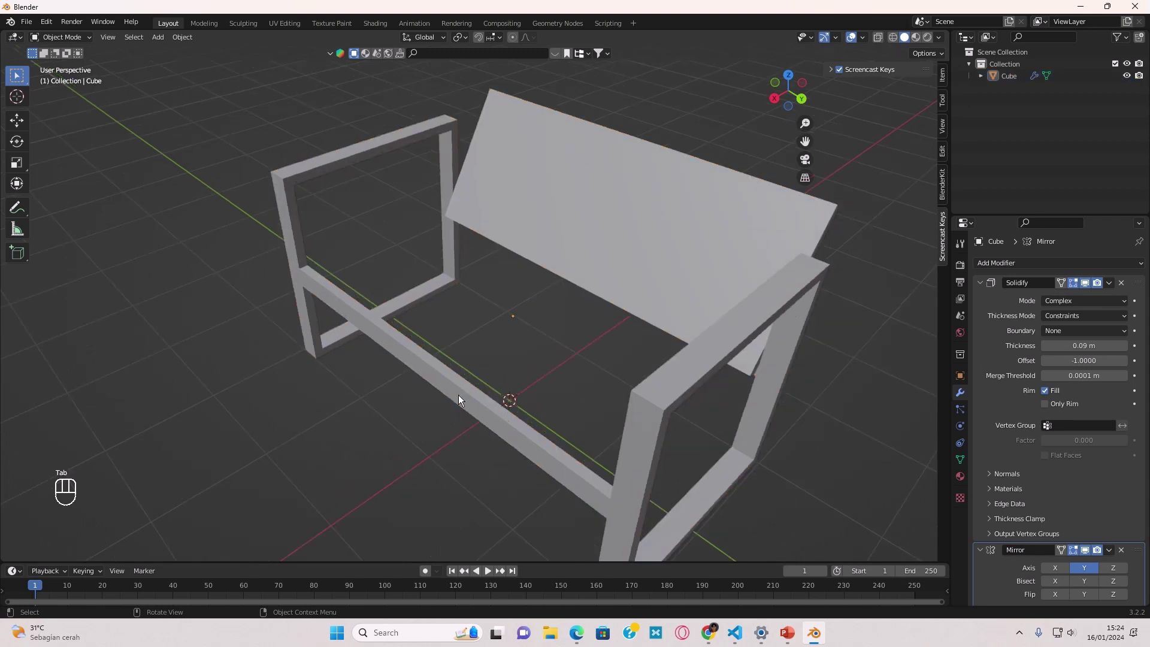
middle_drag(458, 394, 414, 398)
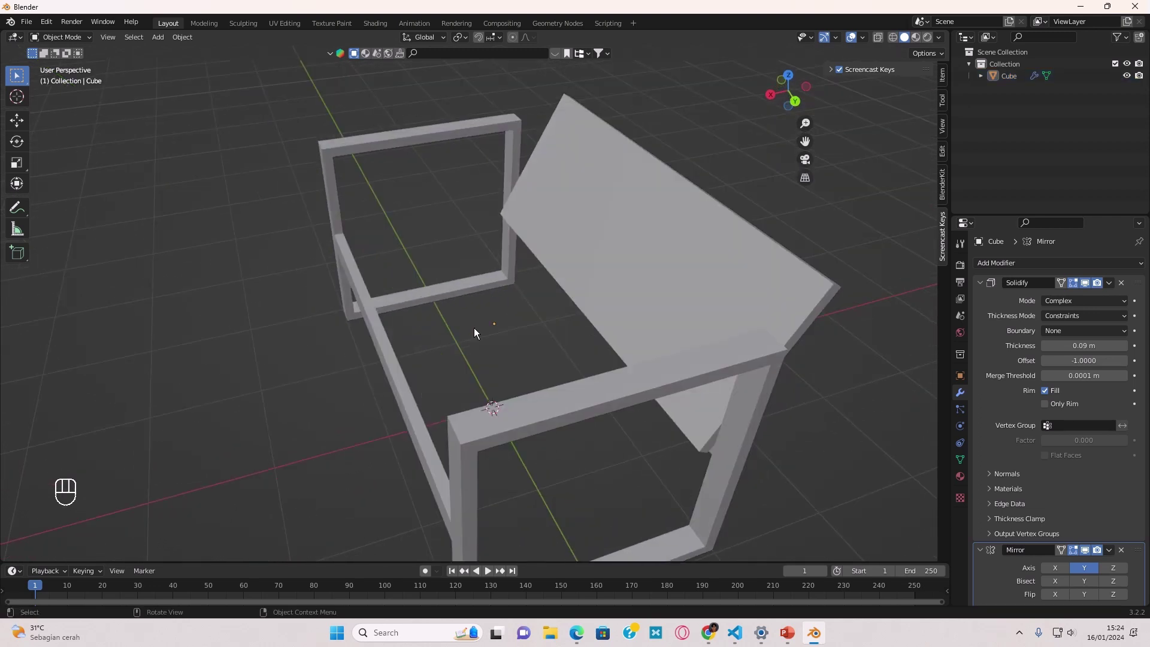
middle_drag(475, 331, 487, 372)
key(shift+a)
mouse_move(465, 374)
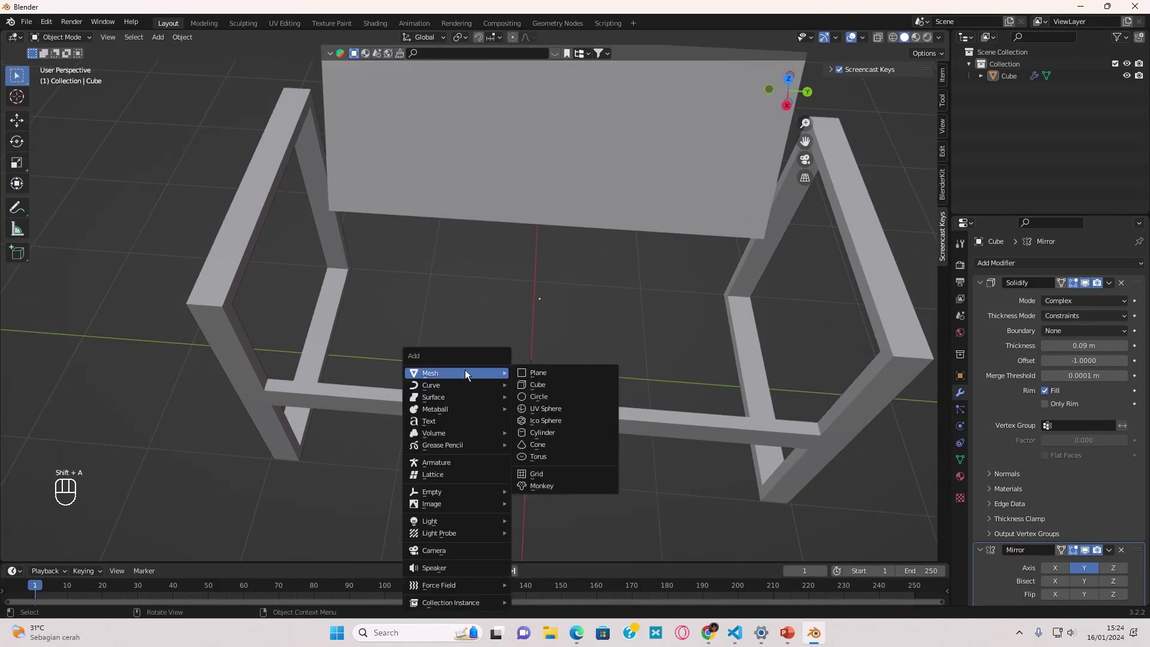
click(540, 386)
key(s)
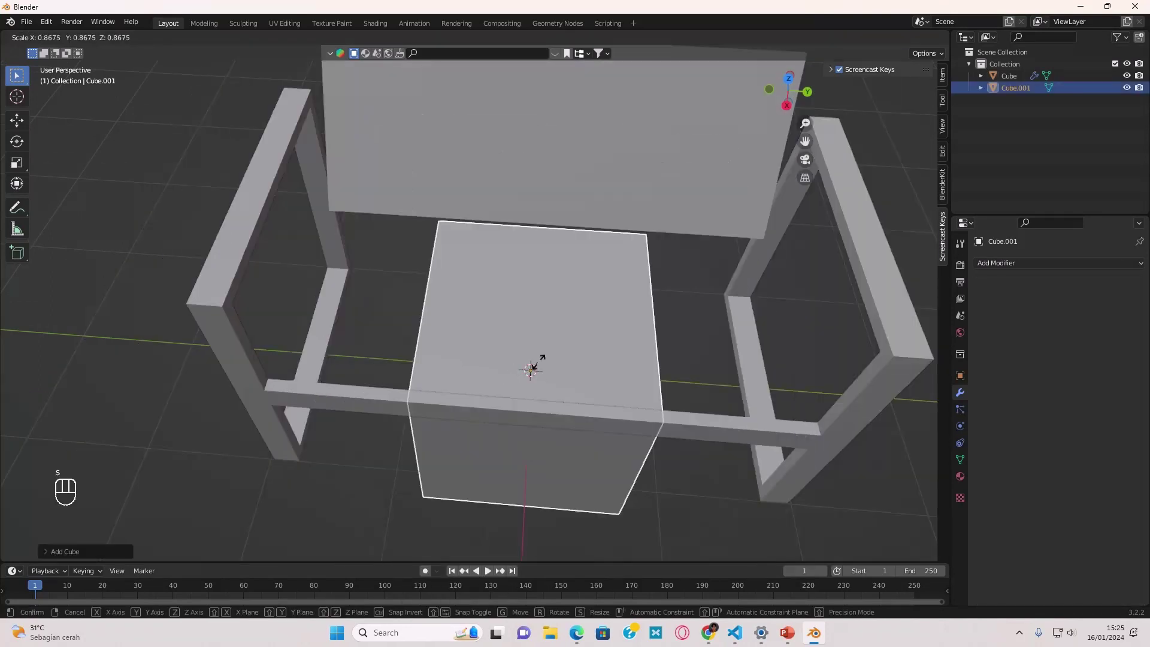
right_click(539, 365)
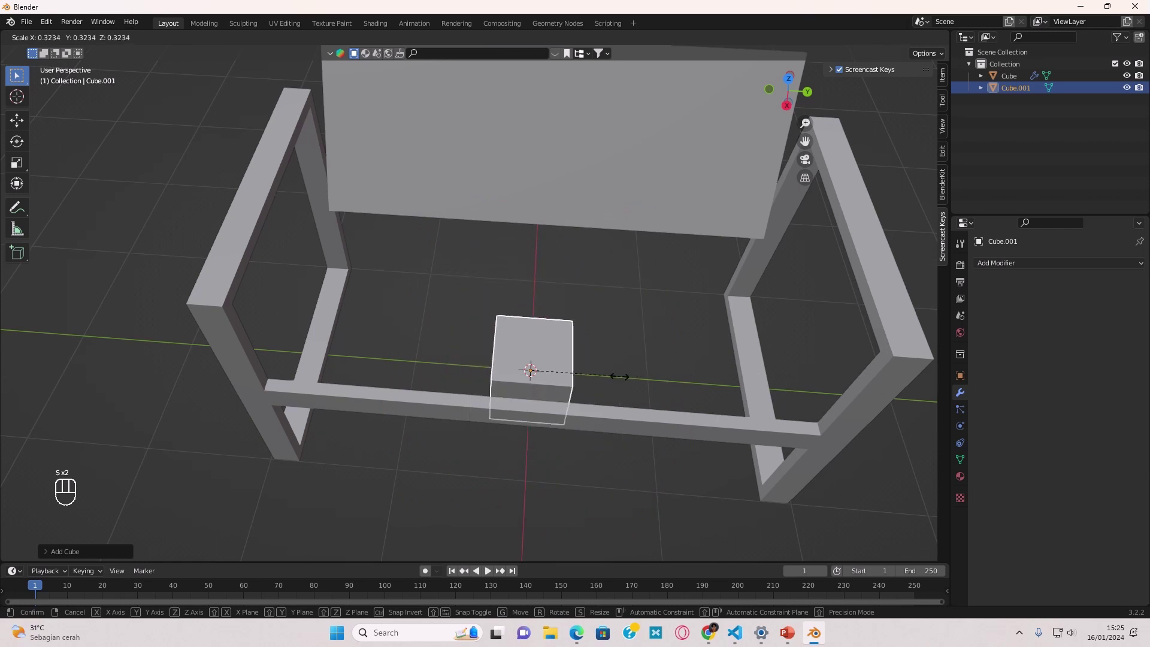
click(565, 377)
Scale the small cube along X by about 4.5 times to form a bar spanning most of the bench's depth
key(s)
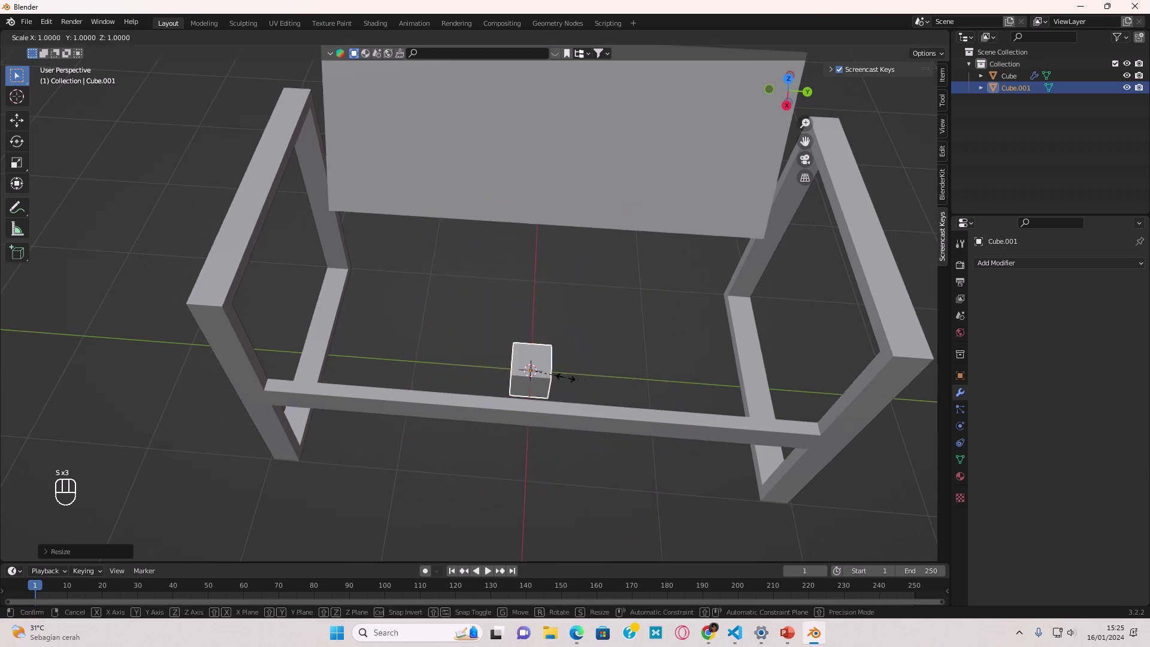
key(z)
key(x)
click(536, 234)
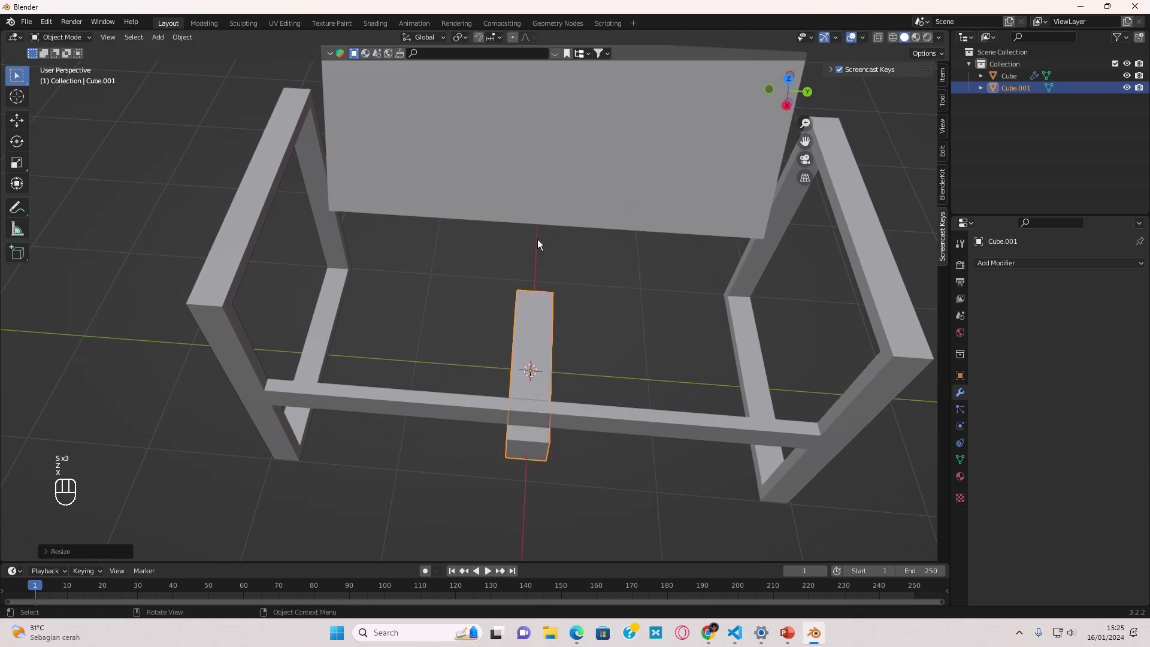
In the front orthographic view, raise the bar along Z to about the side frame's mid-height
middle_drag(537, 239, 415, 213)
key(KP_3)
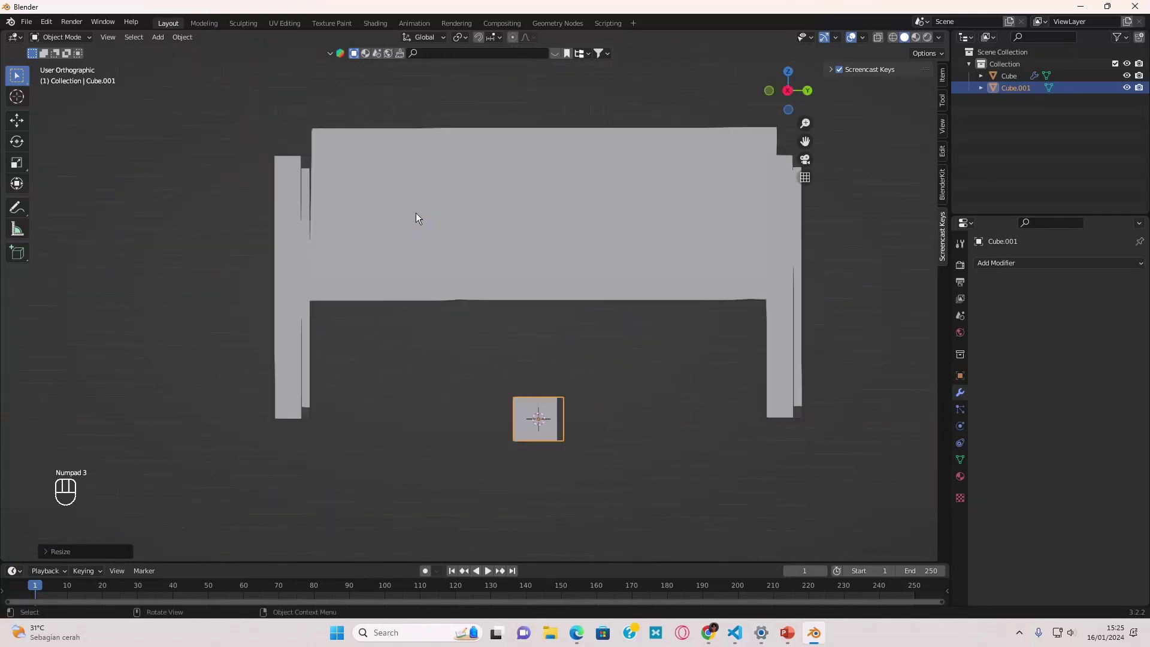
key(KP_1)
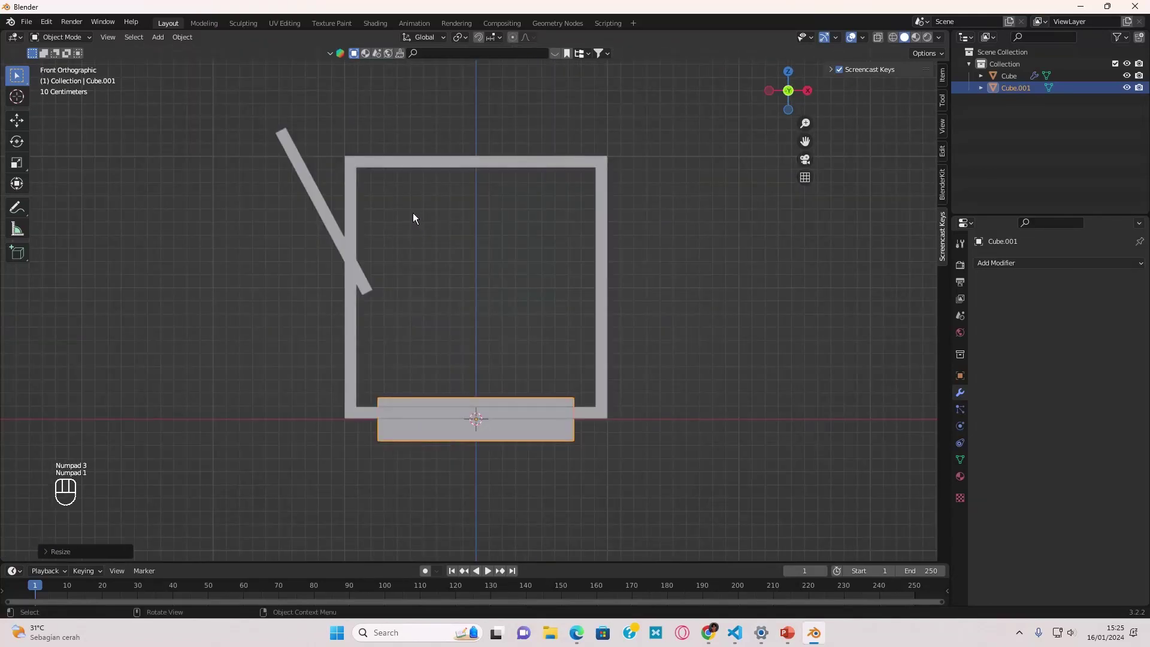
key(g)
key(z)
click(398, 98)
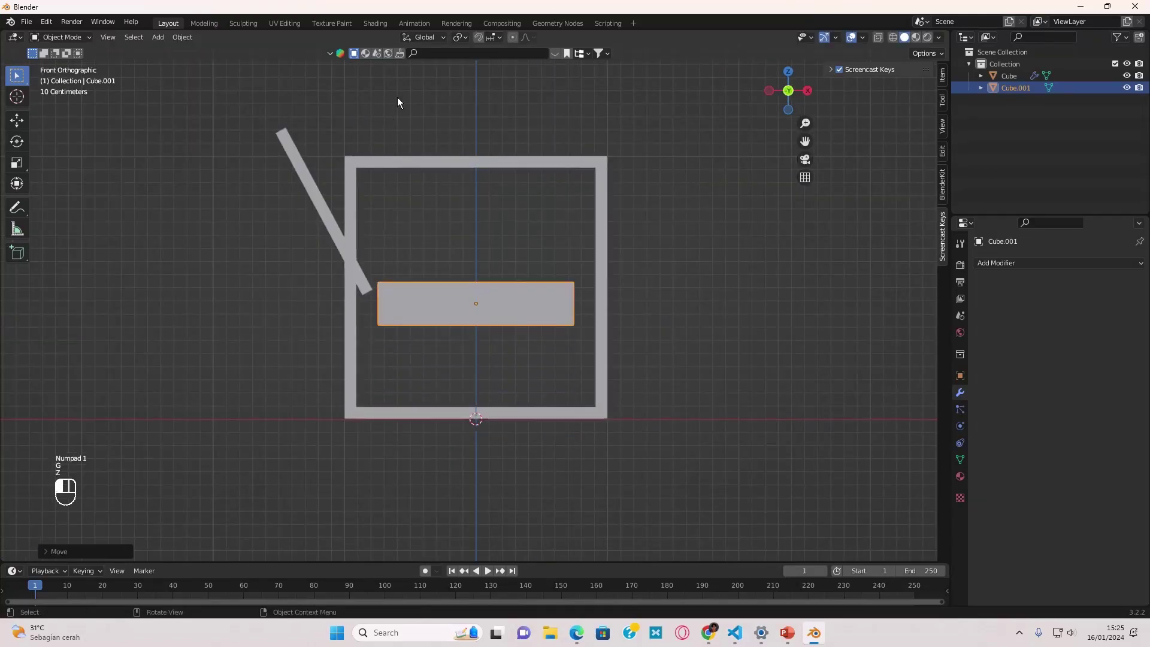
Thin the bar along Z to about the frame's thickness and scale it about 1.18 times along X to span between the uprights
key(s)
key(z)
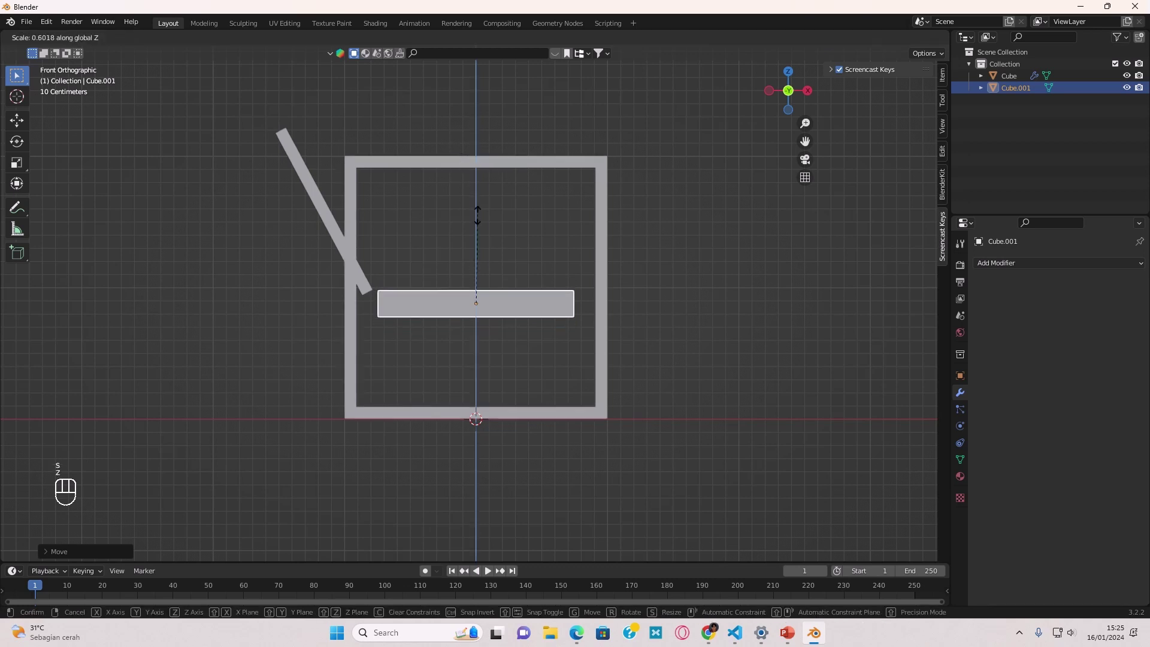
click(476, 263)
key(s)
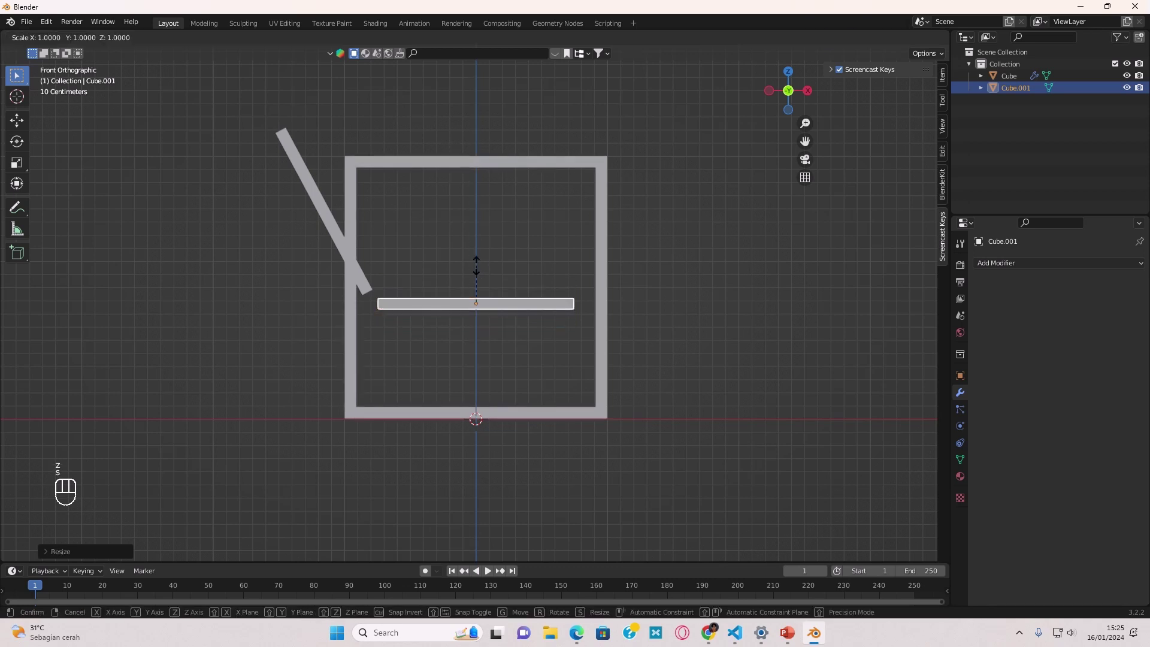
key(x)
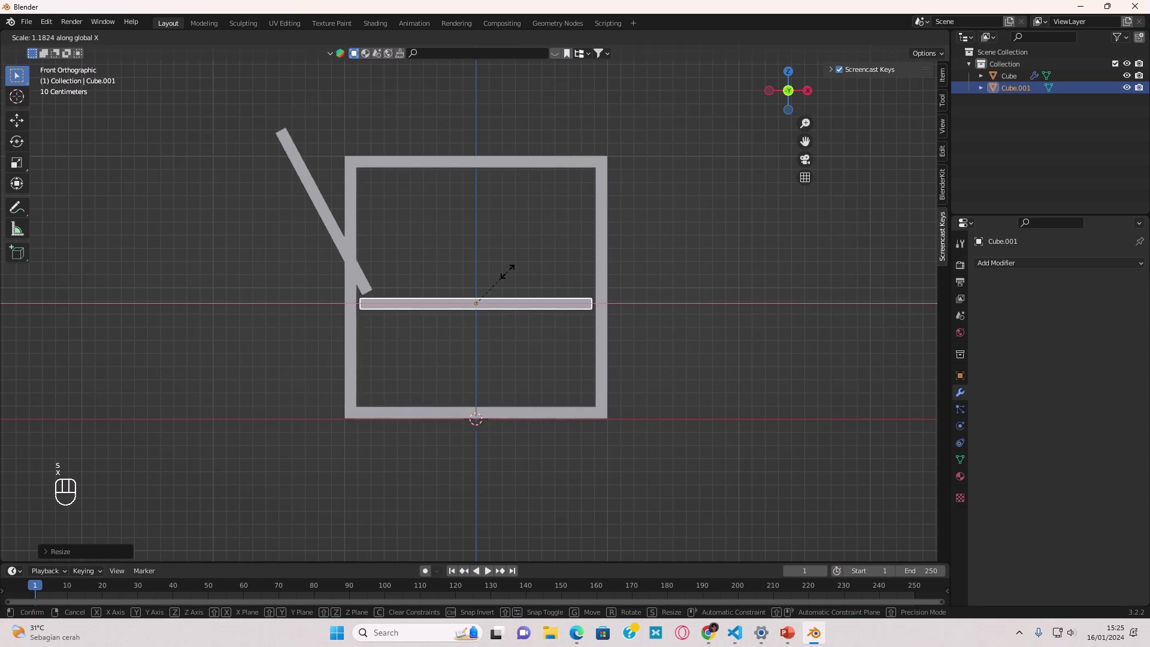
click(510, 271)
Scale the bar down along Y into a narrow slat, less than half its width
middle_drag(512, 273, 404, 354)
key(s)
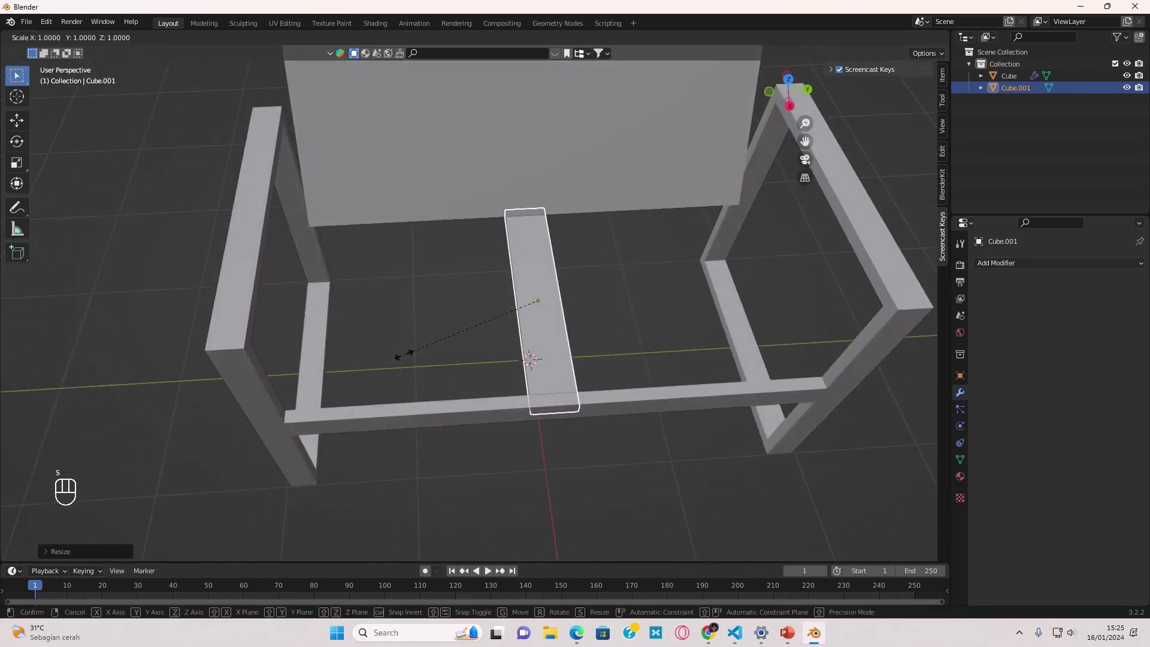
key(y)
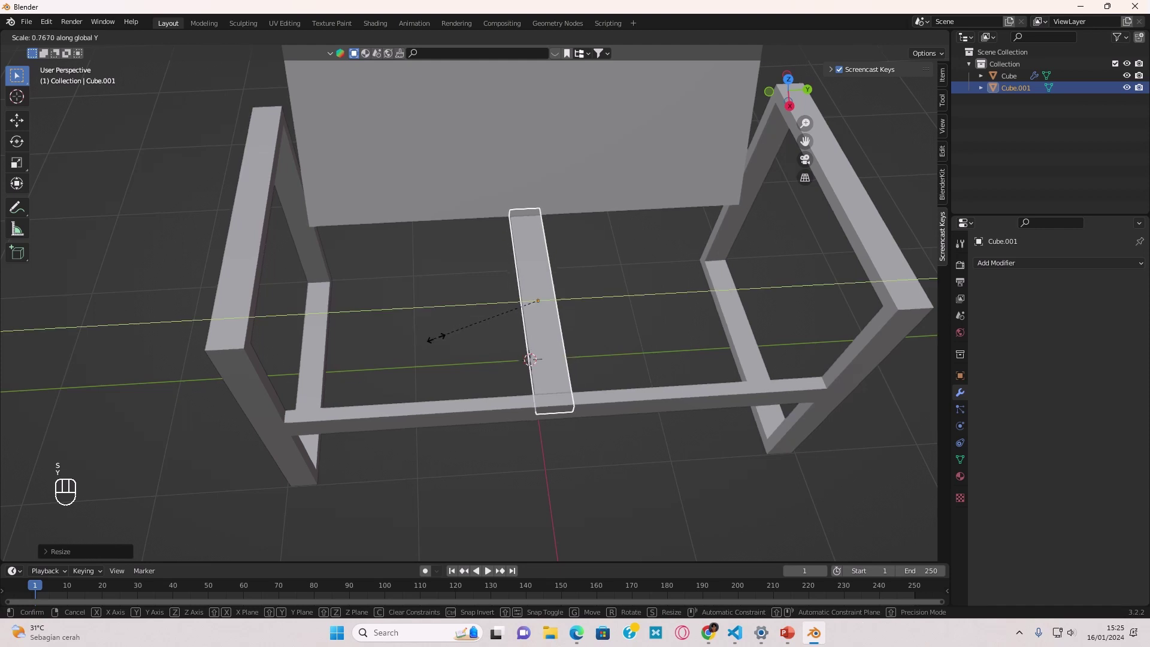
click(495, 322)
Move the slat about 1.7 m in the negative Y direction, next to the side frame
key(g)
key(x)
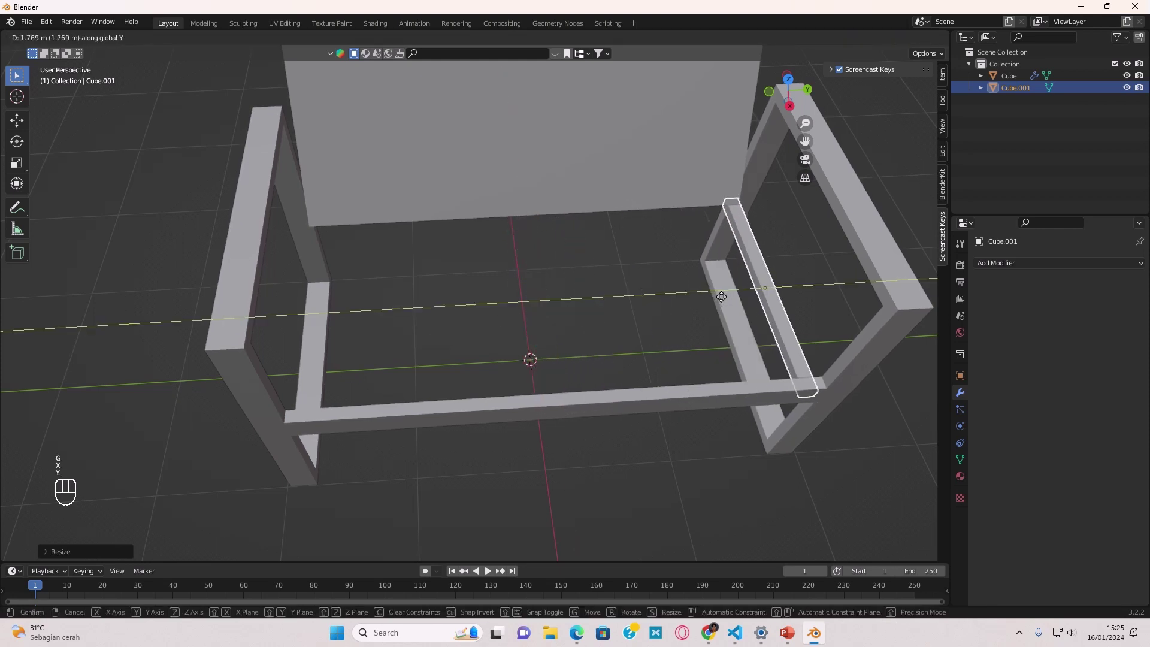
key(y)
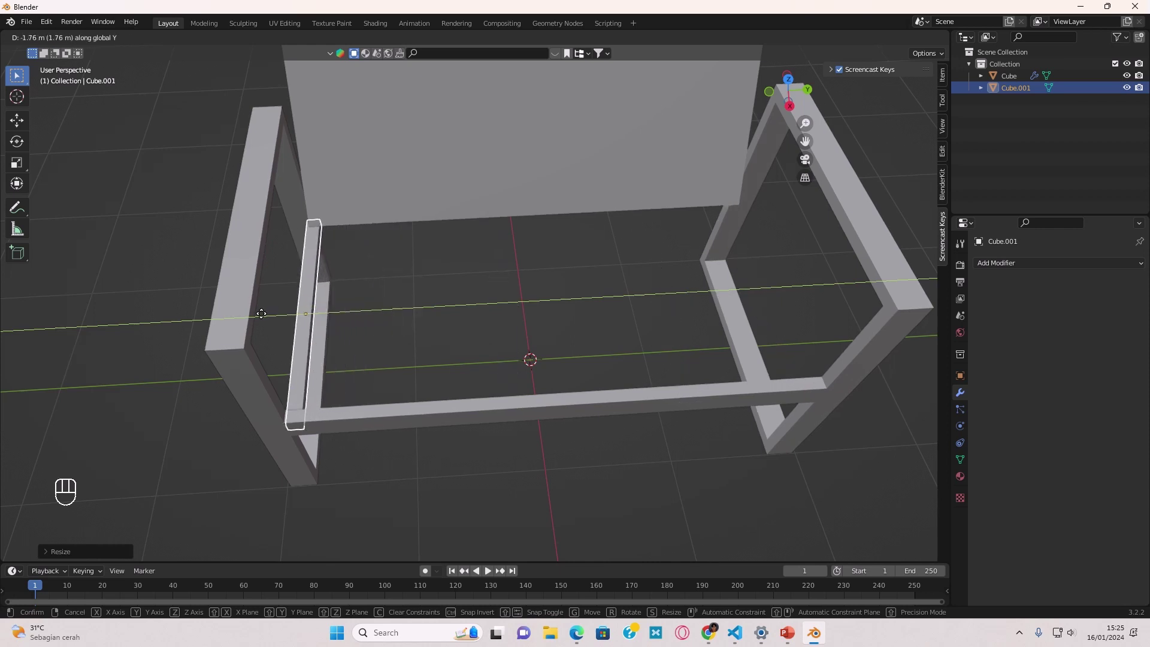
click(267, 314)
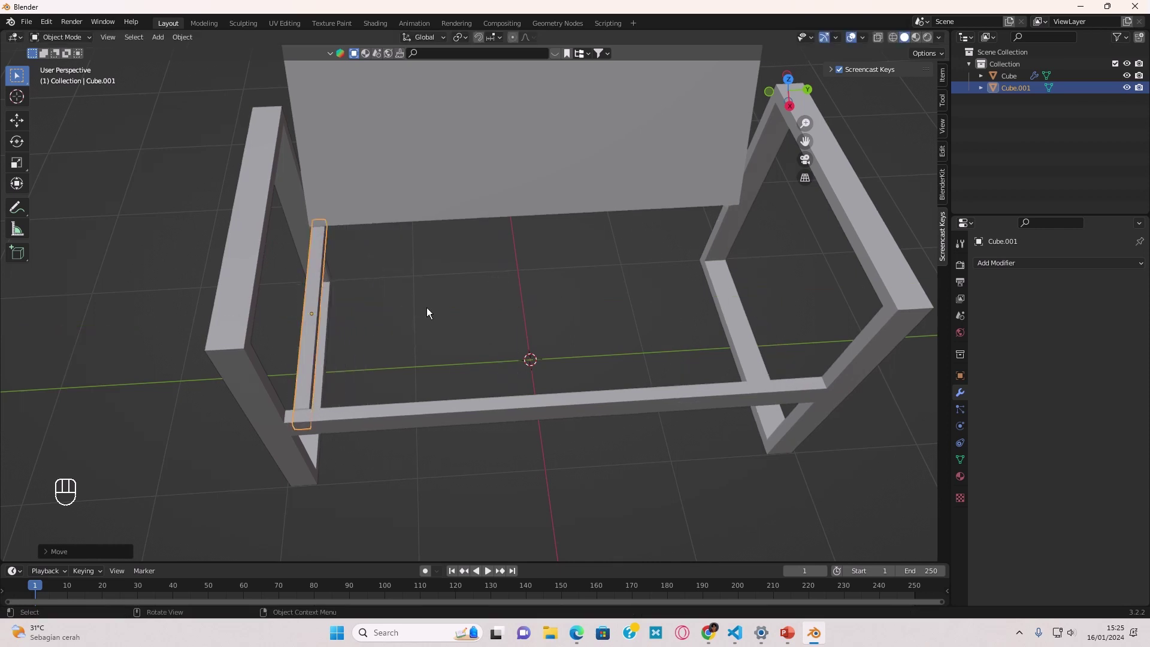
Add an Array modifier to the slat and set its relative offset X factor to 0
scroll(426, 308, down, 2)
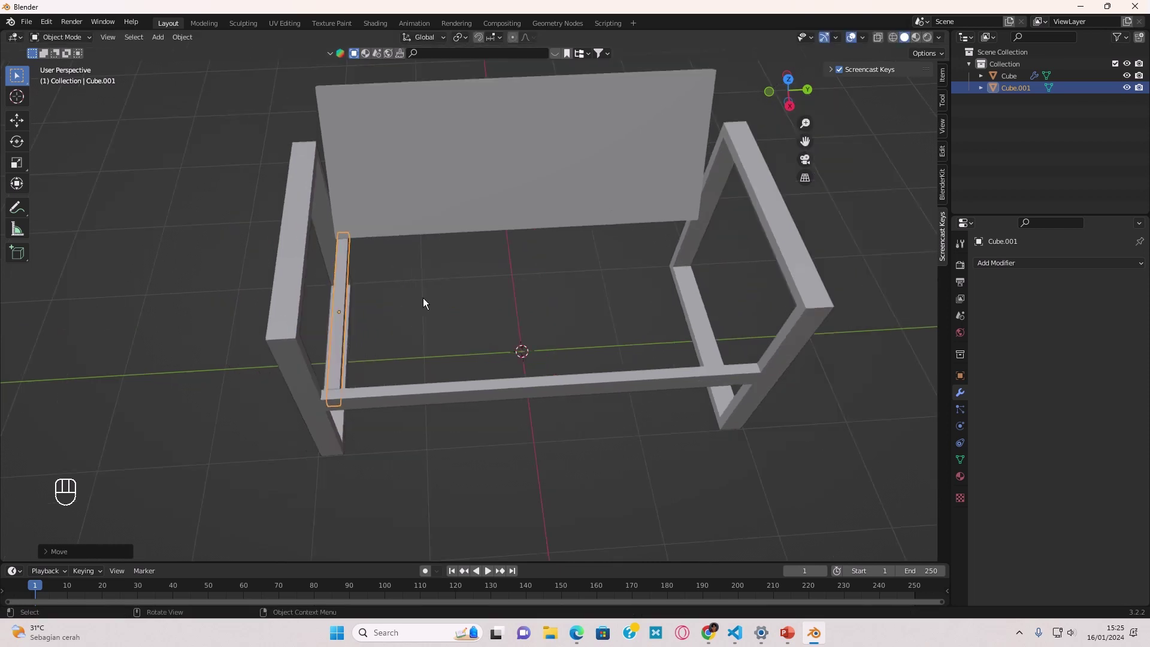
click(1005, 262)
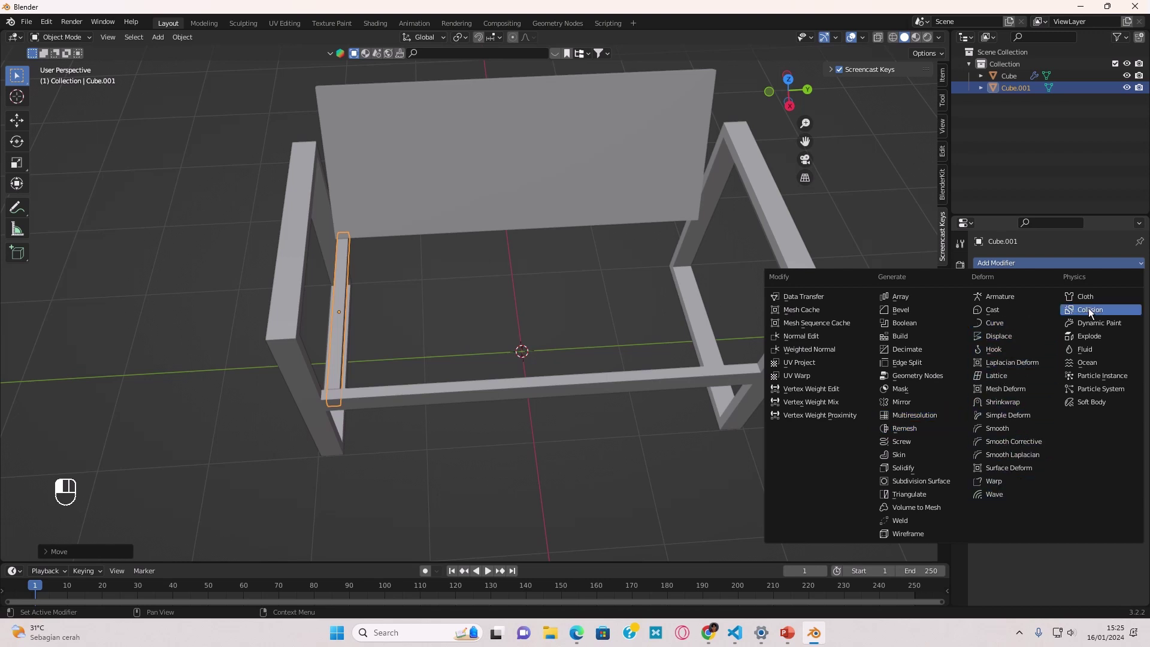
click(899, 297)
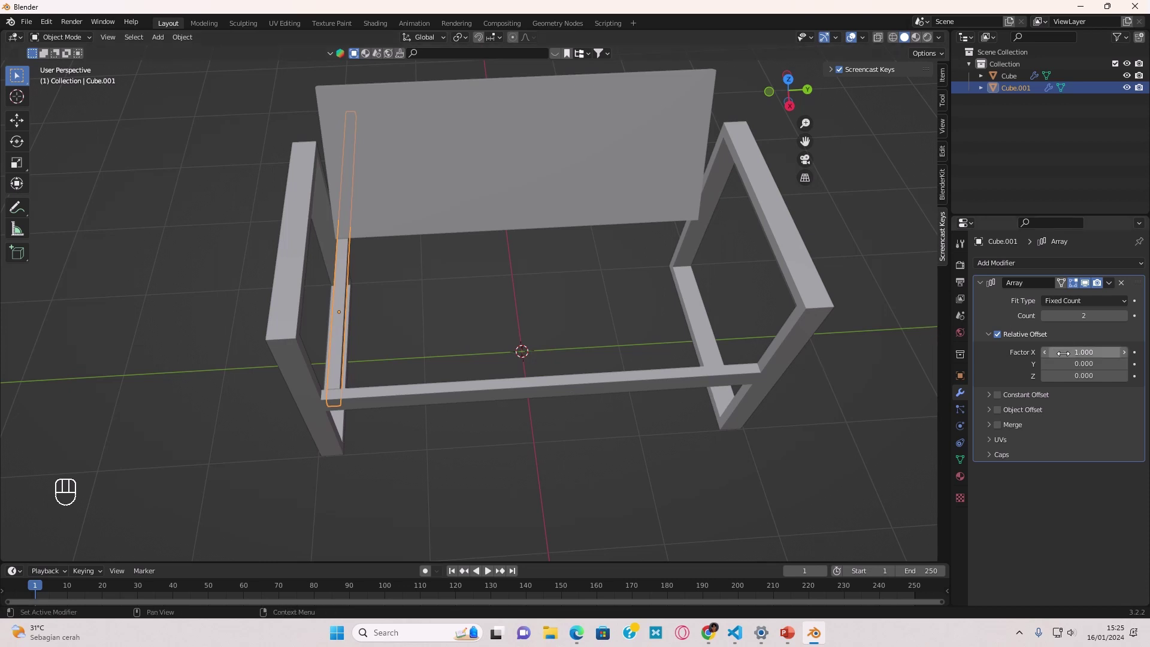
middle_drag(560, 334, 638, 319)
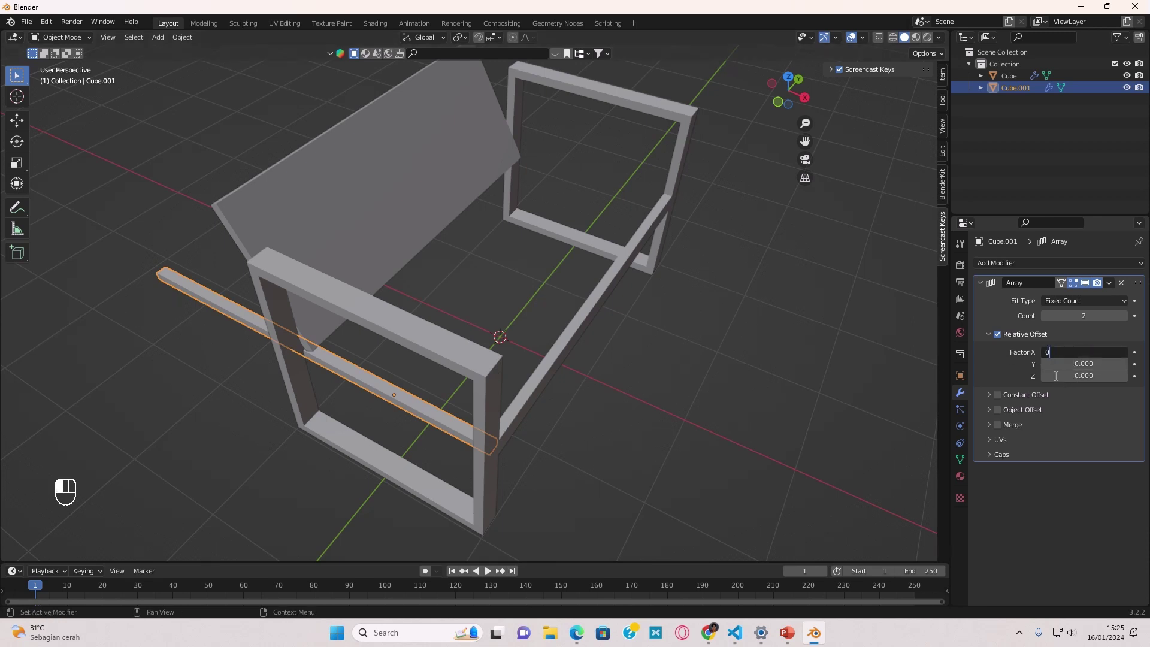
key(Return)
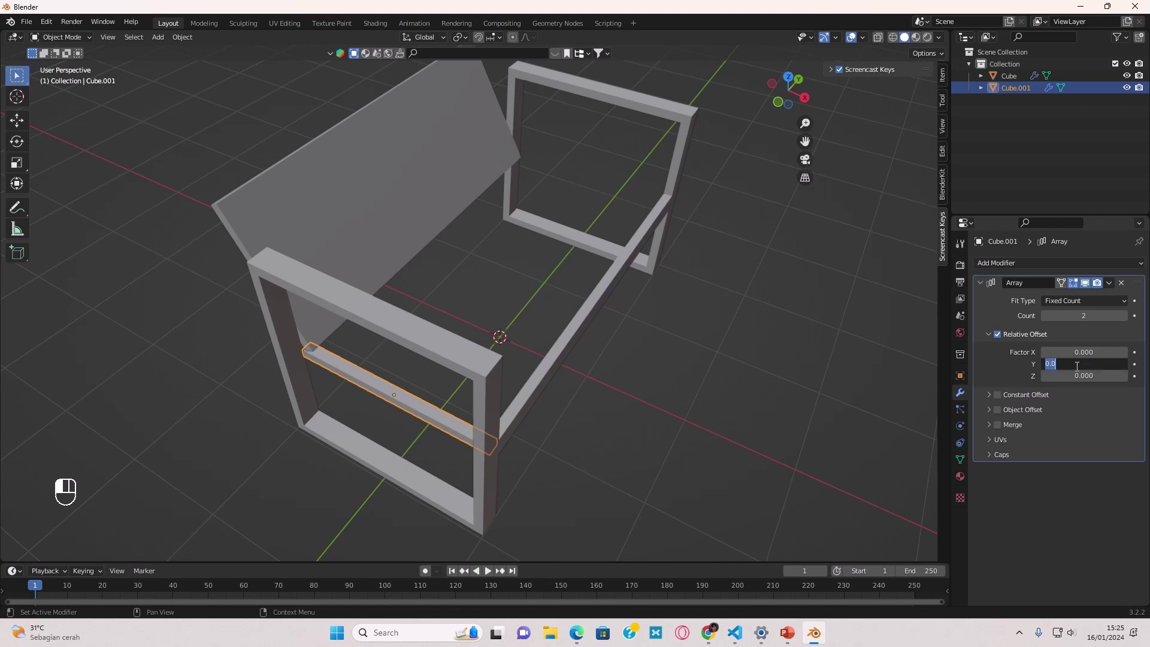
Set the array's relative offset Y factor to 1.8 to leave gaps between the slats, and deselect the slat
key(Return)
middle_drag(738, 376, 776, 396)
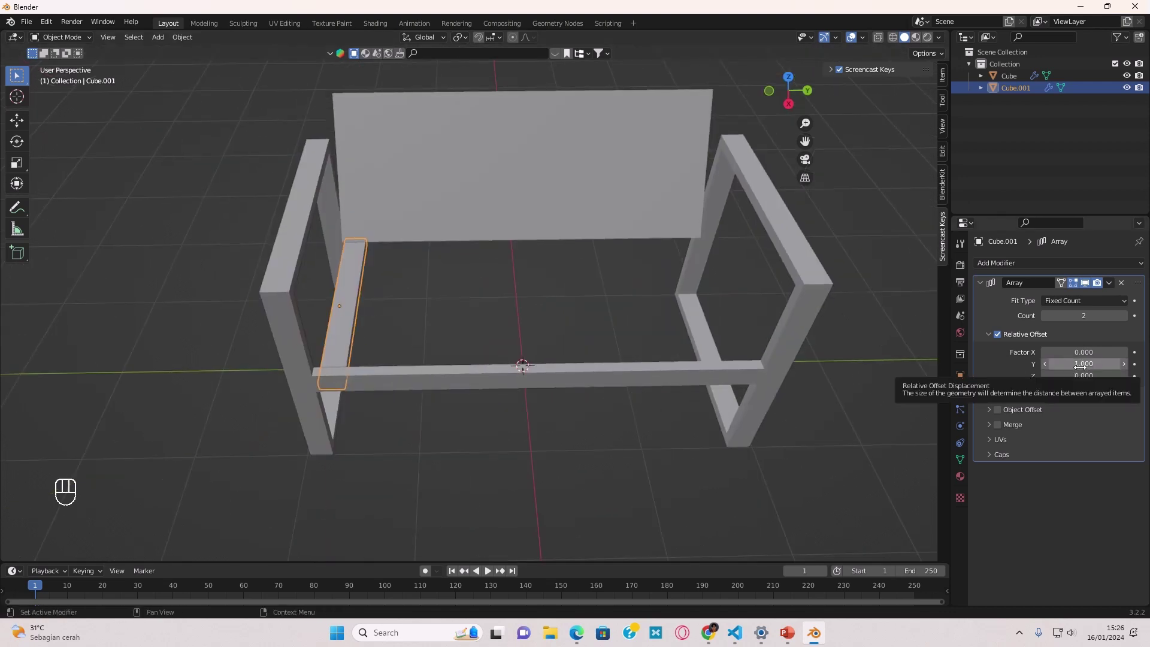
drag(1080, 366, 1113, 365)
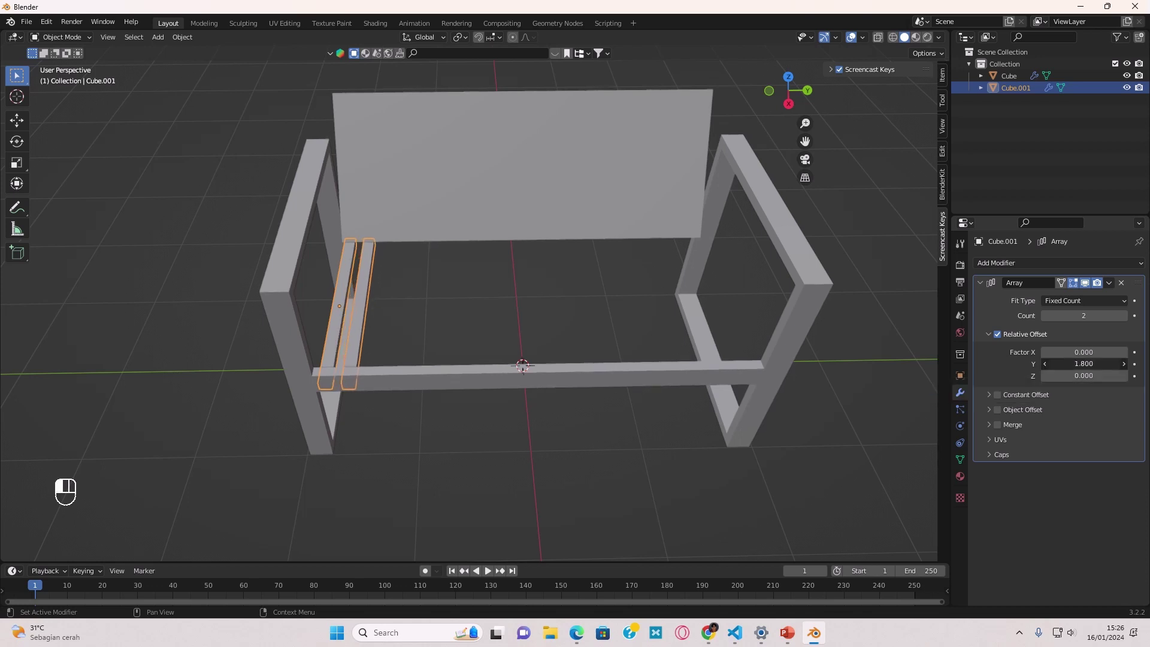
click(915, 406)
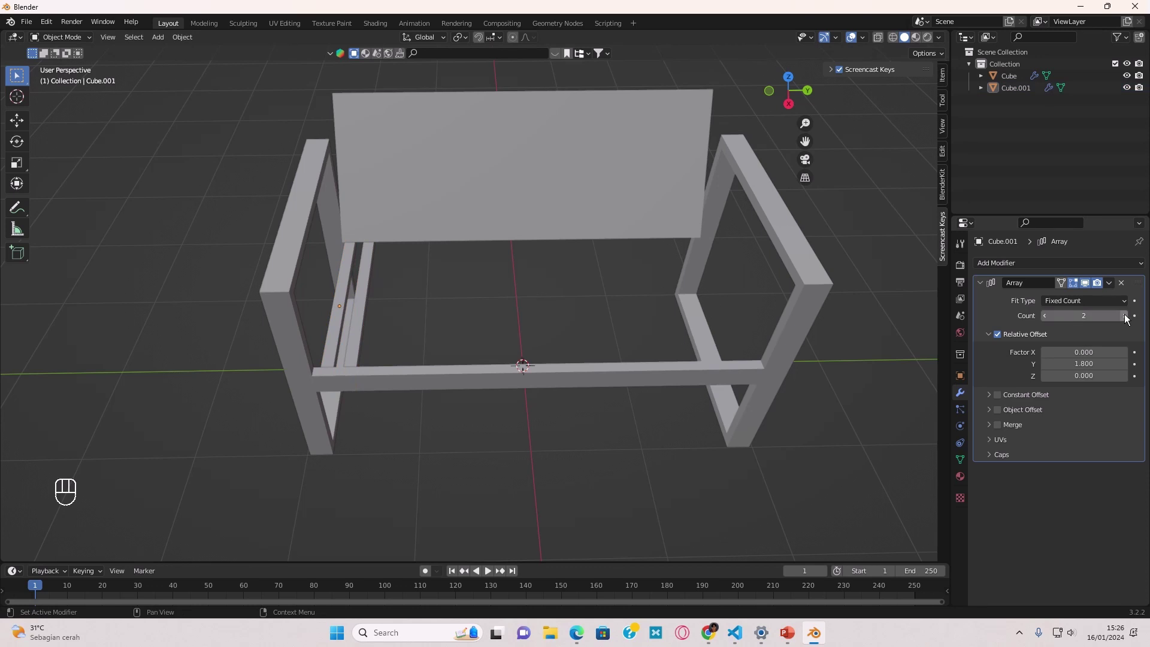
Set the slat array's count to 19 to fill the seat between the two side frames
click(1125, 316)
click(1125, 317)
click(1125, 316)
click(1125, 316)
double_click(1124, 316)
click(1125, 316)
double_click(1125, 316)
click(1125, 317)
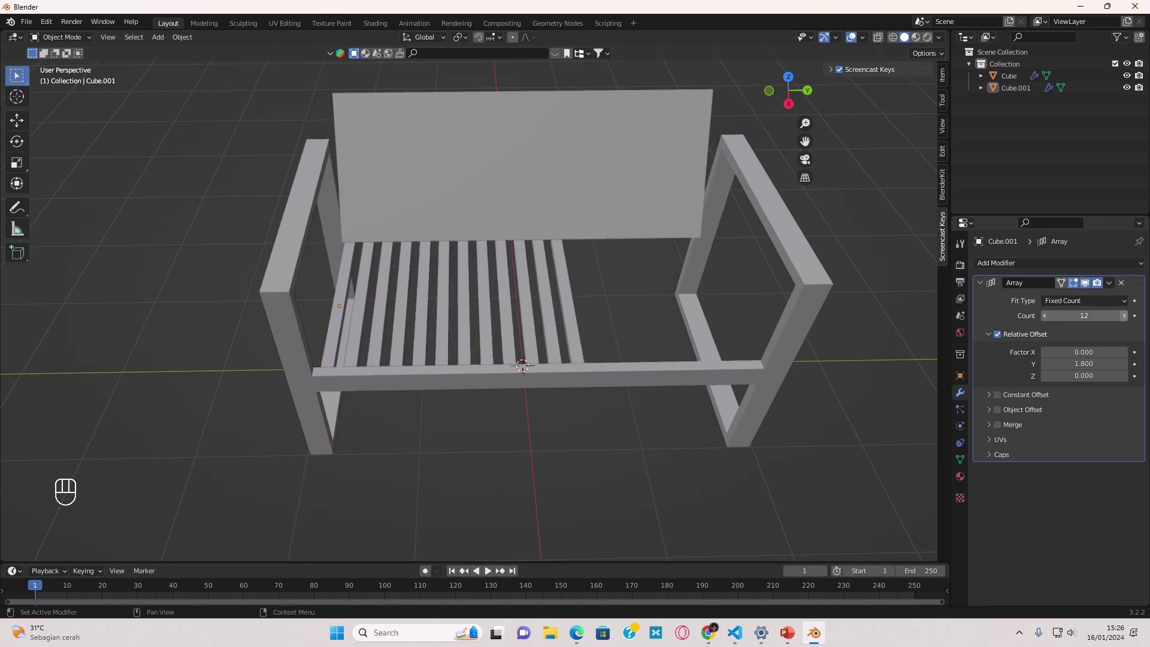
double_click(1125, 317)
click(1125, 316)
double_click(1124, 316)
double_click(1125, 316)
click(1125, 316)
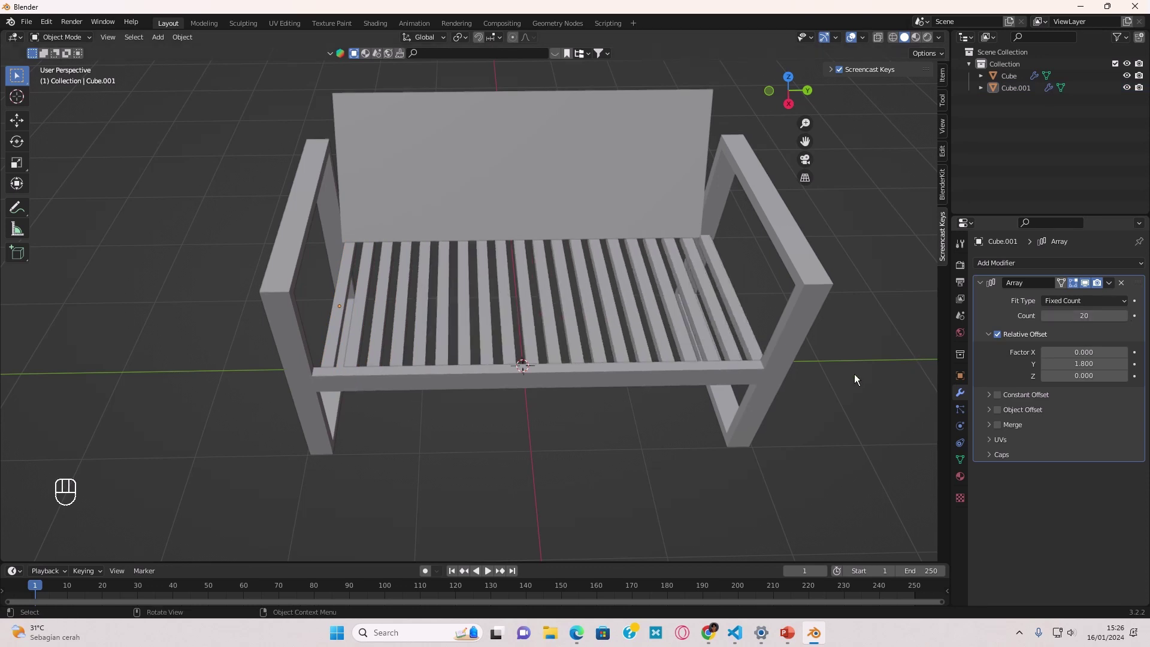
middle_drag(855, 379, 813, 487)
middle_drag(691, 480, 707, 431)
click(1043, 315)
Raise the slat array slightly along Z relative to the crossbar, and leave all objects deselected
middle_drag(868, 413, 415, 253)
click(421, 264)
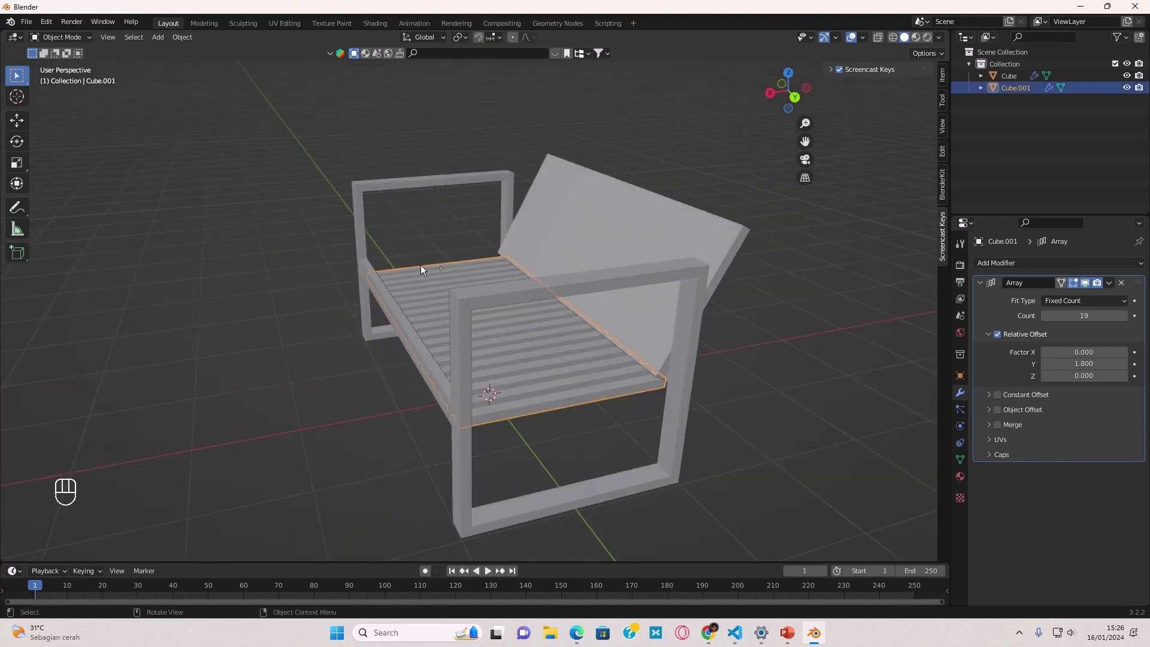
key(g)
key(z)
click(426, 257)
middle_drag(472, 275, 573, 254)
click(493, 293)
click(667, 313)
Add another cube mesh at the origin, in the middle of the bench
middle_drag(728, 325, 678, 339)
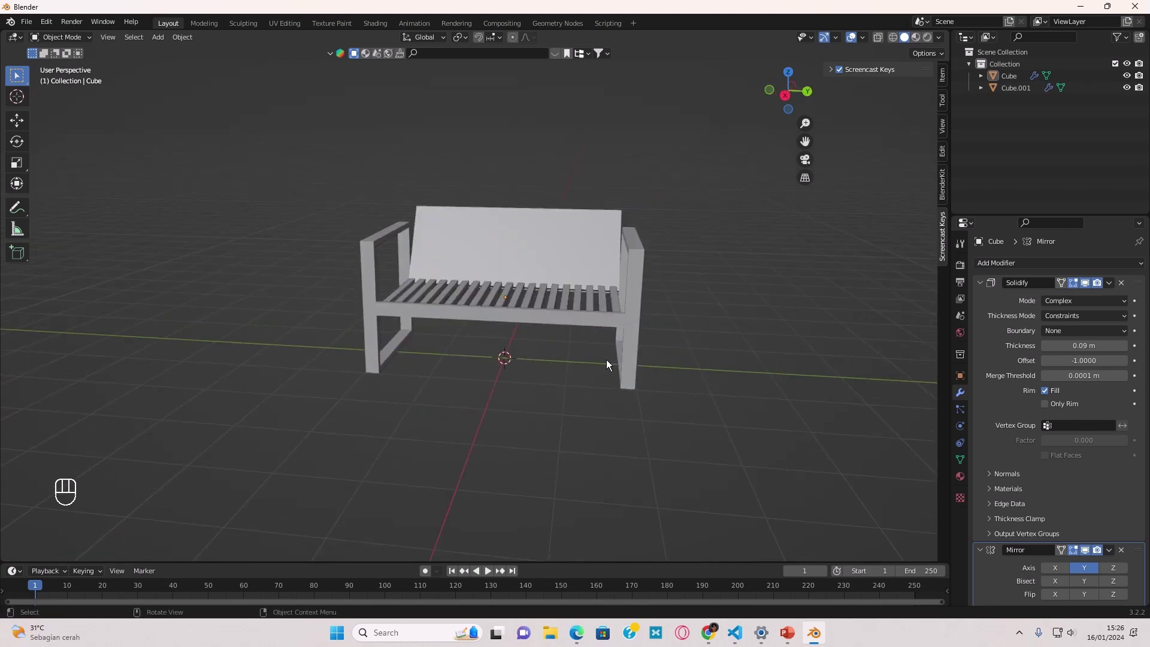
middle_drag(614, 380, 493, 334)
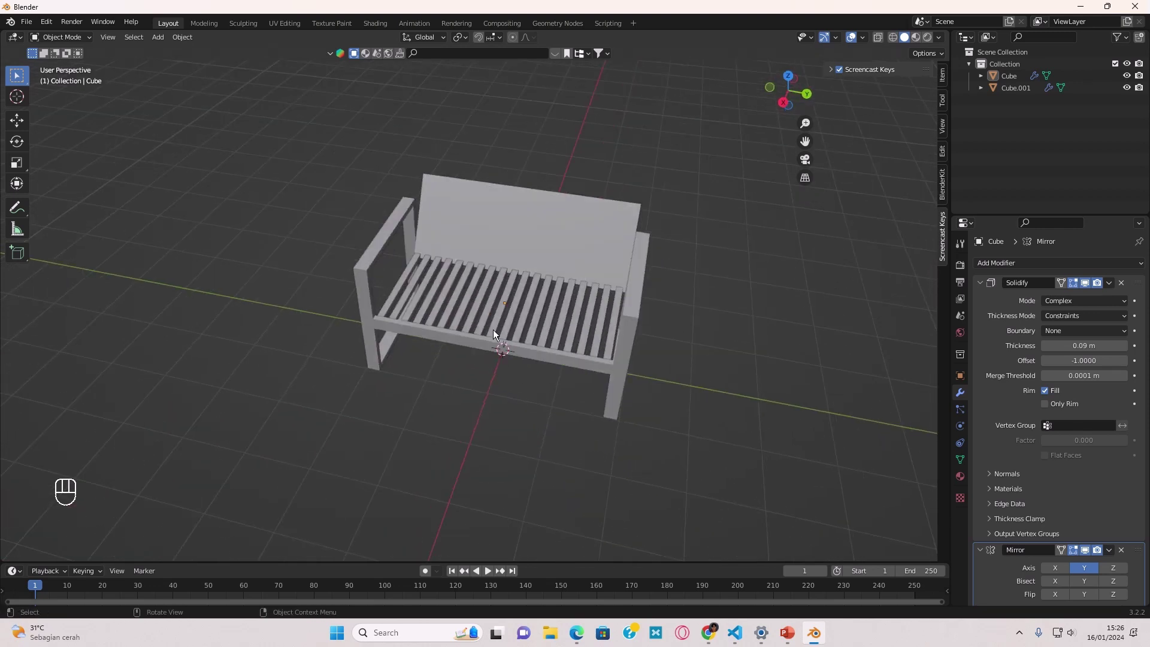
key(shift+a)
key(Escape)
key(shift+a)
mouse_move(387, 292)
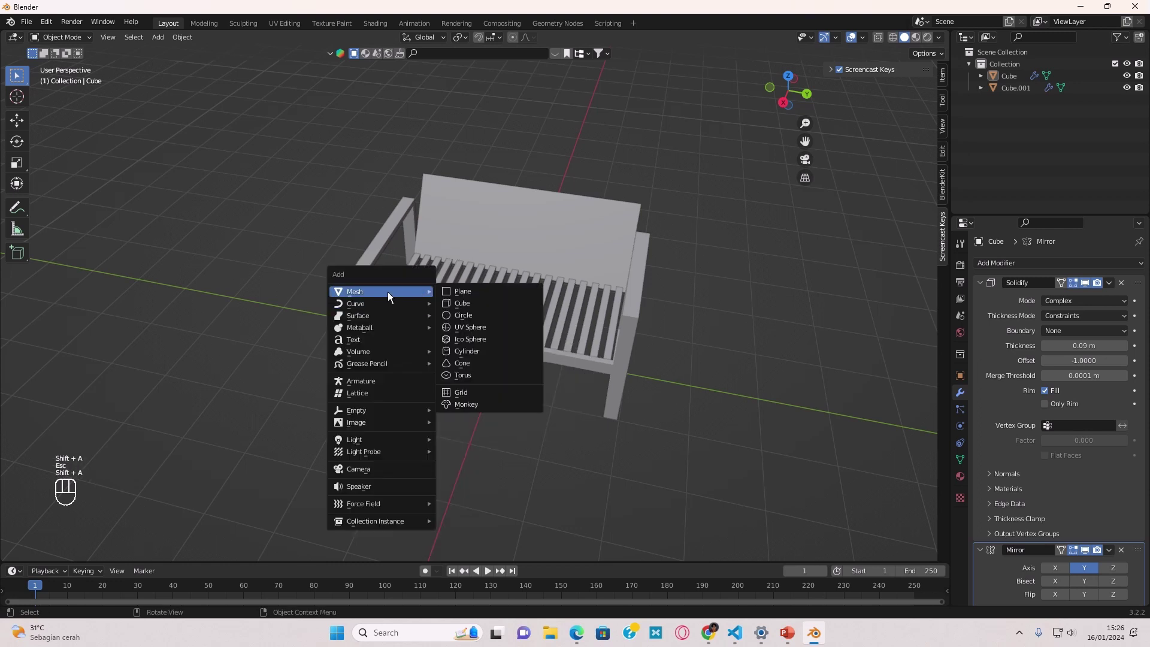
click(465, 302)
middle_drag(464, 302, 569, 376)
scroll(545, 362, up, 3)
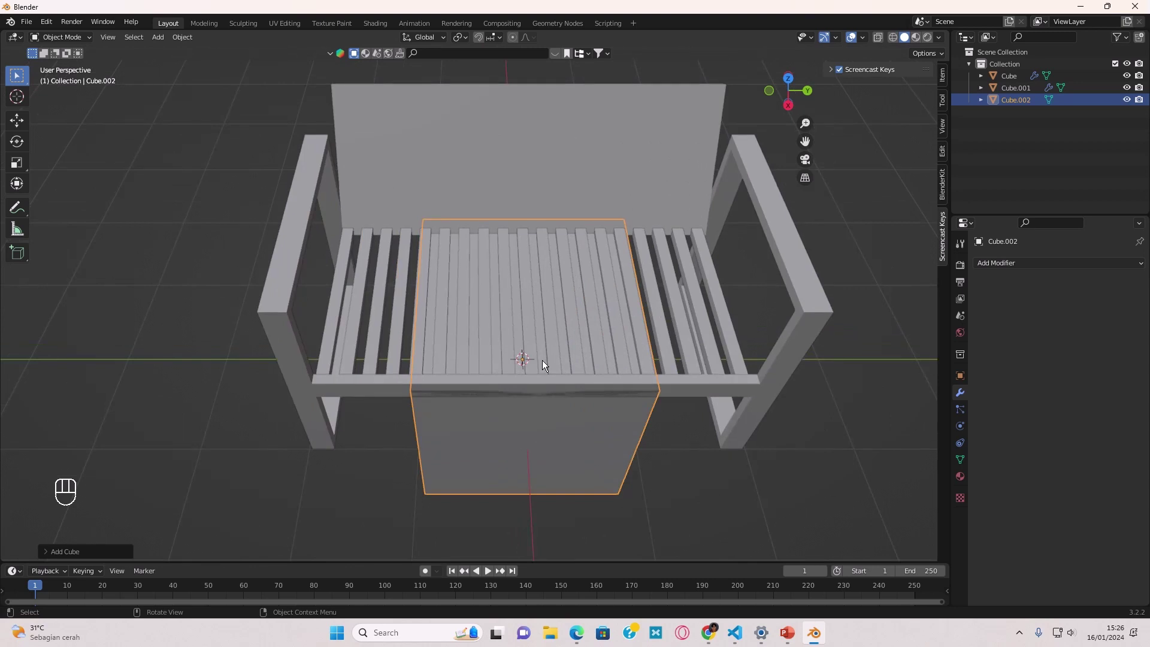
Raise the new cube along Z above the seat slats
key(g)
key(z)
key(s)
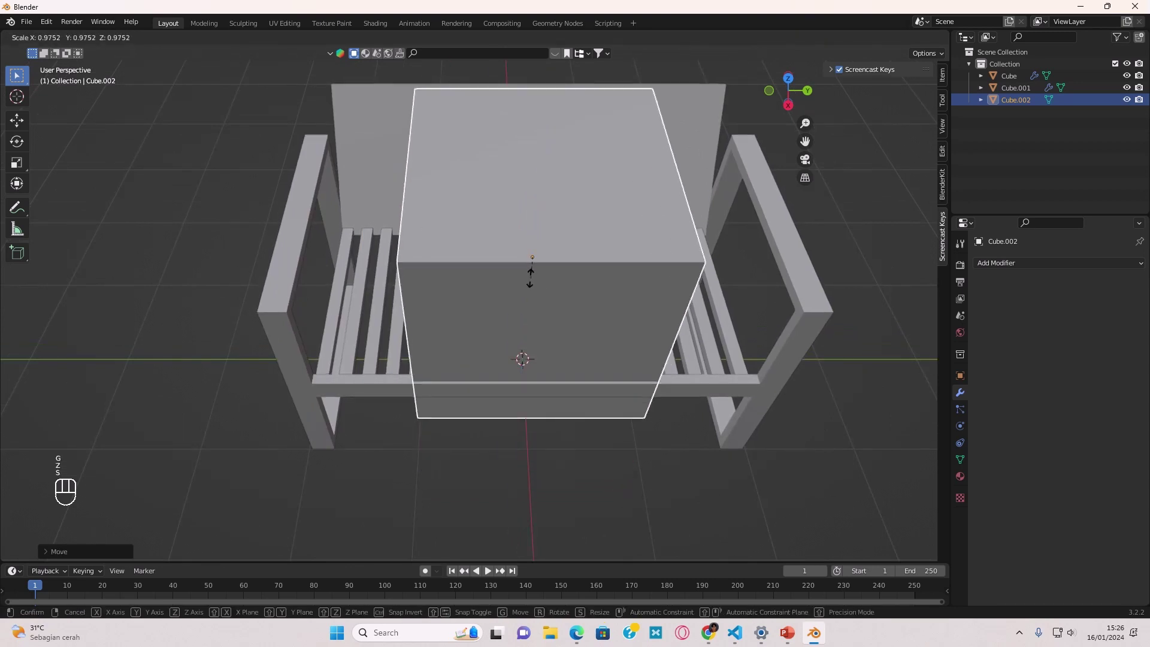
right_click(544, 276)
Scale the raised cube uniformly to about half its size and flatten it along Z to about a fifth of its height
key(s)
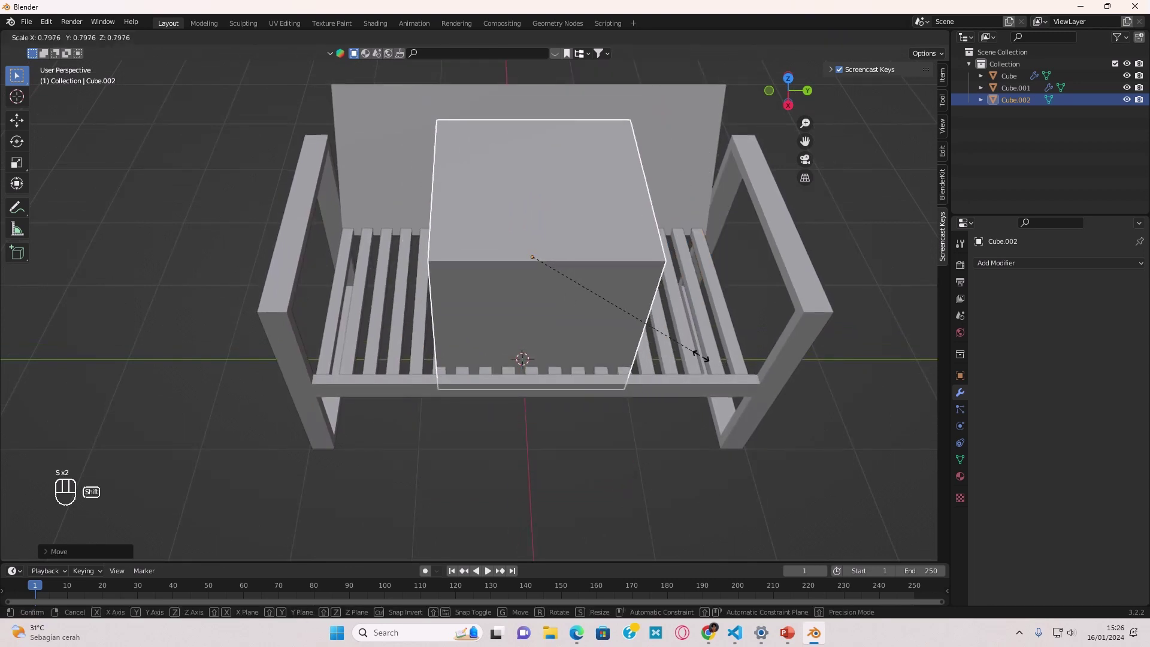
click(617, 316)
key(s)
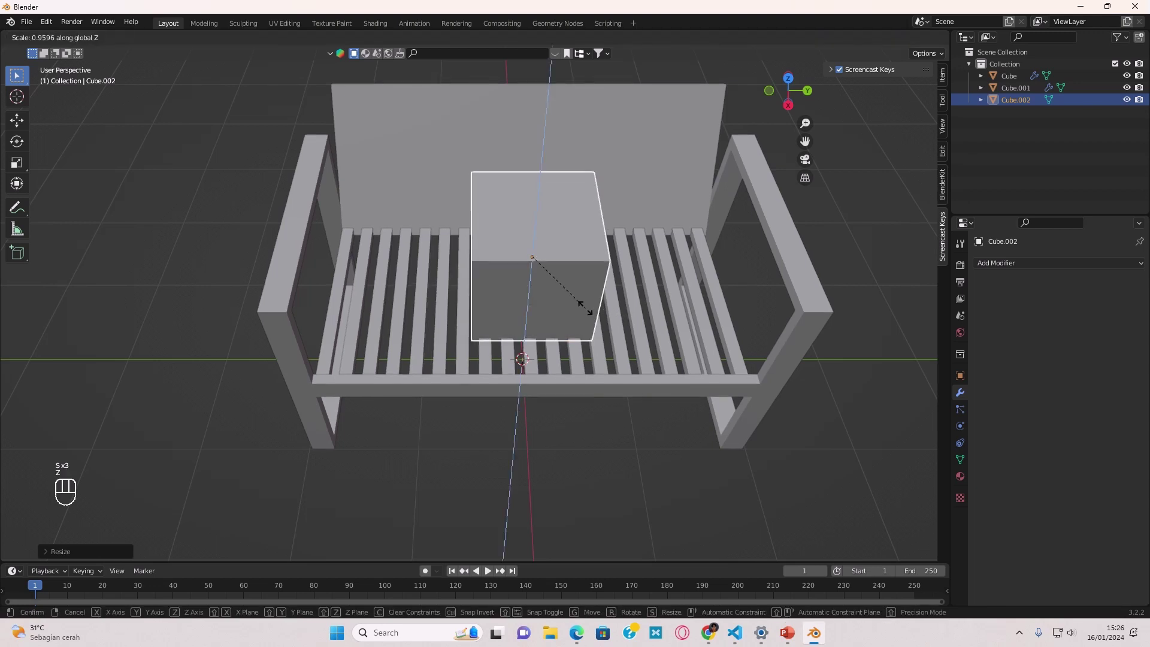
key(z)
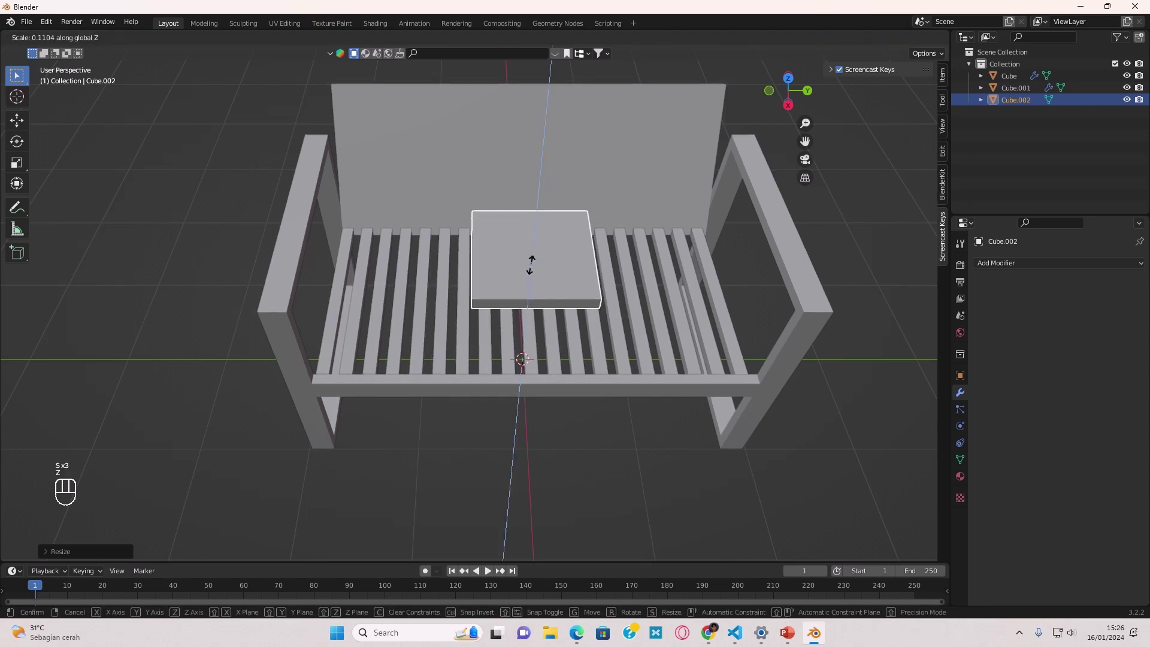
click(533, 272)
Move the flat block in the negative Y direction, over one half of the seat
middle_drag(532, 272, 460, 254)
key(g)
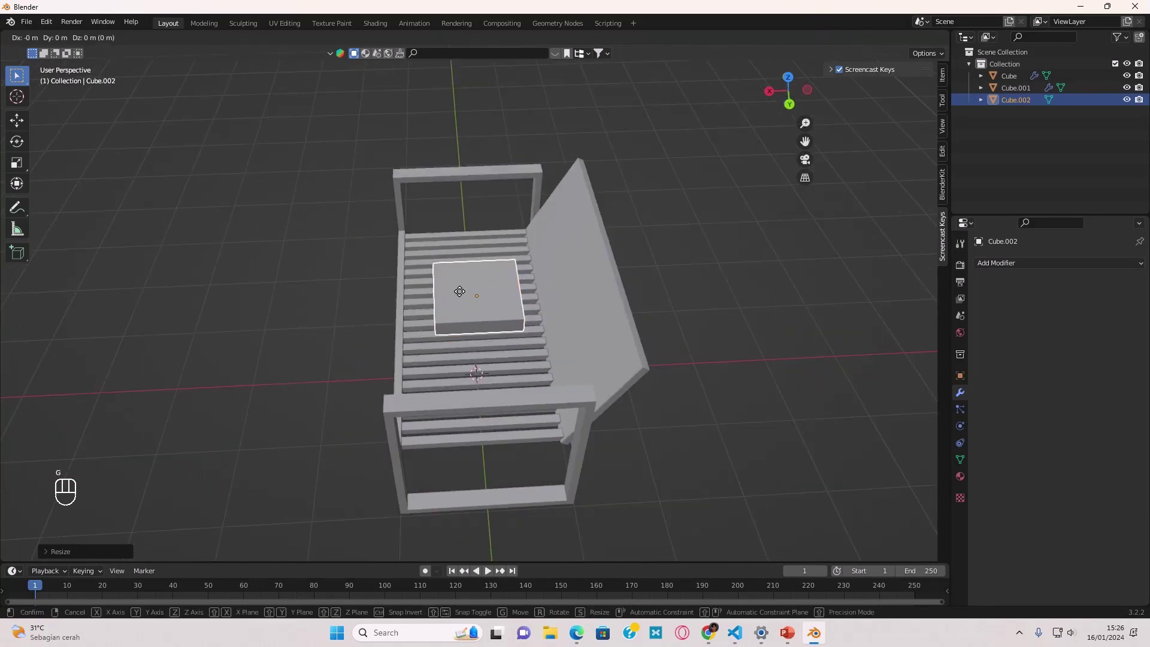
key(x)
click(476, 265)
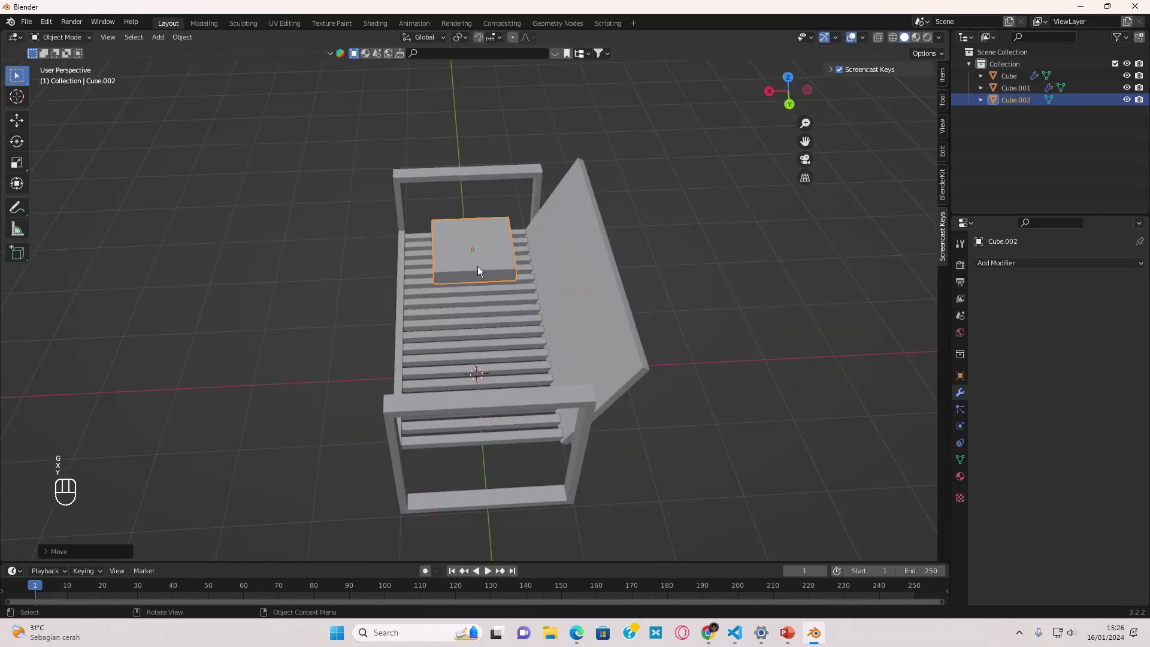
In the front orthographic view, lower the flat block about 0.33 m along Z onto the seat slats
middle_drag(477, 266, 641, 276)
scroll(530, 350, up, 2)
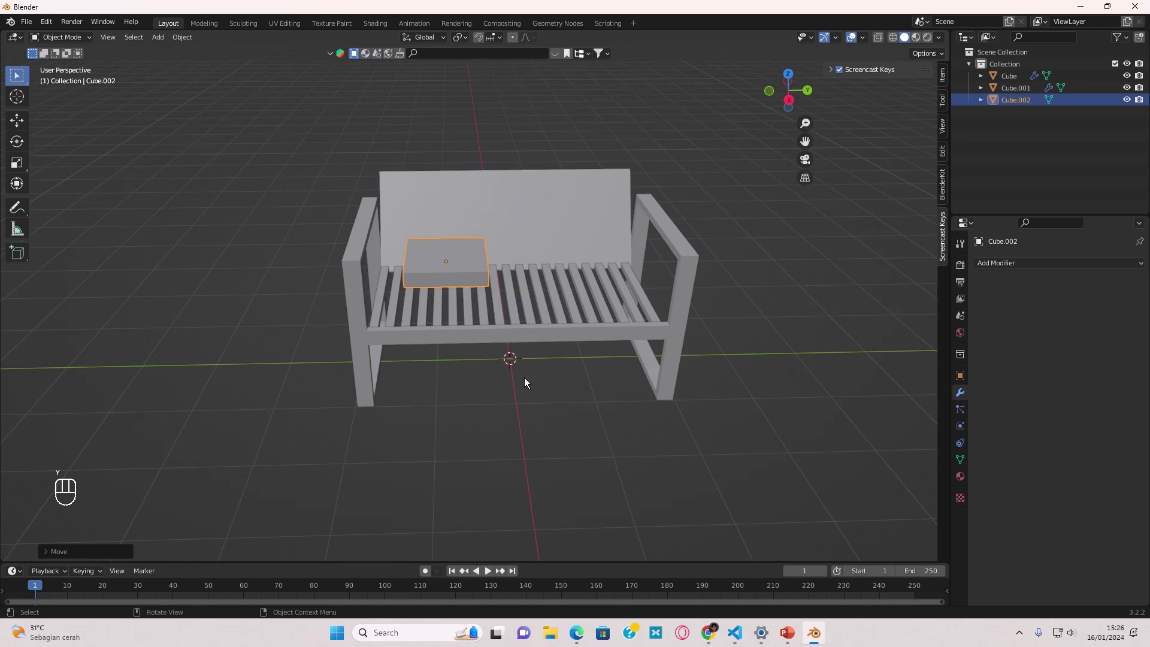
key(KP_1)
key(g)
key(z)
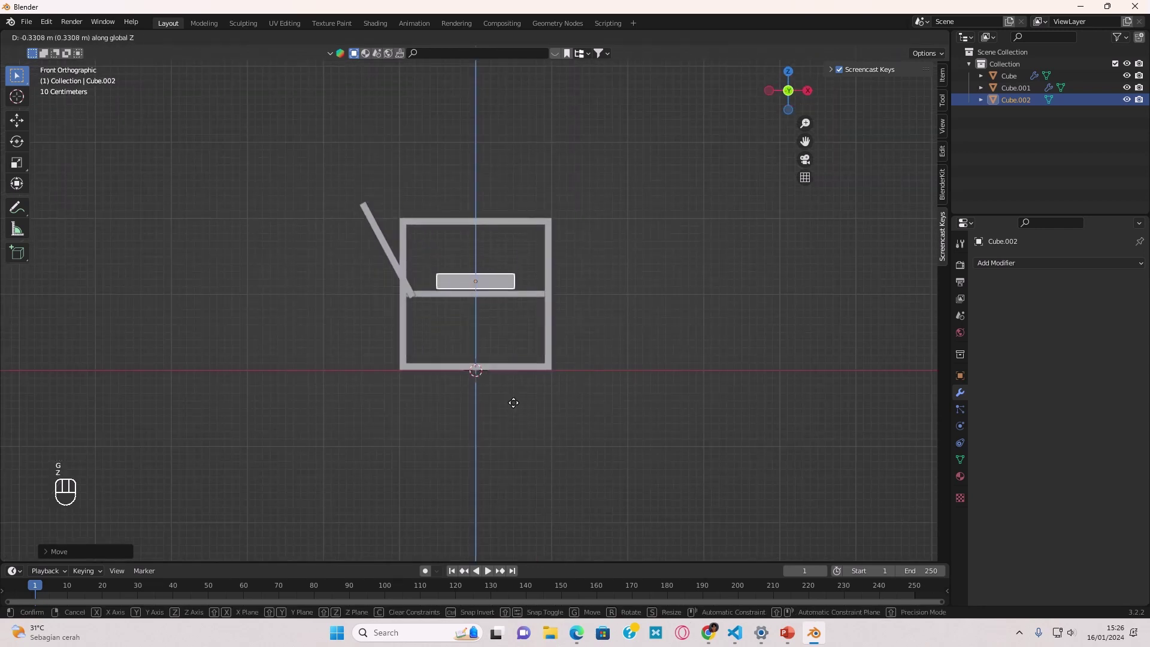
click(513, 403)
Add a Mirror modifier to the flat block, using the bench frame as mirror object and only the Y axis
middle_drag(513, 404, 471, 447)
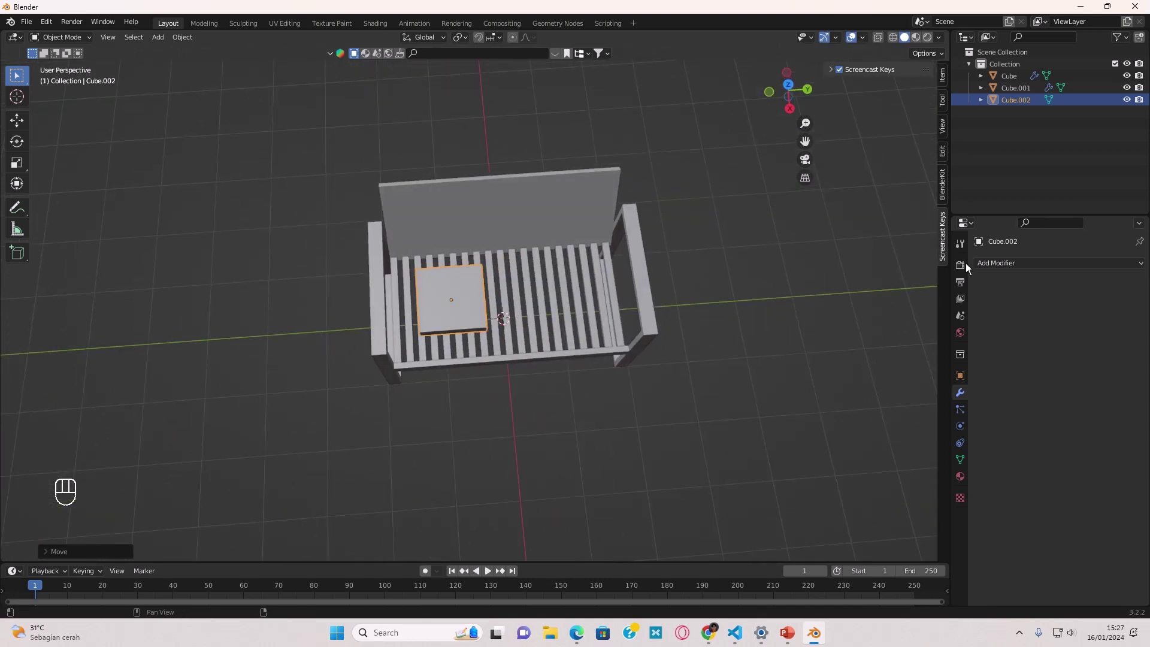
click(1058, 262)
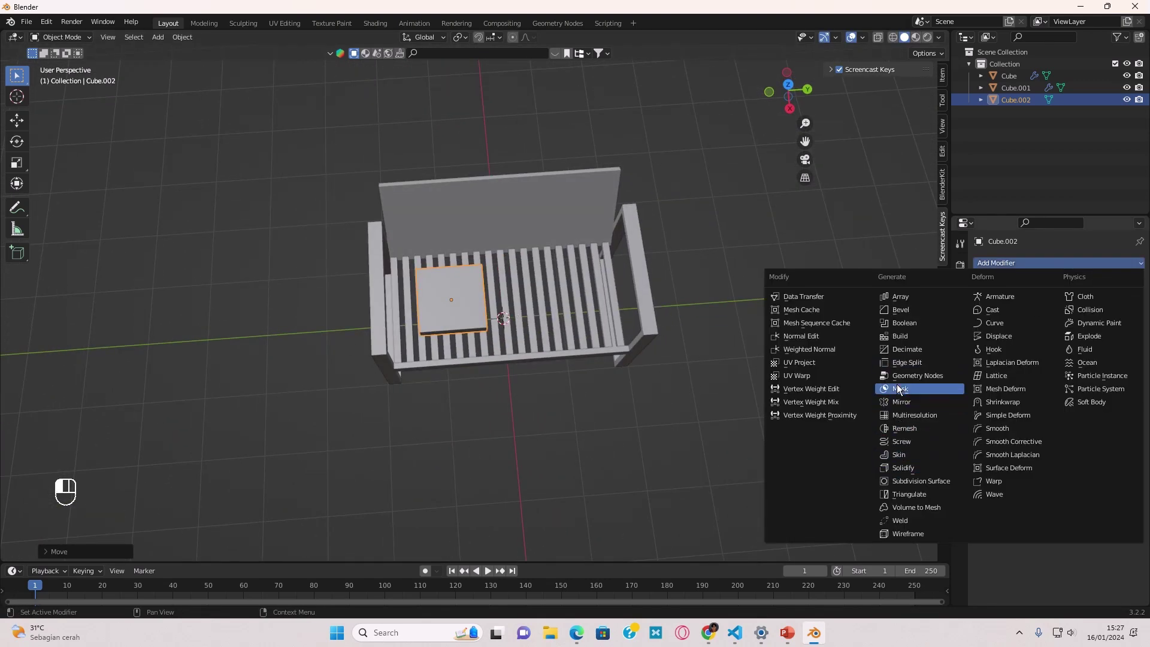
click(904, 403)
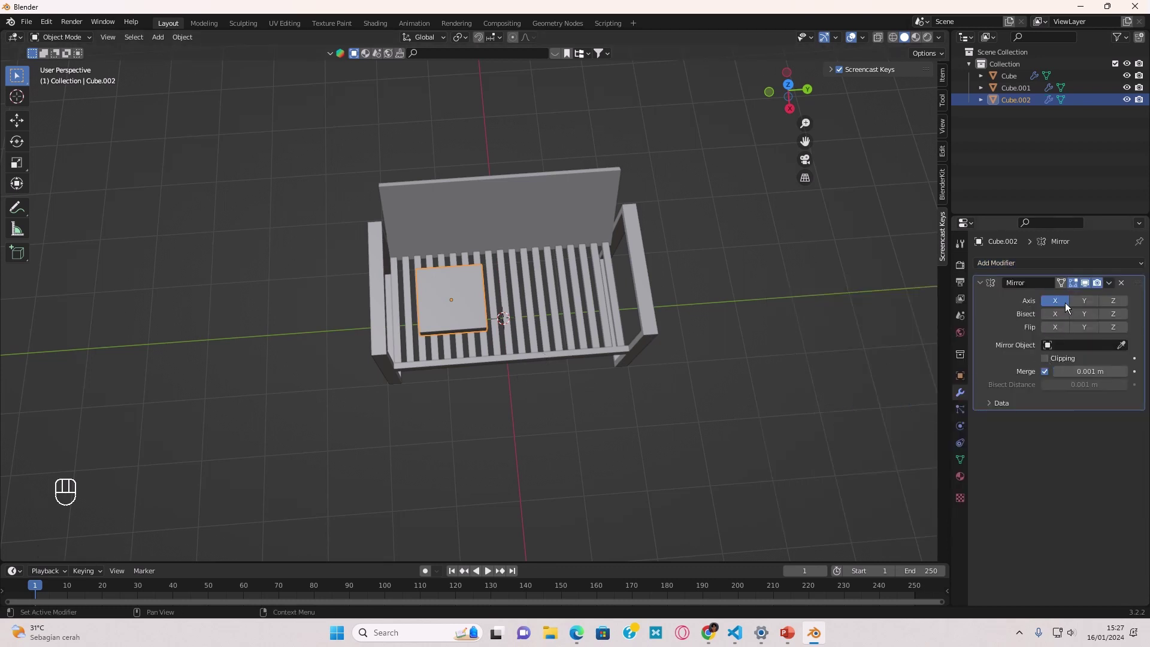
click(1123, 347)
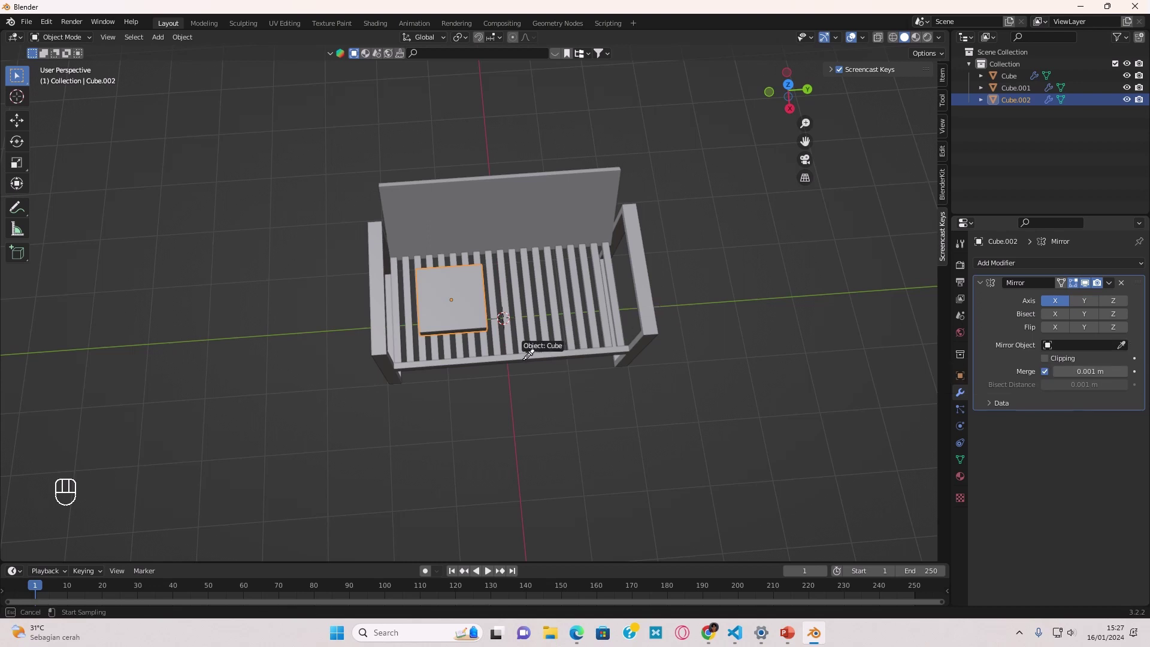
click(1076, 300)
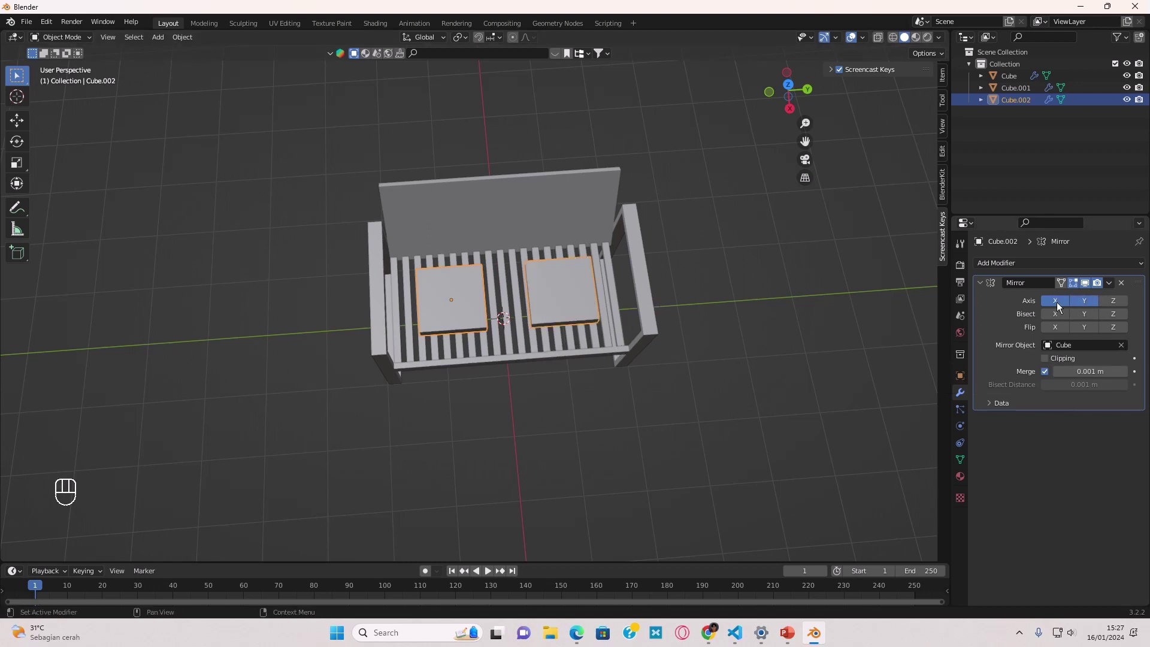
click(1058, 303)
Adjust the cushion block's Z thickness and scale it up uniformly by about 1.6 so the mirrored pair covers the seat
scroll(620, 392, up, 3)
middle_drag(535, 362, 519, 336)
scroll(566, 329, up, 3)
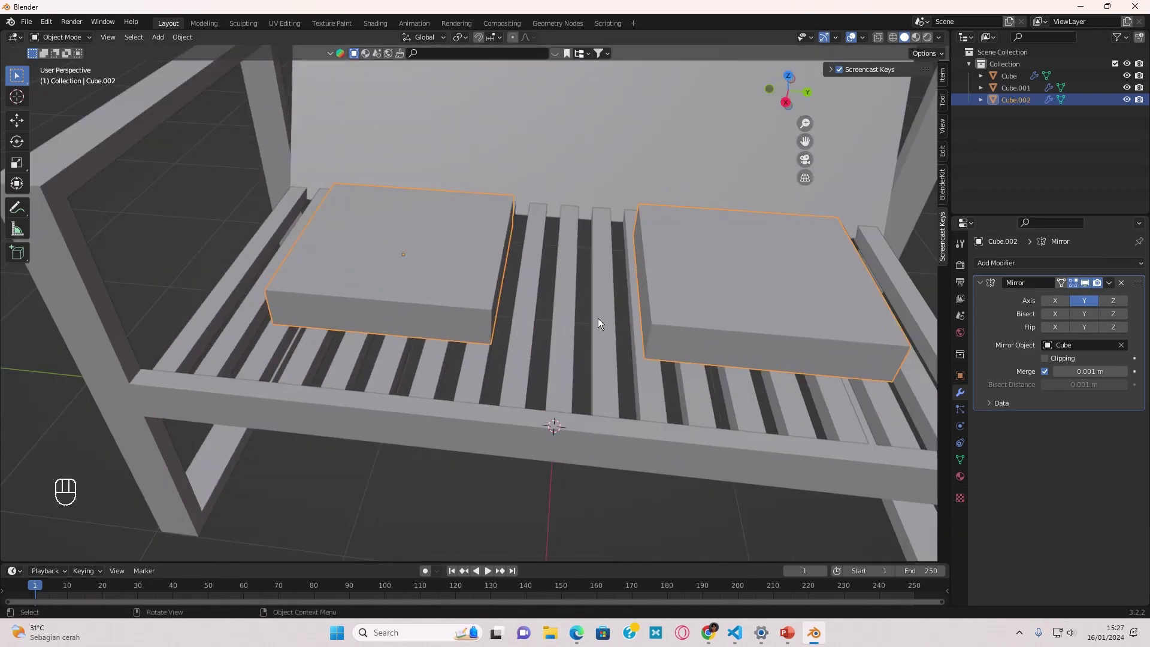
scroll(597, 319, down, 2)
key(s)
key(z)
click(563, 321)
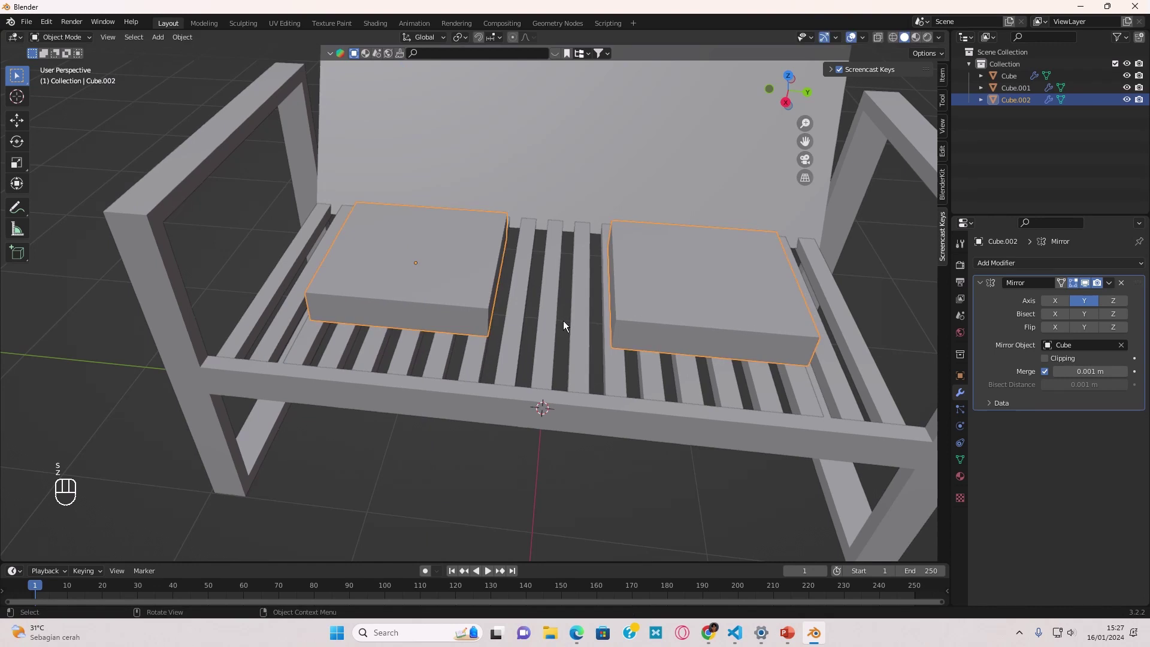
key(s)
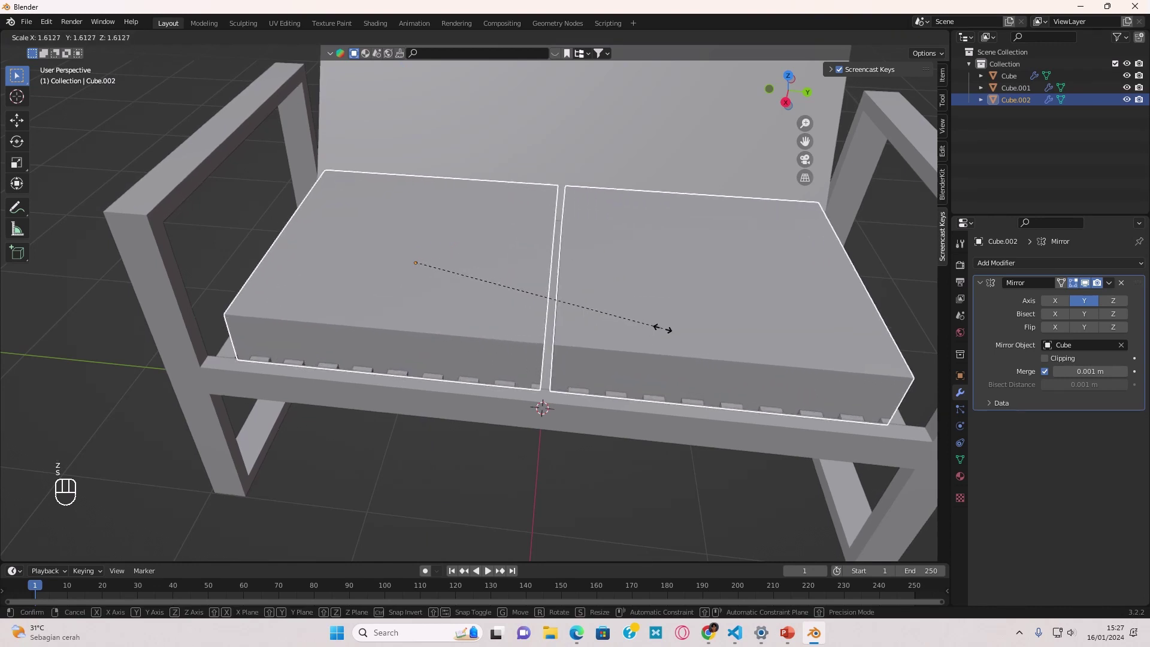
click(669, 328)
Move the cushion block about 0.03 m in the negative Y direction to open a gap between the mirrored pair
mouse_move(669, 328)
middle_down()
mouse_move(656, 393)
mouse_move(623, 393)
mouse_move(662, 368)
mouse_move(681, 380)
mouse_move(673, 321)
mouse_move(662, 339)
middle_up()
scroll(663, 368, down, 4)
key(g)
key(x)
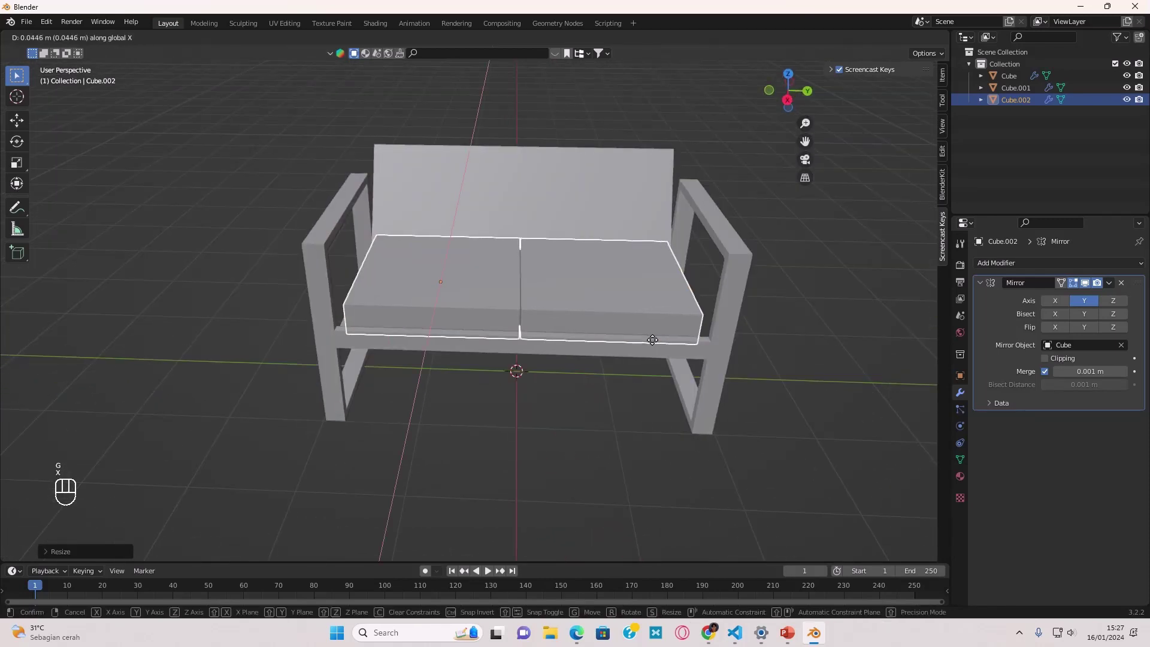
key(y)
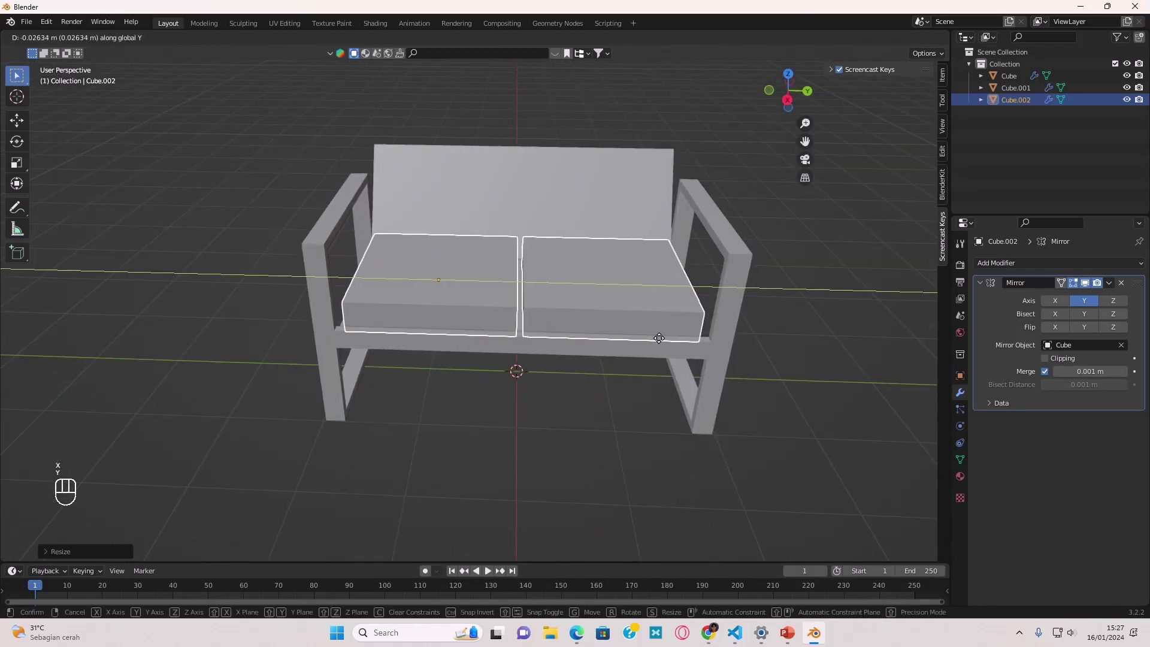
click(659, 338)
Enlarge the cushion block uniformly by about 1.01 and fine-tune its scale along X to fit the seat depth
scroll(608, 396, up, 5)
key(s)
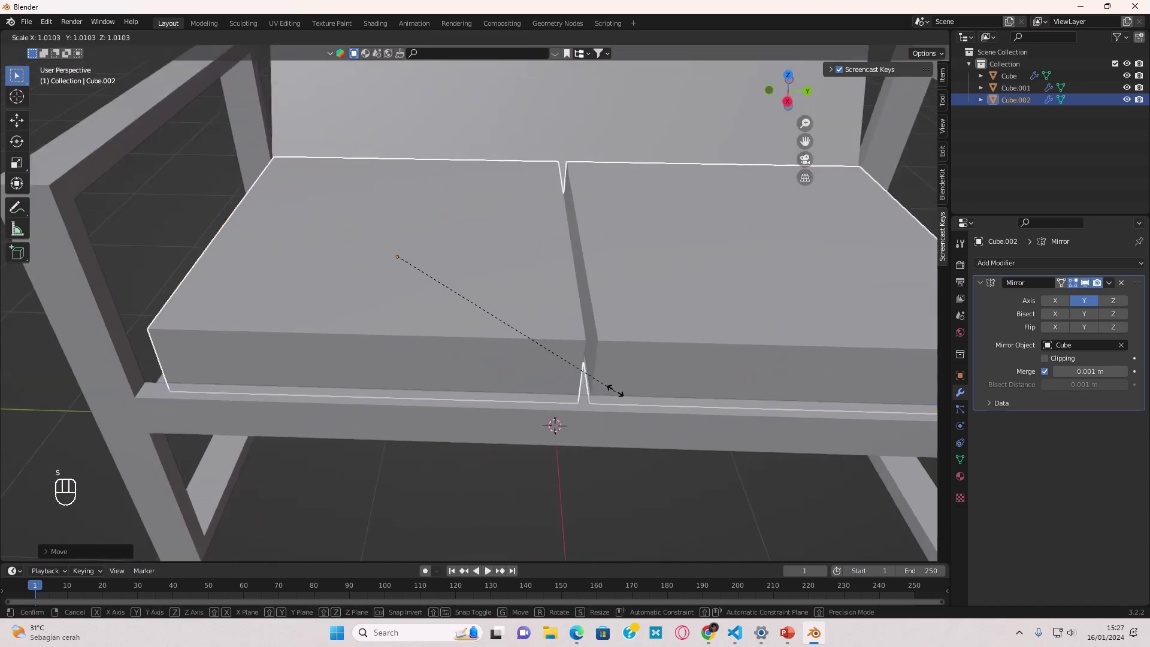
click(612, 391)
middle_drag(613, 390, 591, 402)
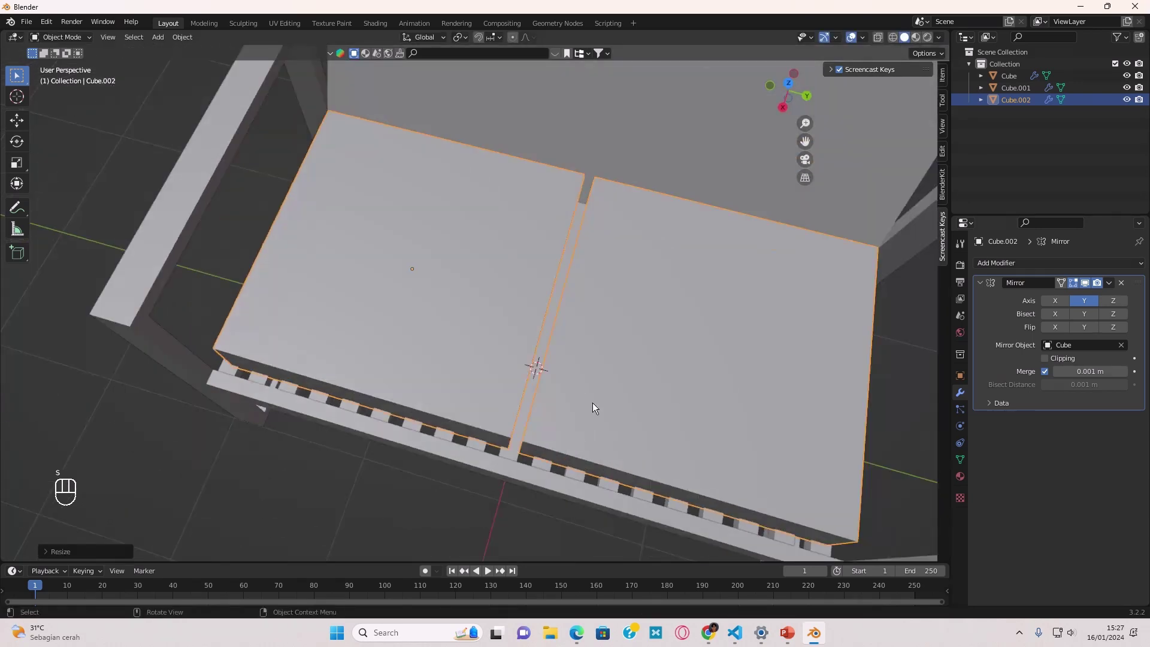
scroll(592, 402, down, 5)
middle_drag(569, 340, 392, 467)
key(s)
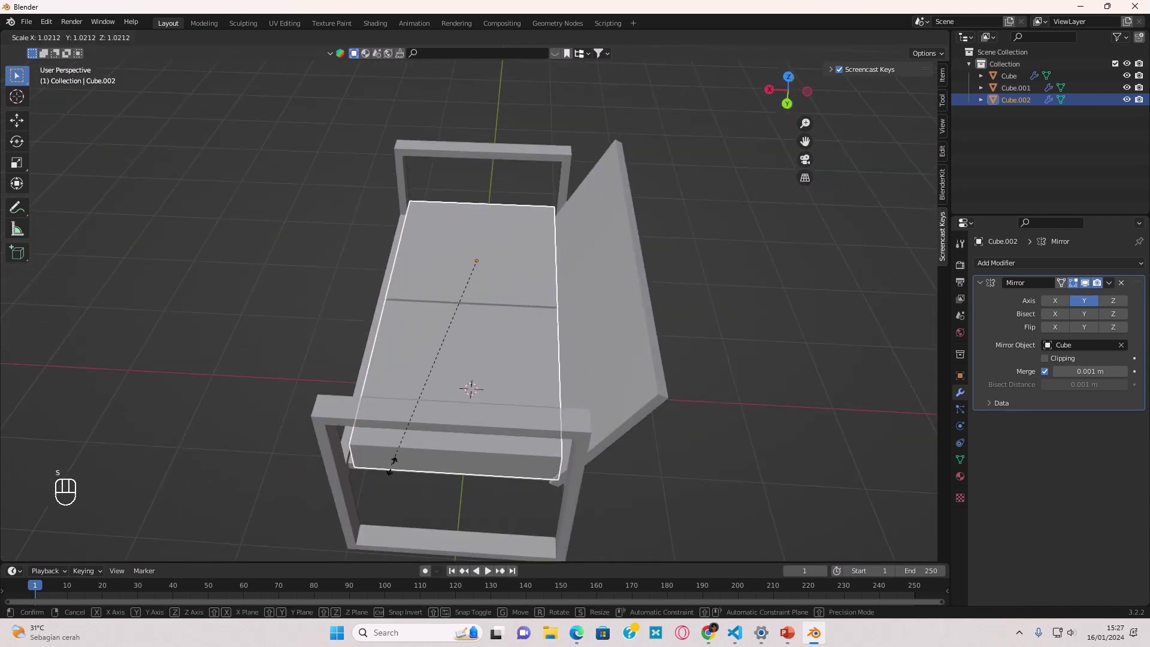
key(x)
click(329, 426)
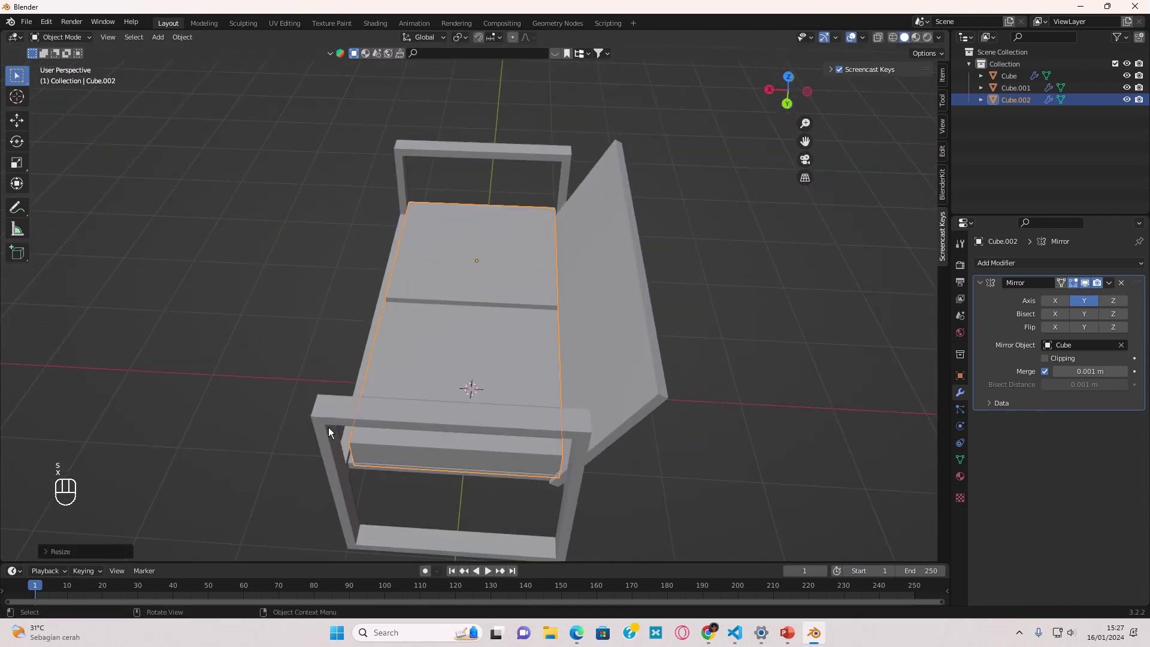
Shift the cushion block slightly along X to align it on the seat
key(g)
key(z)
key(g)
key(x)
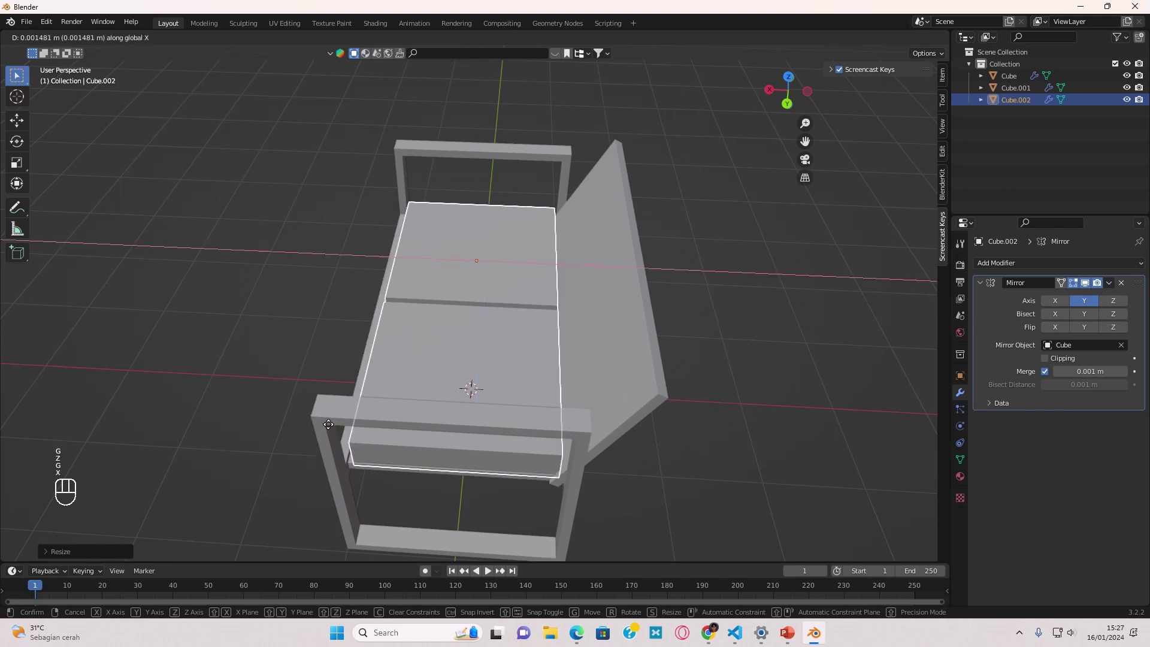
click(320, 423)
Add a Bevel modifier to the mirrored cushion block
middle_drag(319, 423, 442, 423)
scroll(447, 423, up, 3)
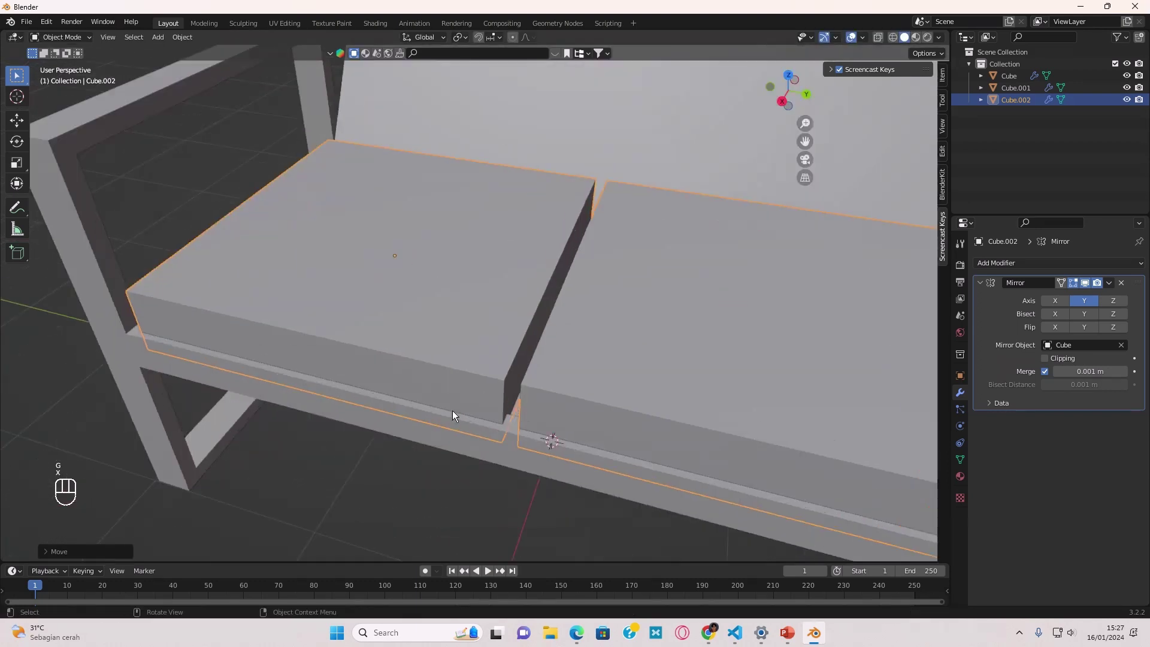
scroll(508, 385, up, 3)
middle_drag(544, 390, 595, 309)
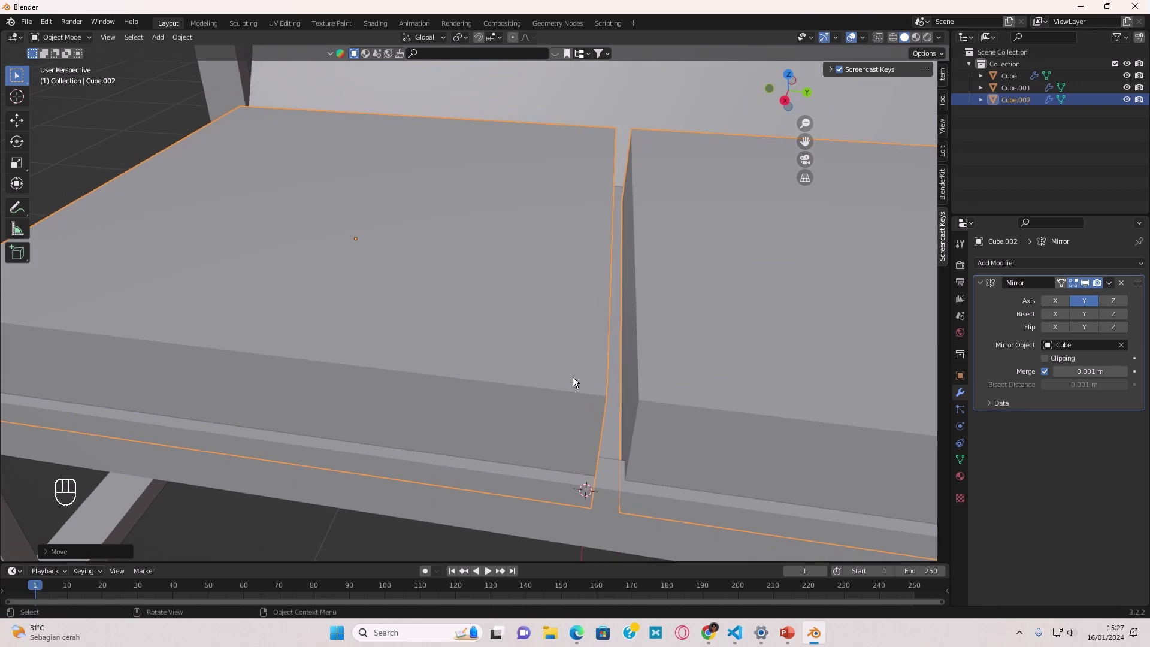
scroll(693, 340, down, 2)
click(1015, 263)
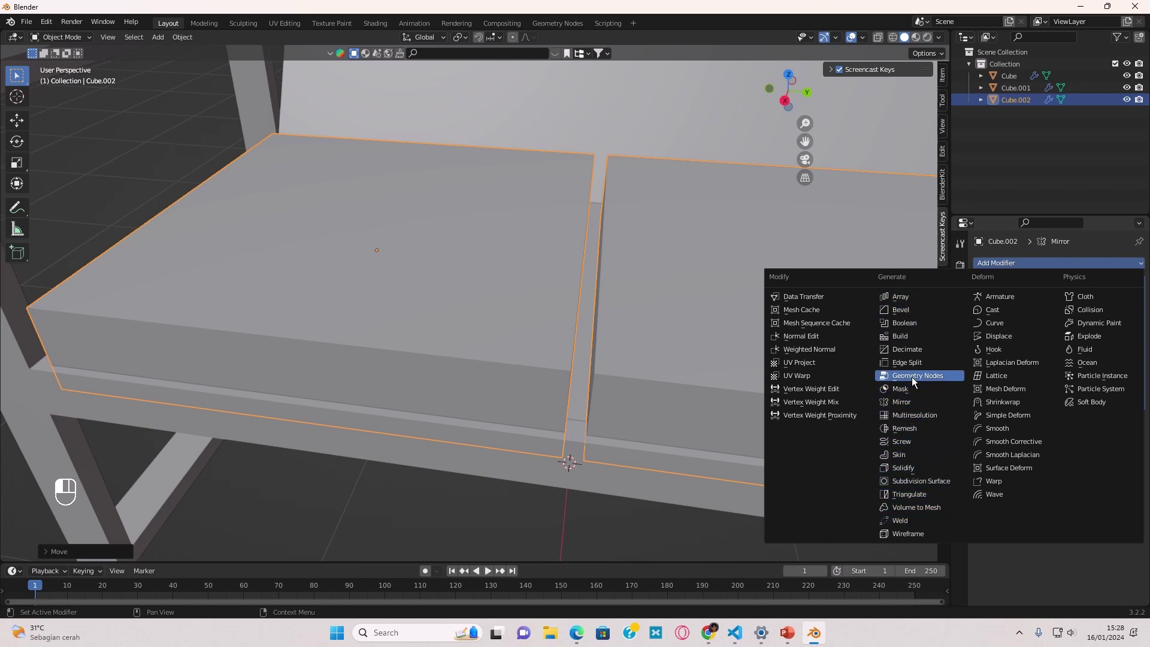
click(908, 309)
scroll(771, 368, down, 3)
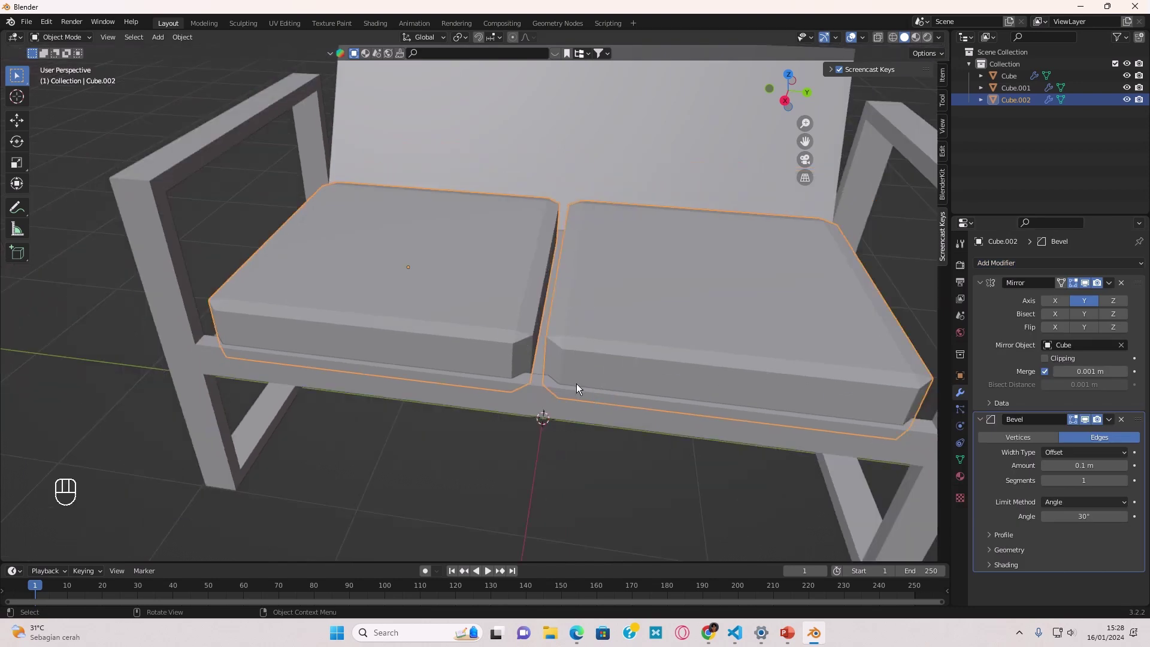
Set the cushion's Bevel modifier to 3 segments with the Depth width type
middle_drag(576, 384, 529, 359)
scroll(530, 360, up, 4)
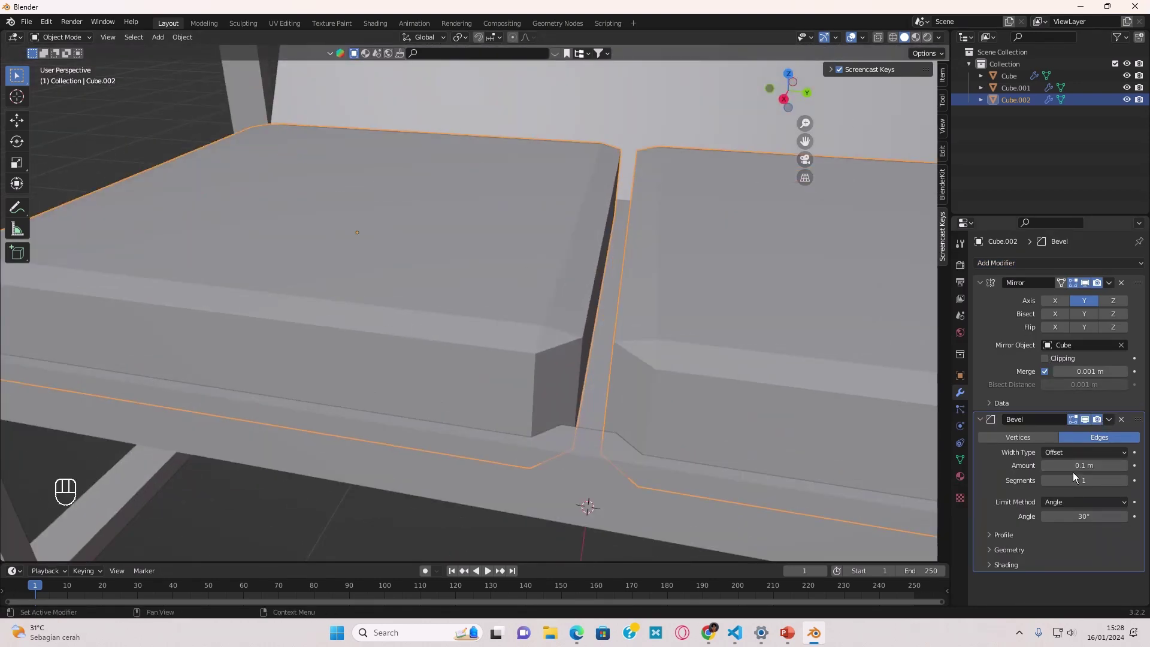
mouse_move(1083, 480)
mouse_down()
mouse_move(1120, 480)
mouse_move(1084, 480)
mouse_up()
click(1069, 454)
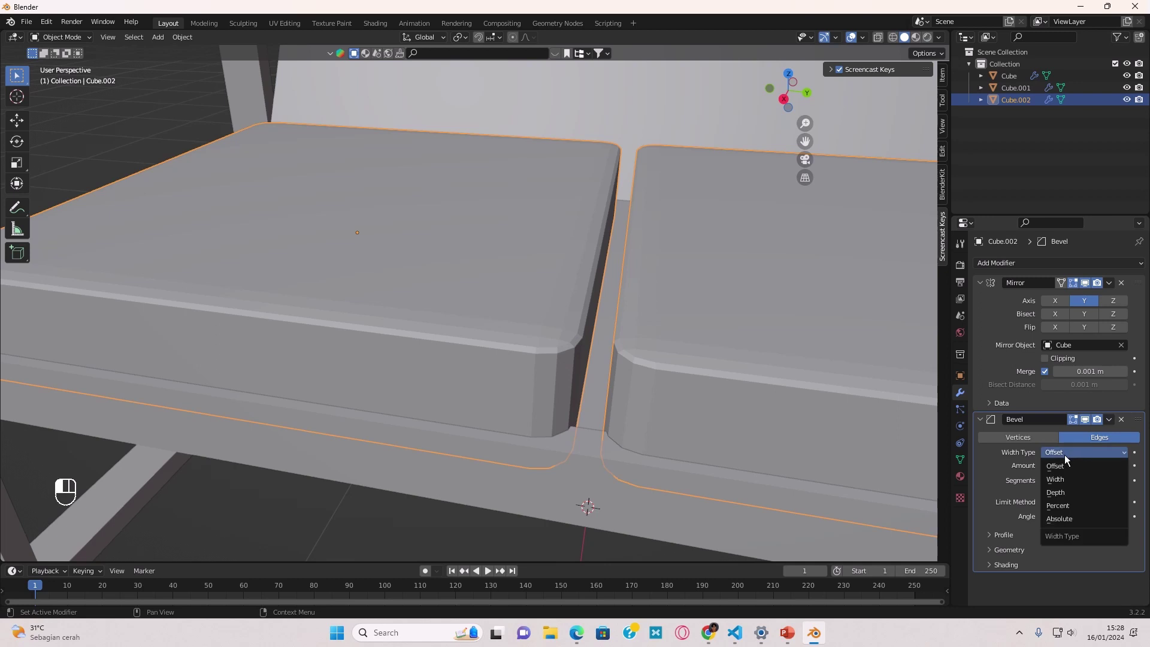
click(1055, 492)
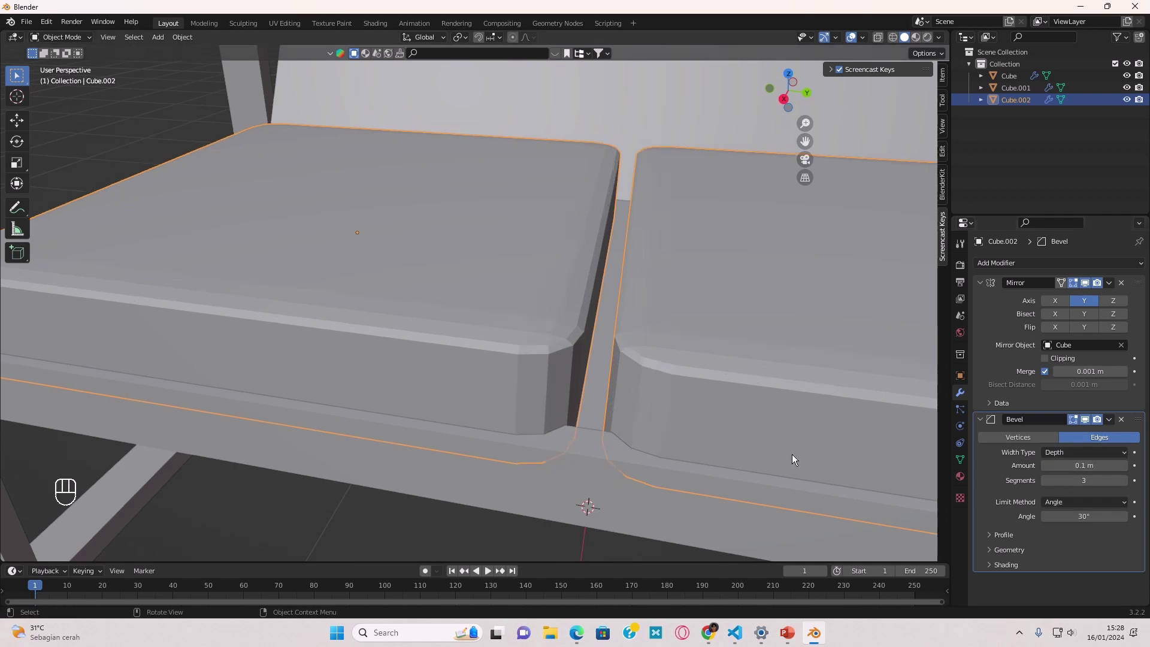
In Edit Mode, cut a centred horizontal edge loop around the sides of the seat cushion
scroll(792, 454, down, 1)
middle_drag(781, 495, 511, 433)
scroll(502, 449, down, 3)
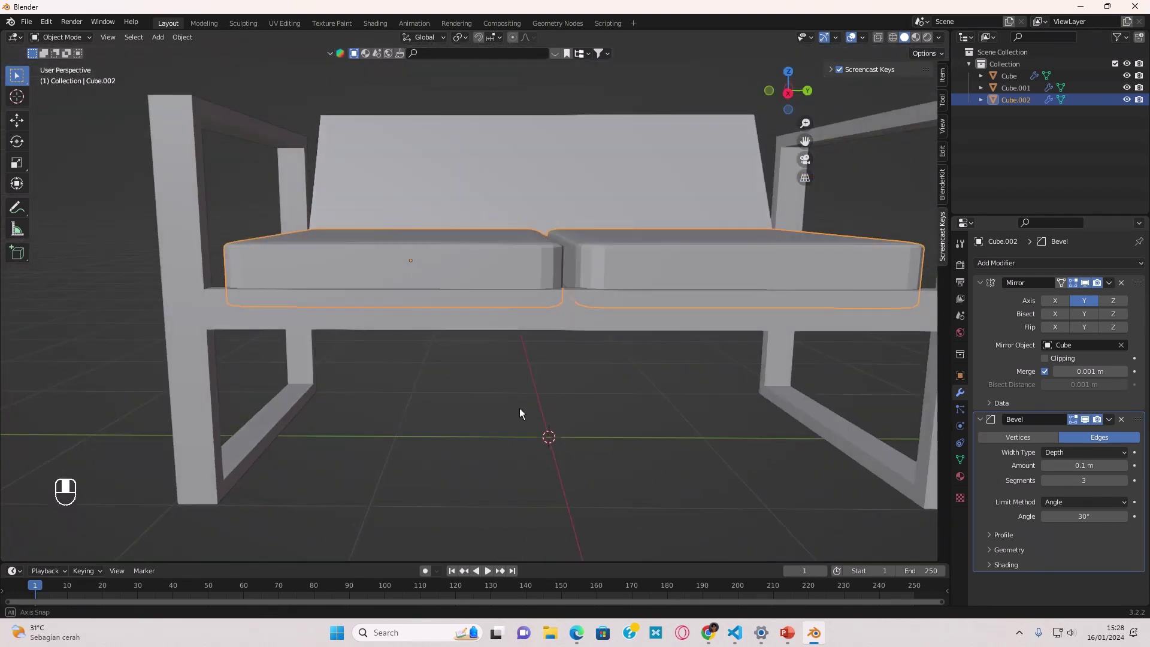
middle_drag(519, 408, 494, 399)
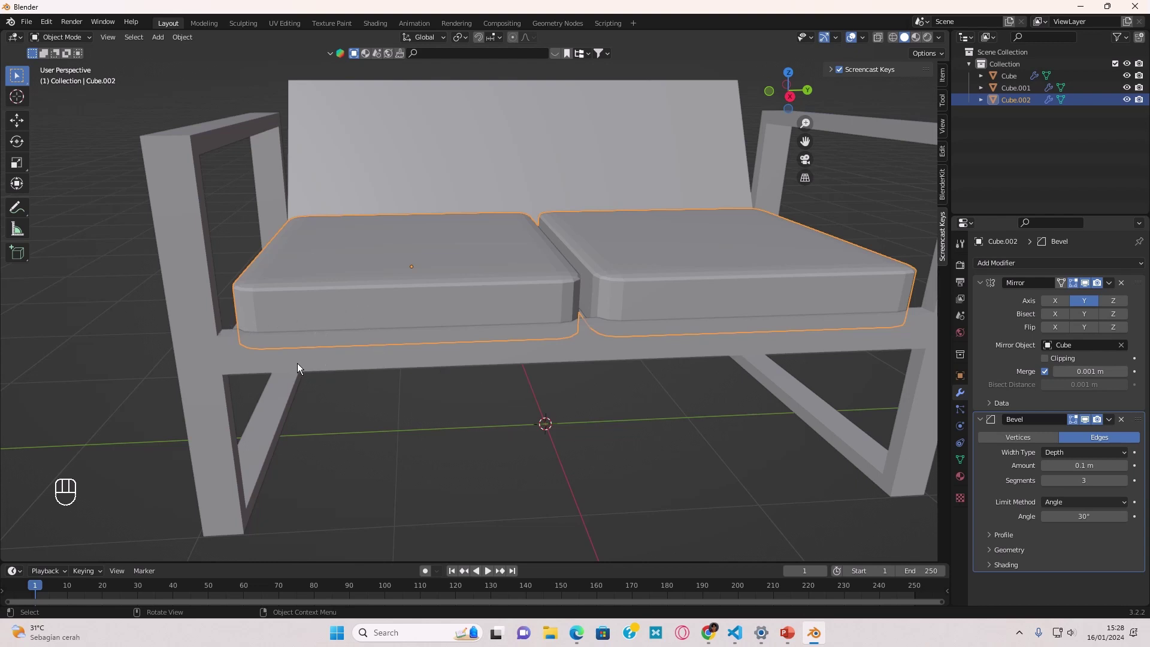
key(Tab)
scroll(176, 310, up, 3)
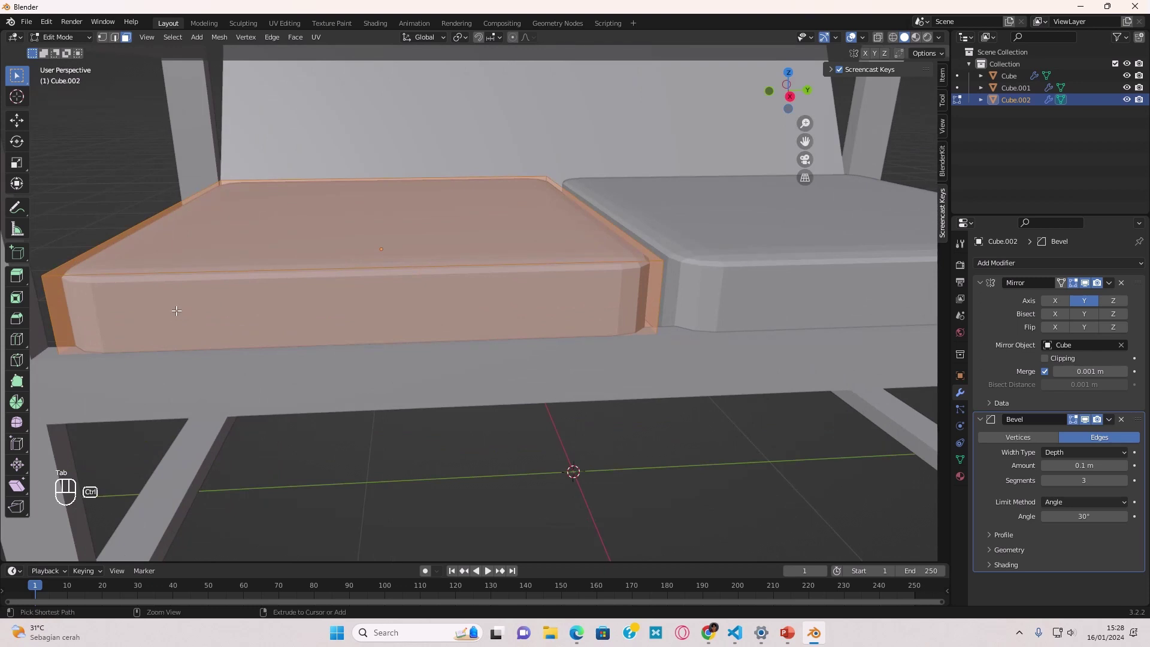
key(ctrl+r)
click(58, 336)
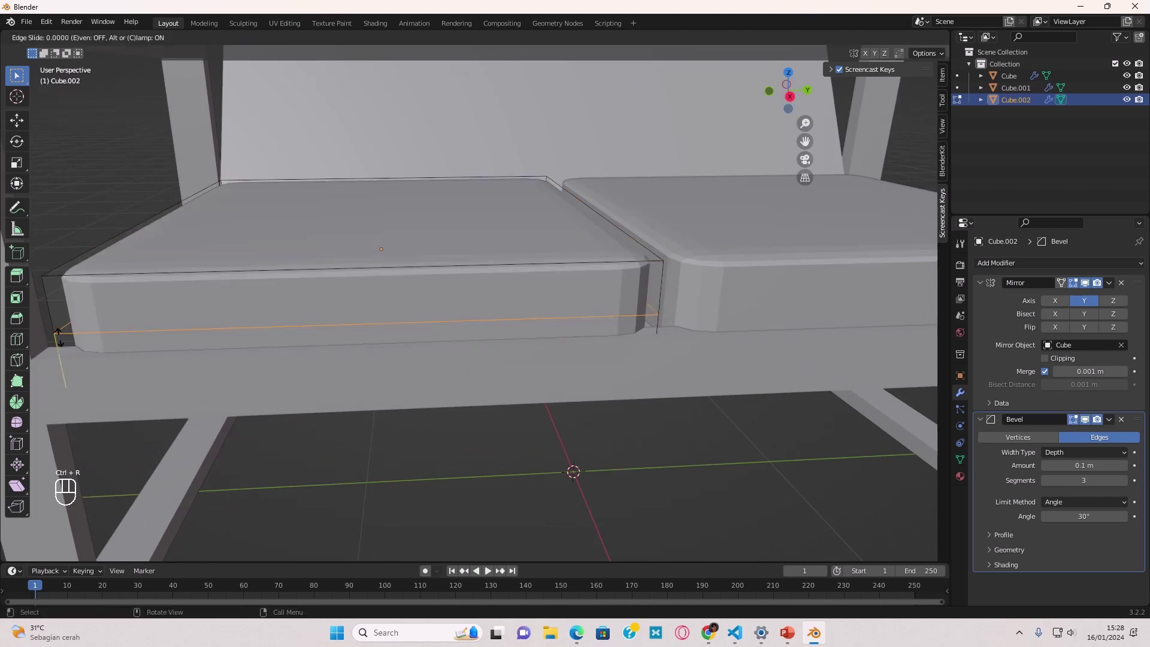
click(60, 336)
Scale the new edge loop outward by about 1.05 to make the cushion's sides bulge
scroll(90, 333, down, 4)
key(s)
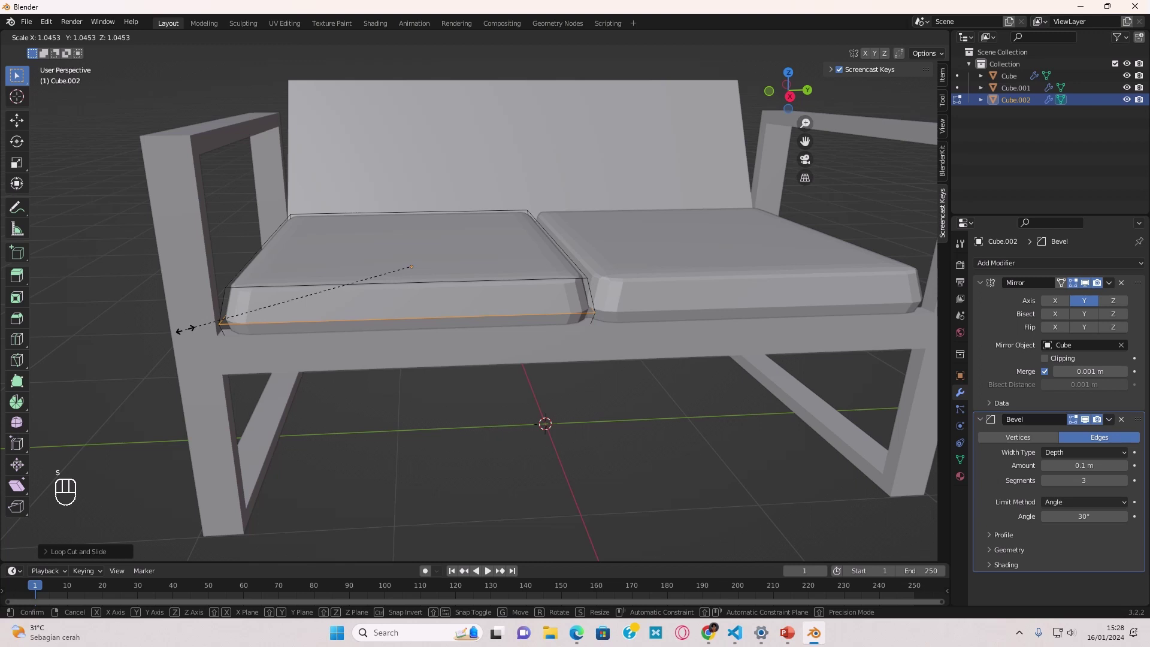
click(182, 330)
Set the cushion's Bevel modifier to 7 segments, affecting edges
scroll(546, 409, down, 4)
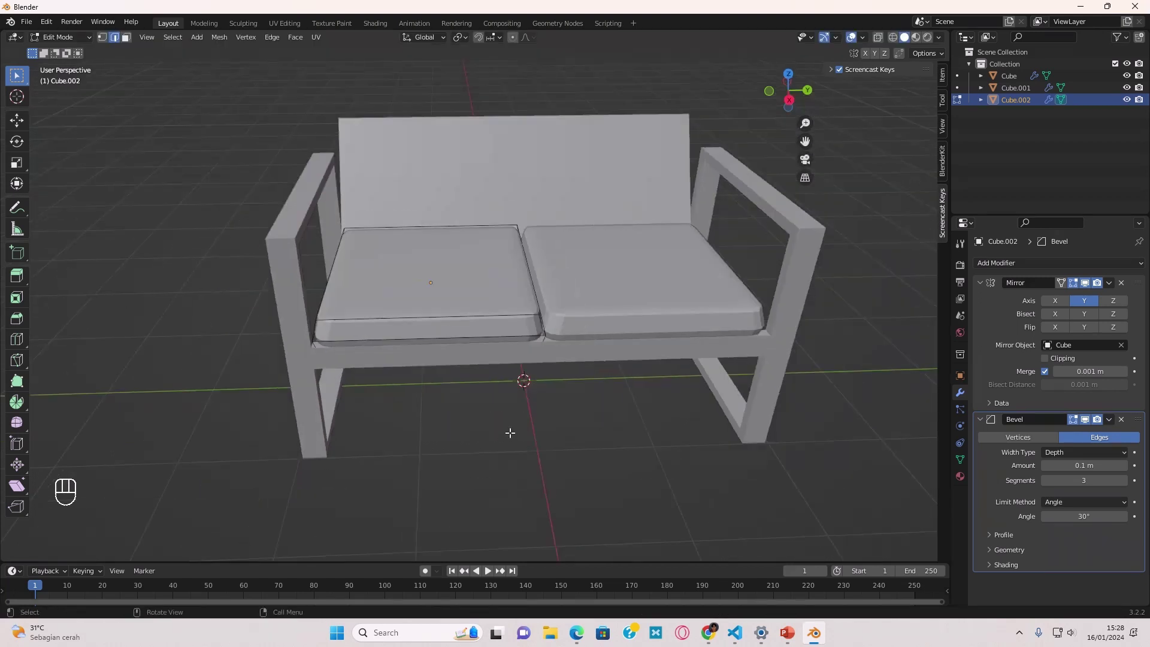
middle_drag(546, 409, 549, 354)
scroll(383, 368, up, 5)
scroll(370, 367, up, 3)
scroll(370, 367, down, 2)
scroll(415, 377, down, 4)
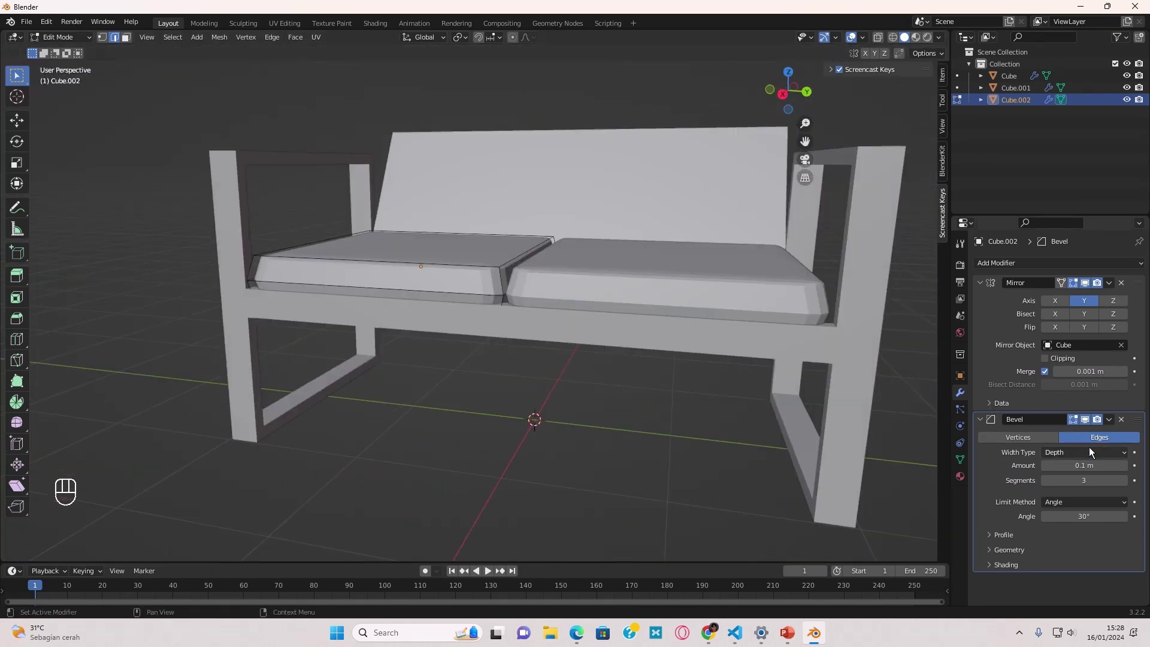
mouse_move(1081, 477)
mouse_down()
mouse_move(1108, 477)
mouse_move(1093, 477)
mouse_up()
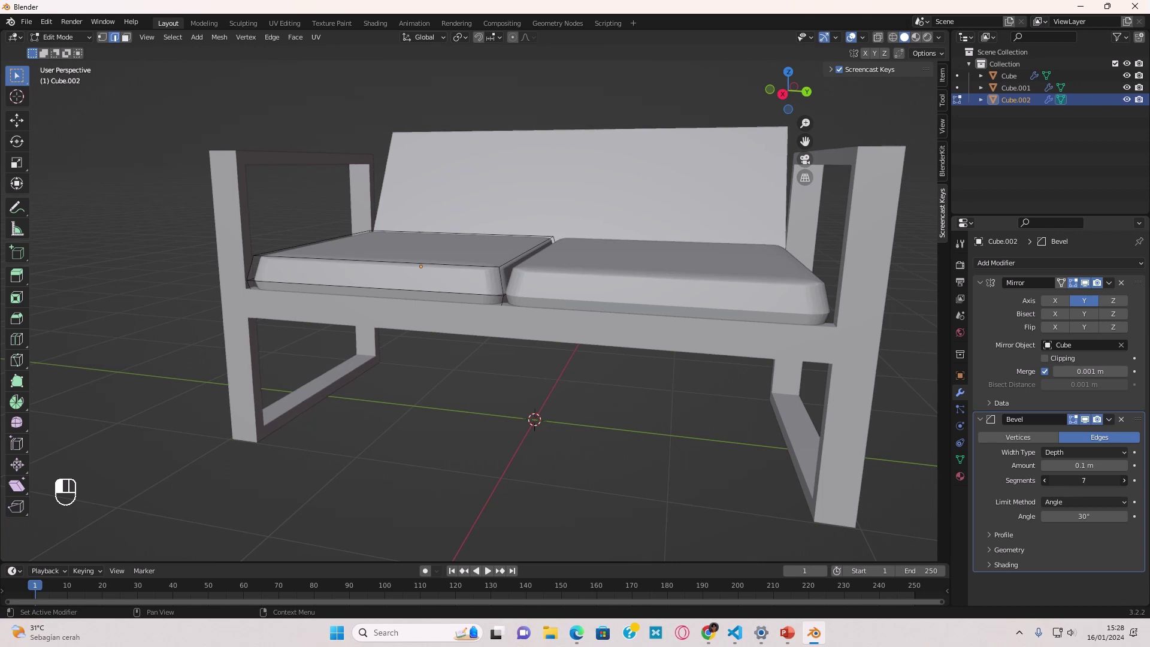
click(1020, 438)
click(1078, 437)
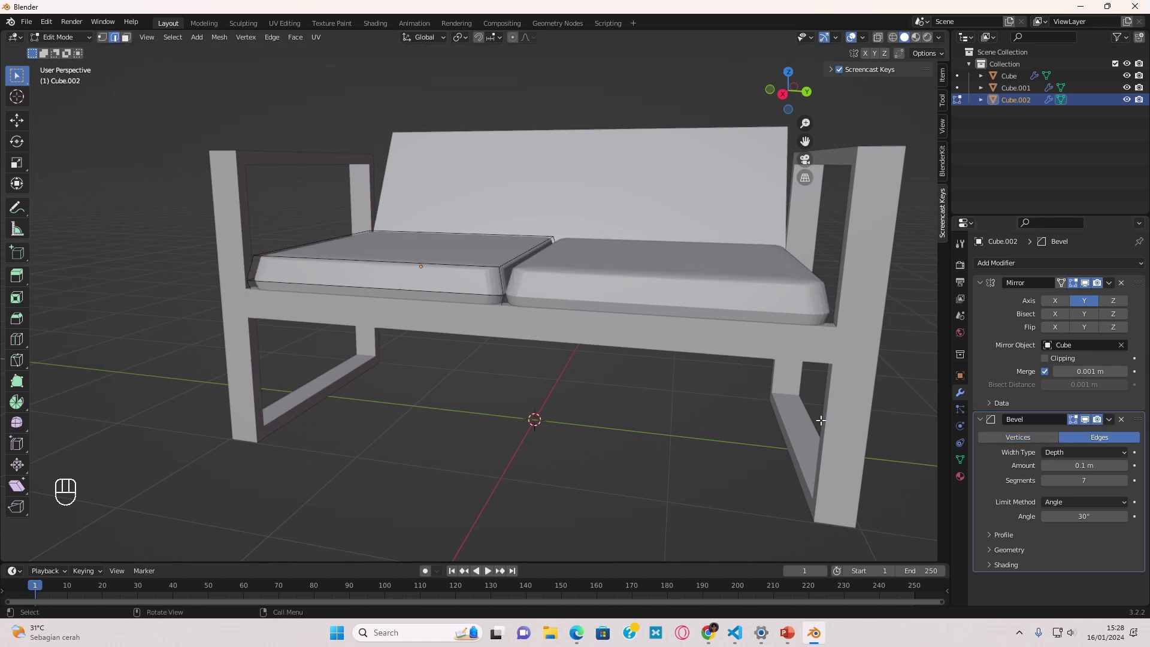
Back in Object Mode, duplicate the seat cushion and move the copy in the negative X direction to the backrest
middle_drag(669, 427, 494, 330)
key(Tab)
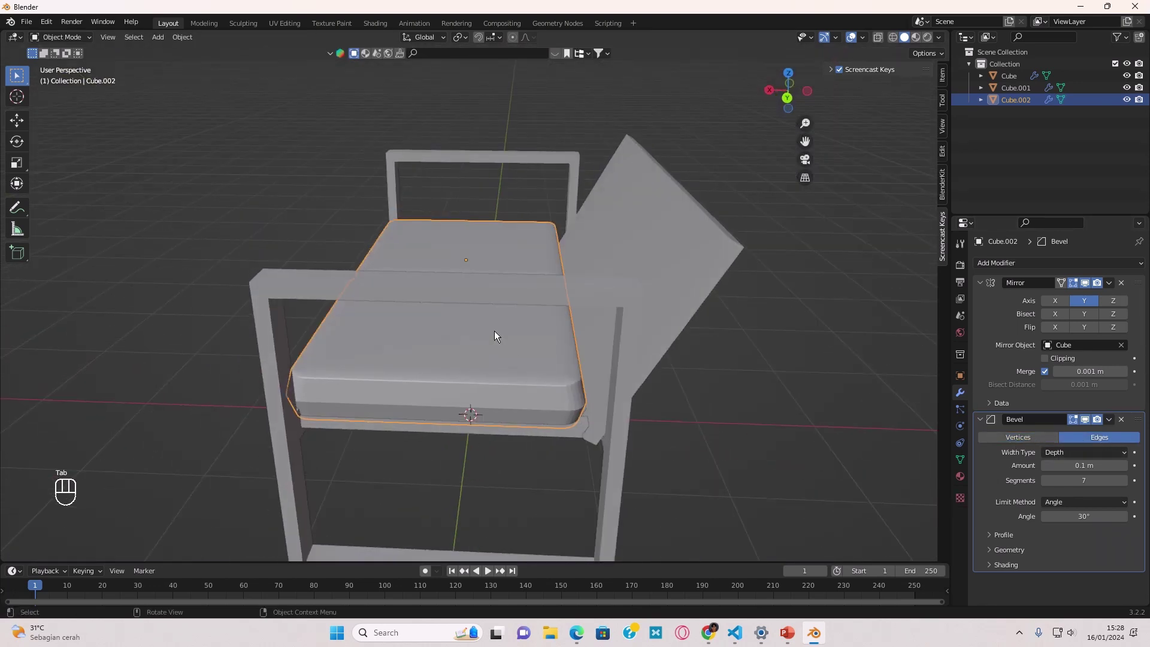
key(shift+d)
key(x)
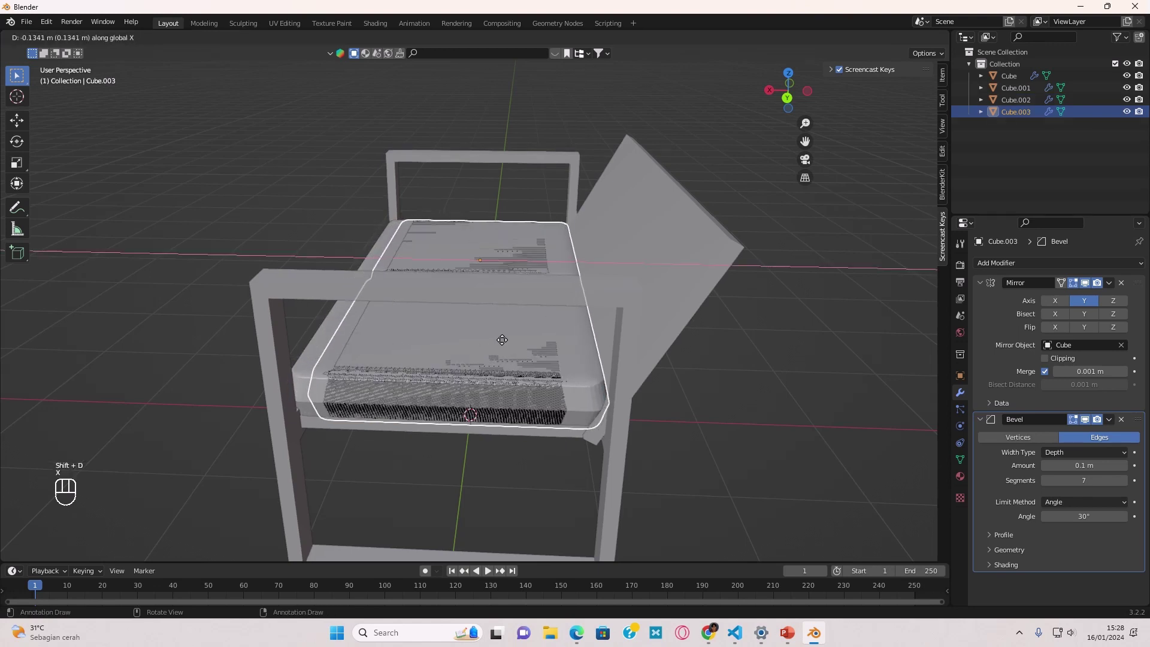
click(652, 344)
Rotate the duplicated cushion about the global Y axis to match the tilt of the backrest
key(r)
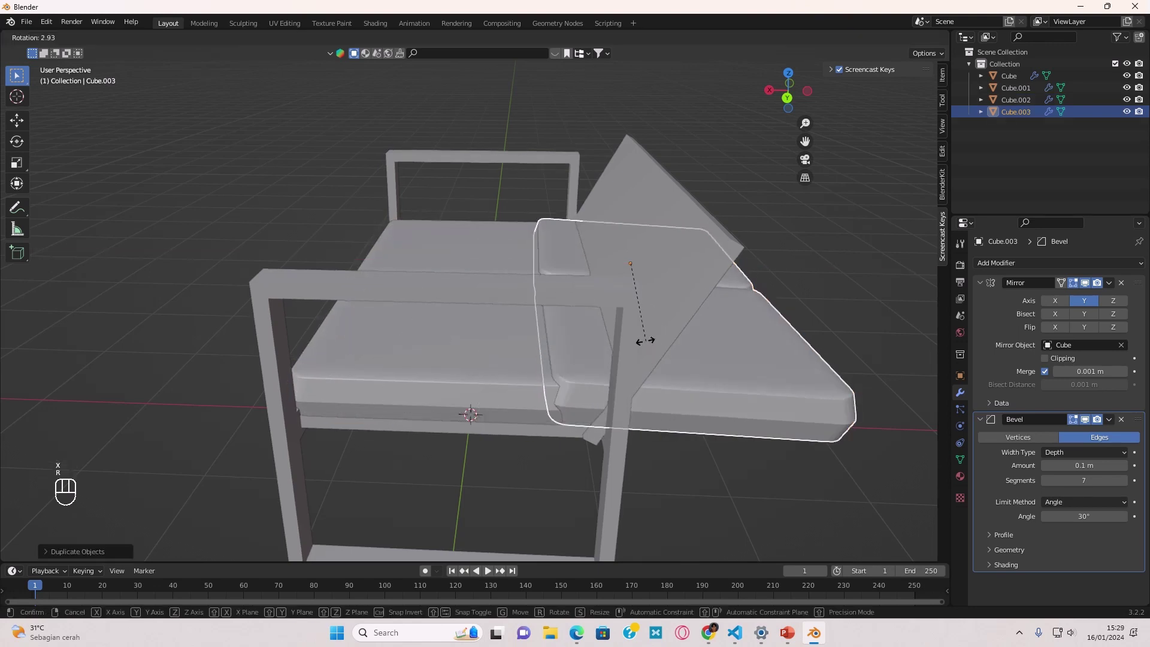
key(y)
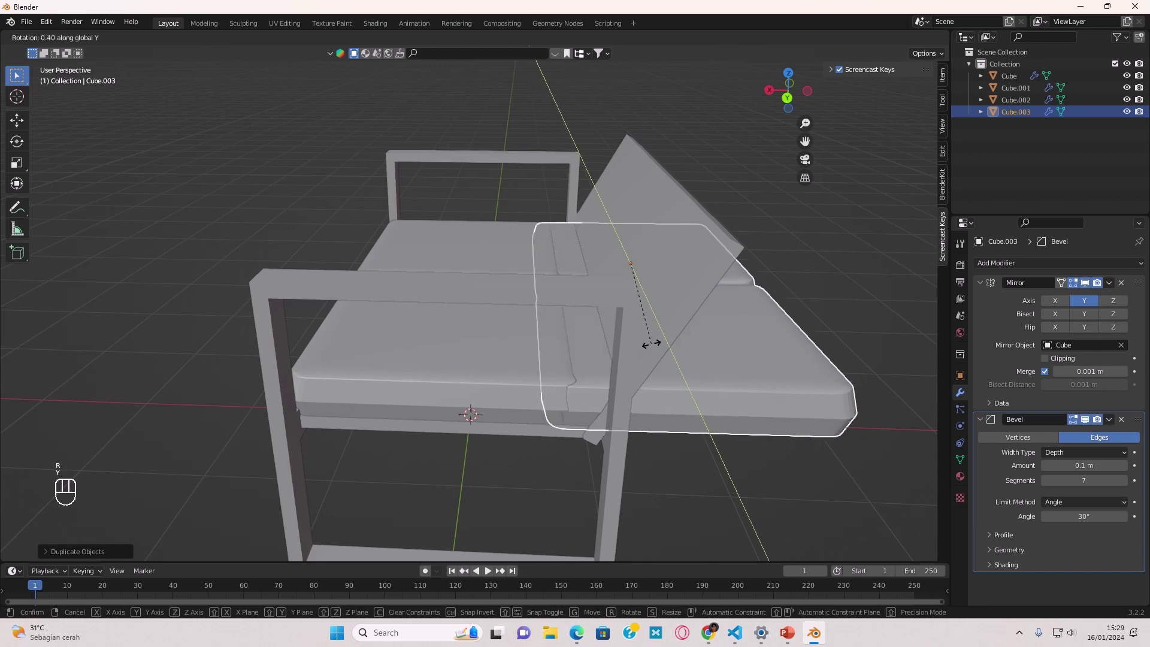
click(754, 307)
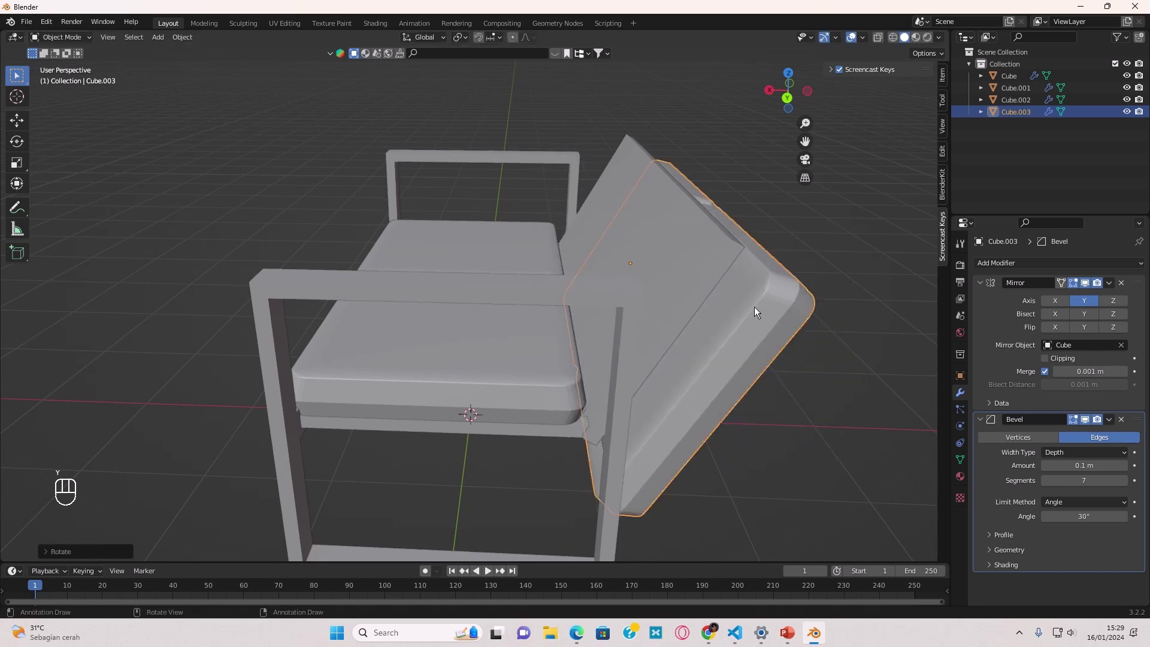
In front view, move the tilted cushion up and forward so it rests against the backrest above the seat cushion
scroll(721, 294, down, 3)
key(KP_3)
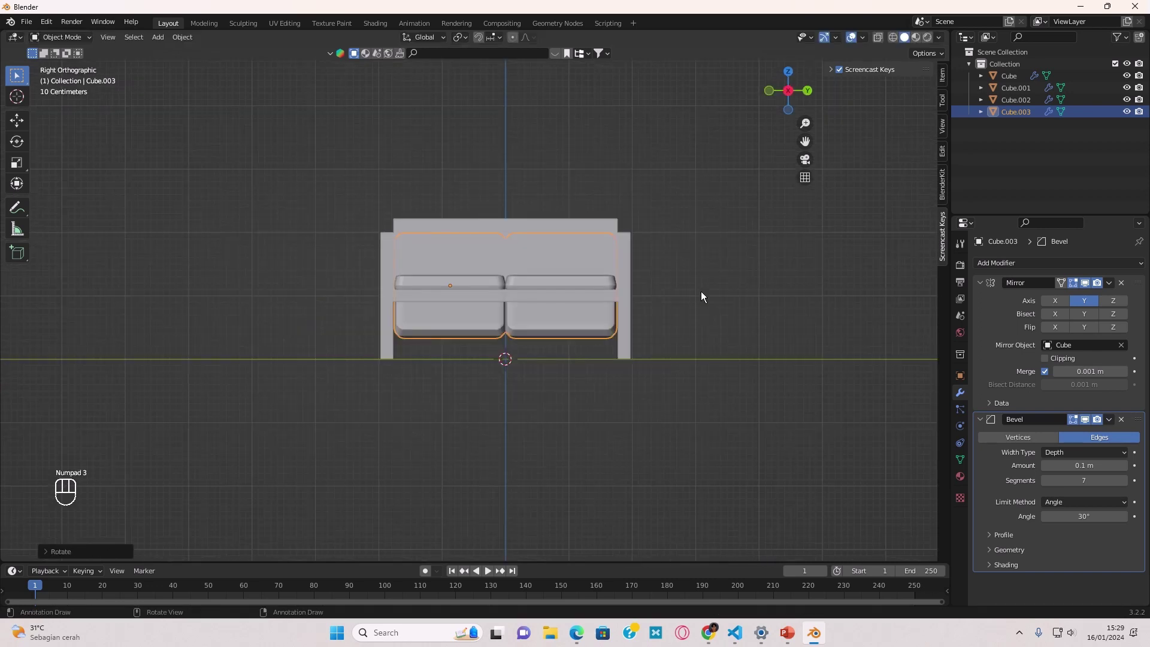
key(KP_1)
key(g)
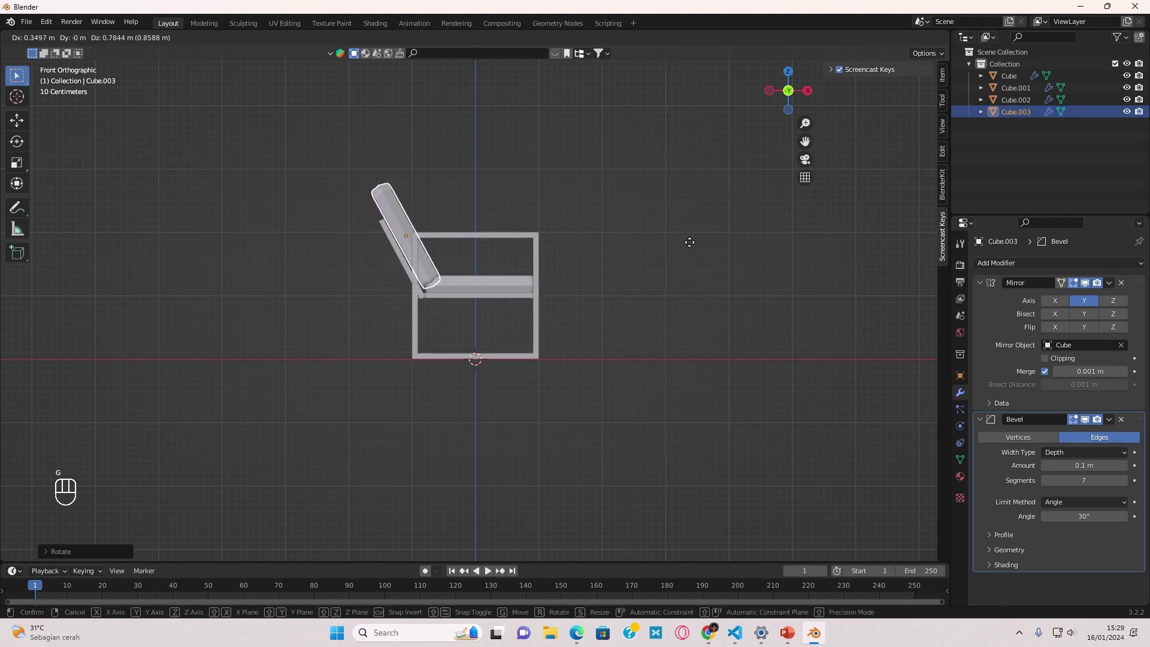
click(690, 242)
Select the bench frame and add a Bevel modifier to it
middle_drag(605, 310, 518, 229)
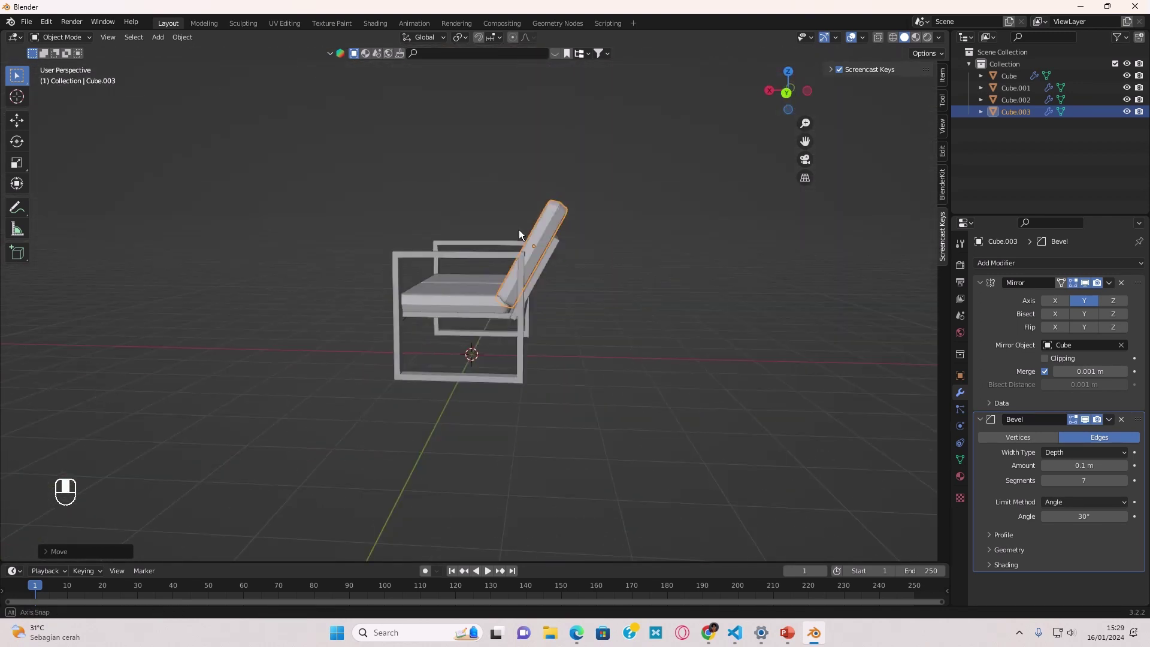
scroll(553, 272, up, 6)
middle_drag(655, 297, 559, 346)
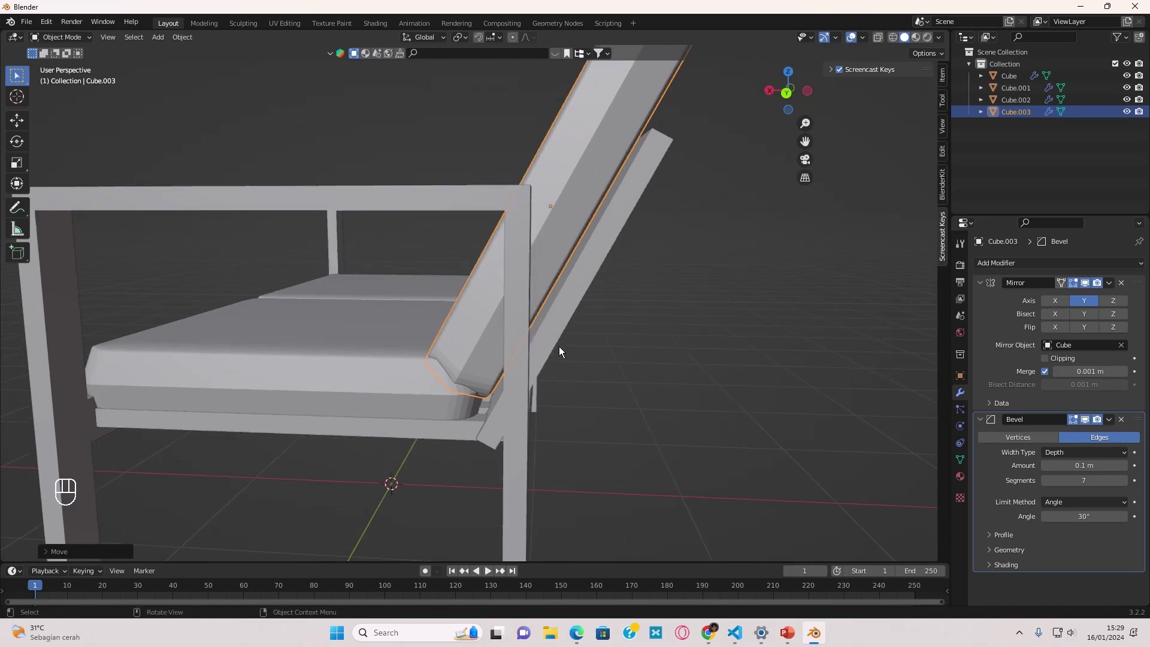
scroll(545, 351, up, 5)
middle_drag(492, 370, 765, 411)
scroll(526, 376, down, 4)
click(767, 382)
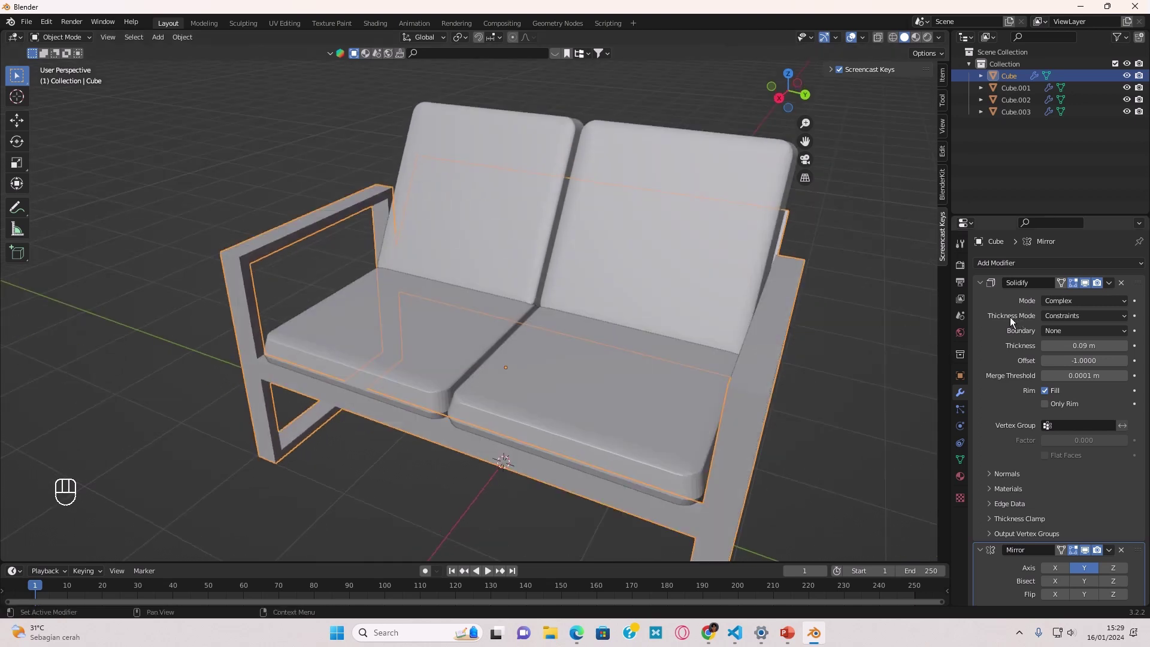
middle_drag(896, 306, 869, 293)
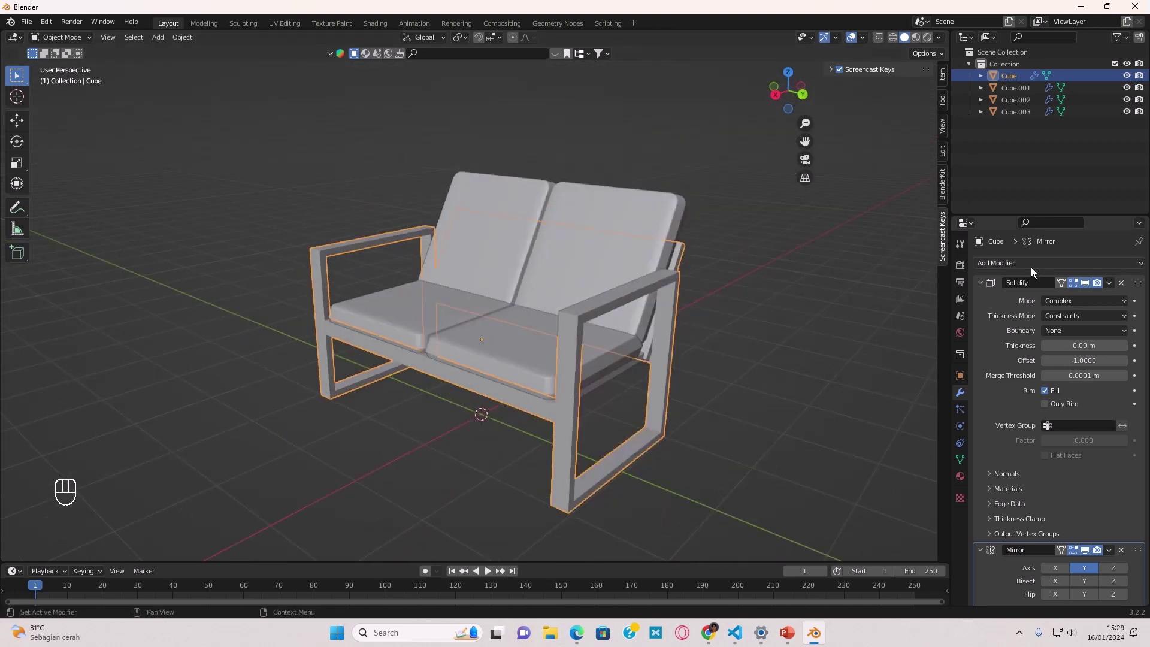
click(1030, 265)
click(902, 310)
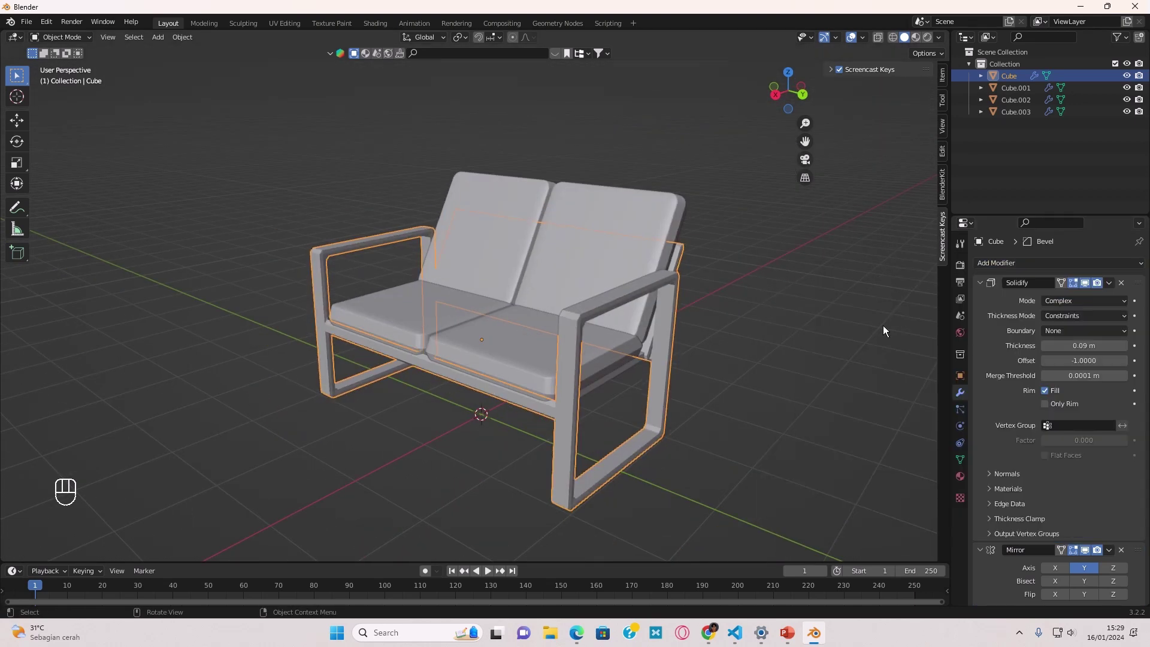
Set the frame's Bevel modifier to an amount of 1.58 m with 21 segments, and deselect the frame
scroll(761, 368, up, 4)
scroll(1033, 289, down, 1)
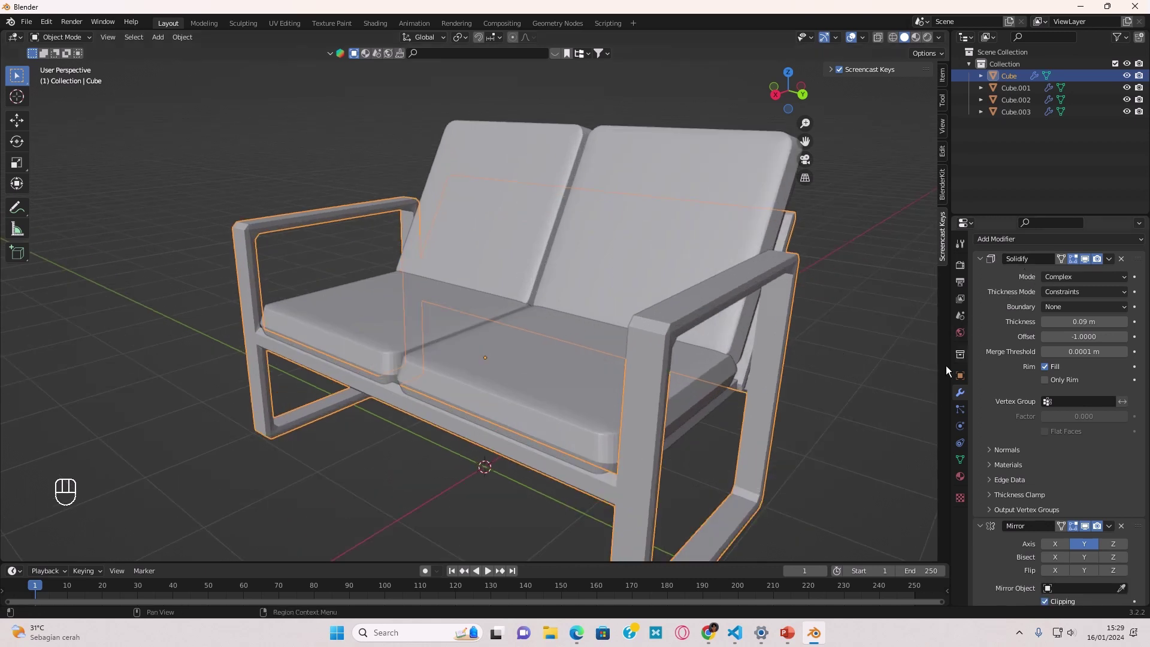
middle_drag(899, 375, 769, 364)
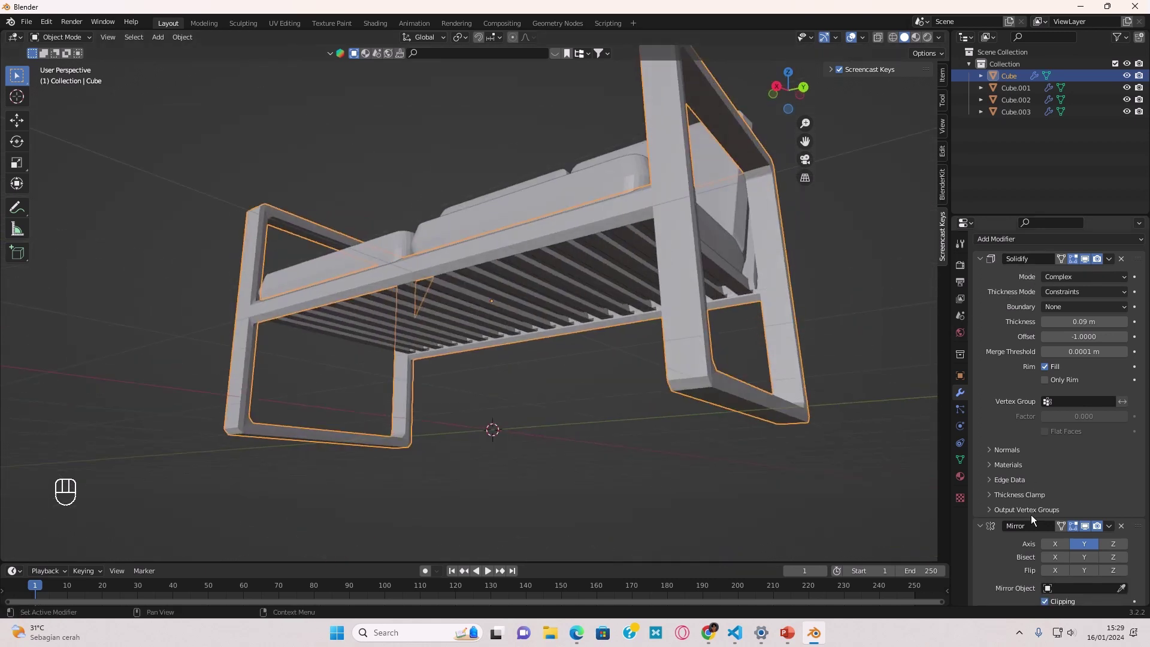
scroll(1030, 515, down, 7)
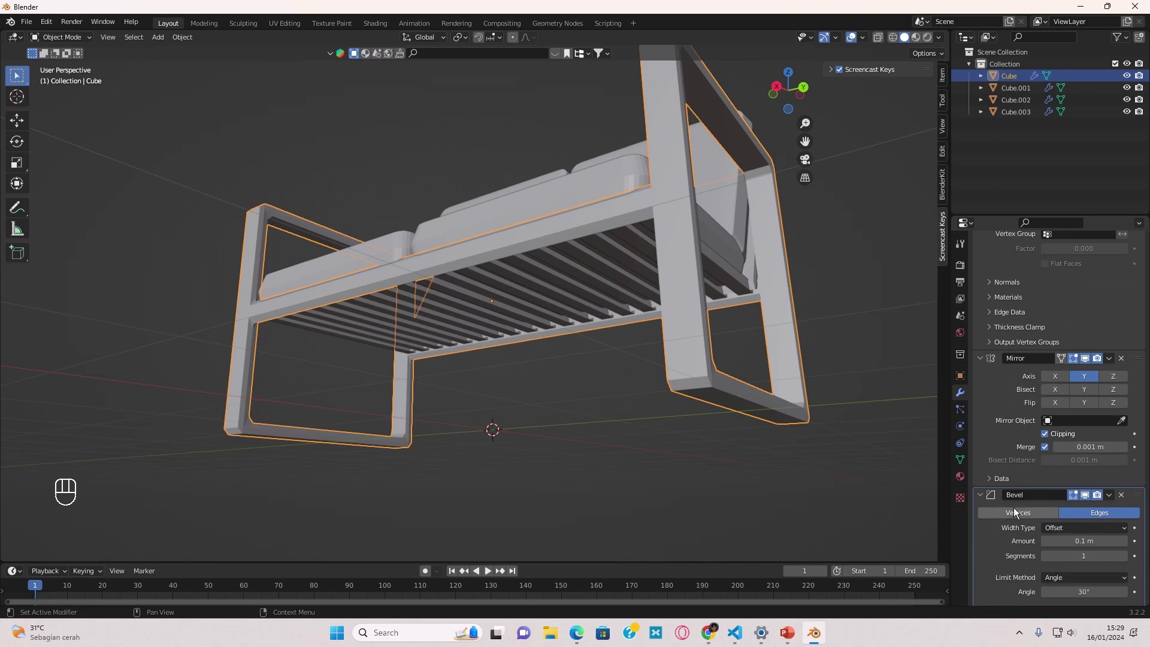
scroll(1030, 504, down, 1)
scroll(1049, 488, down, 1)
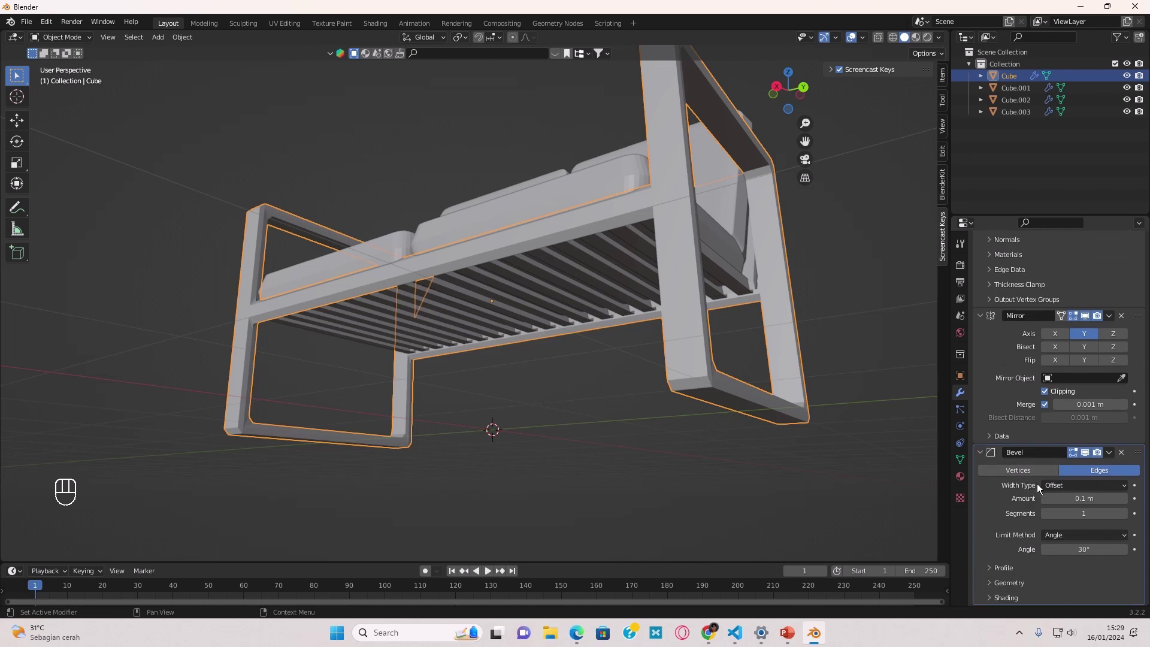
drag(1086, 501, 1114, 514)
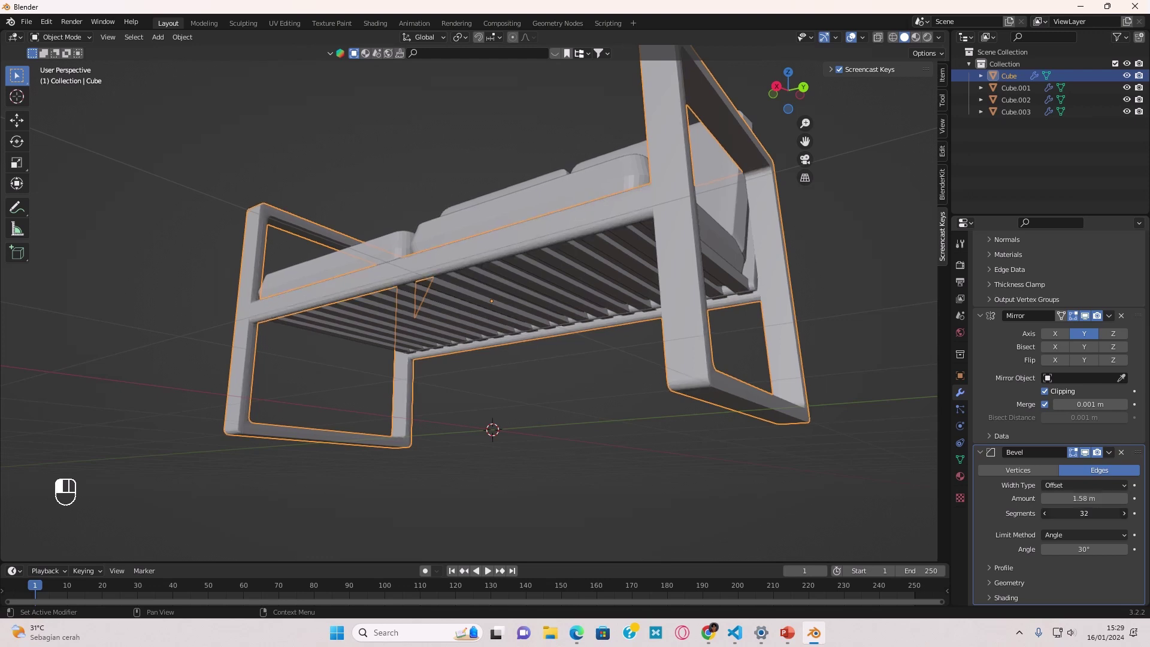
drag(1084, 514, 1084, 514)
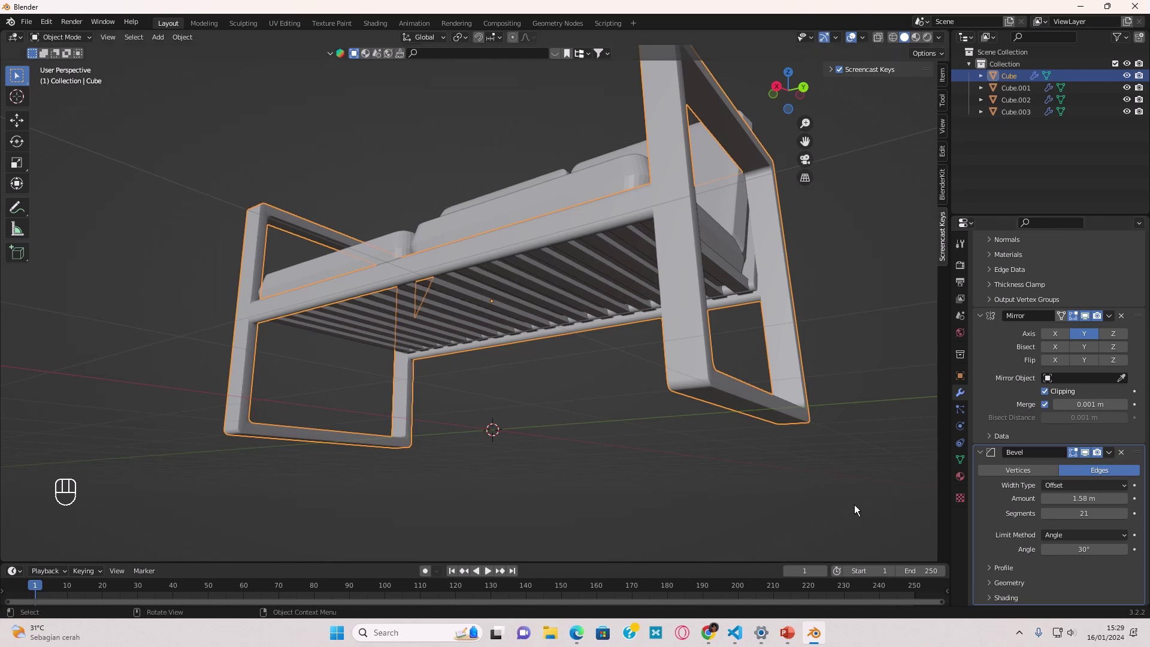
click(855, 507)
middle_drag(854, 506, 720, 451)
scroll(720, 450, up, 4)
scroll(749, 464, down, 8)
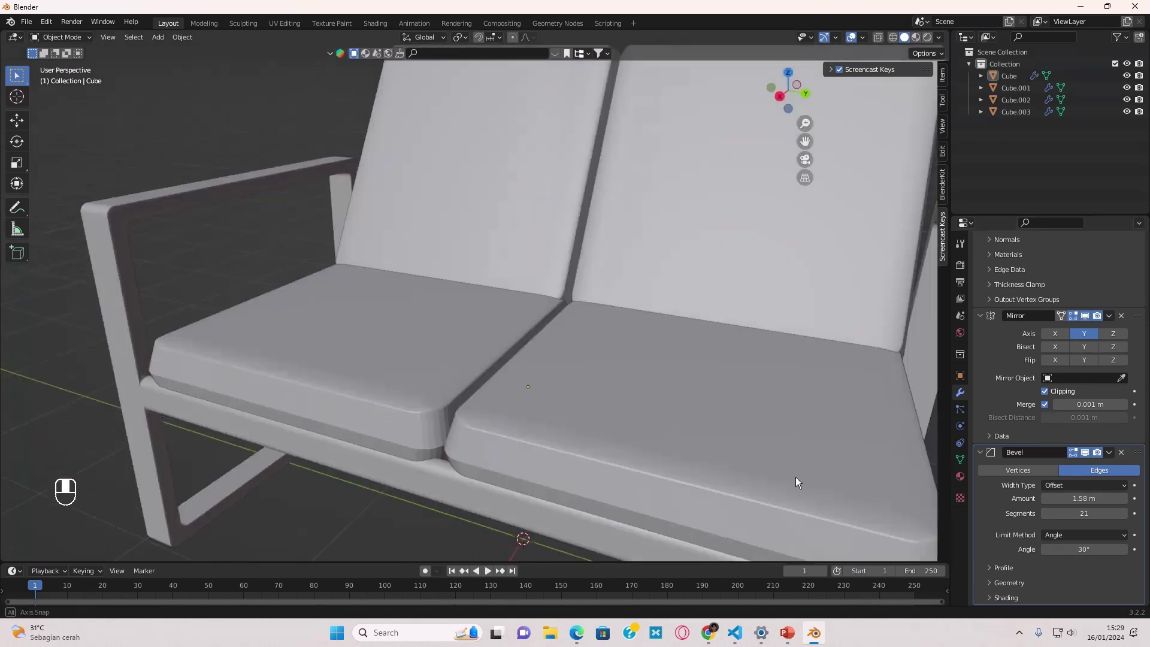
middle_drag(803, 423, 728, 379)
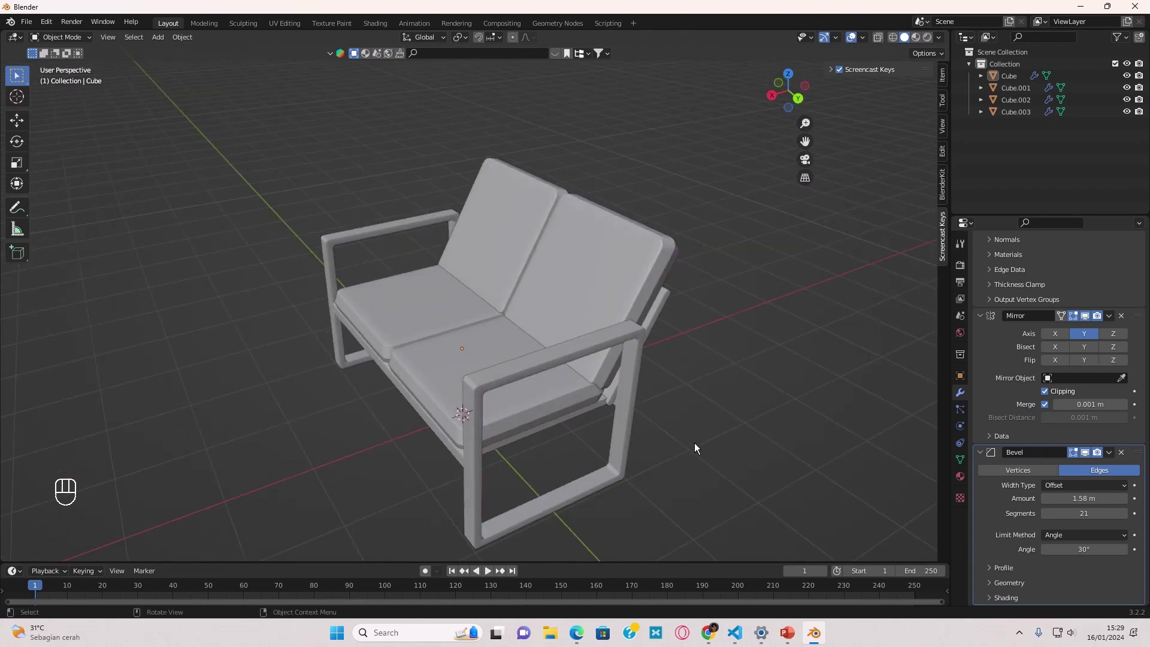